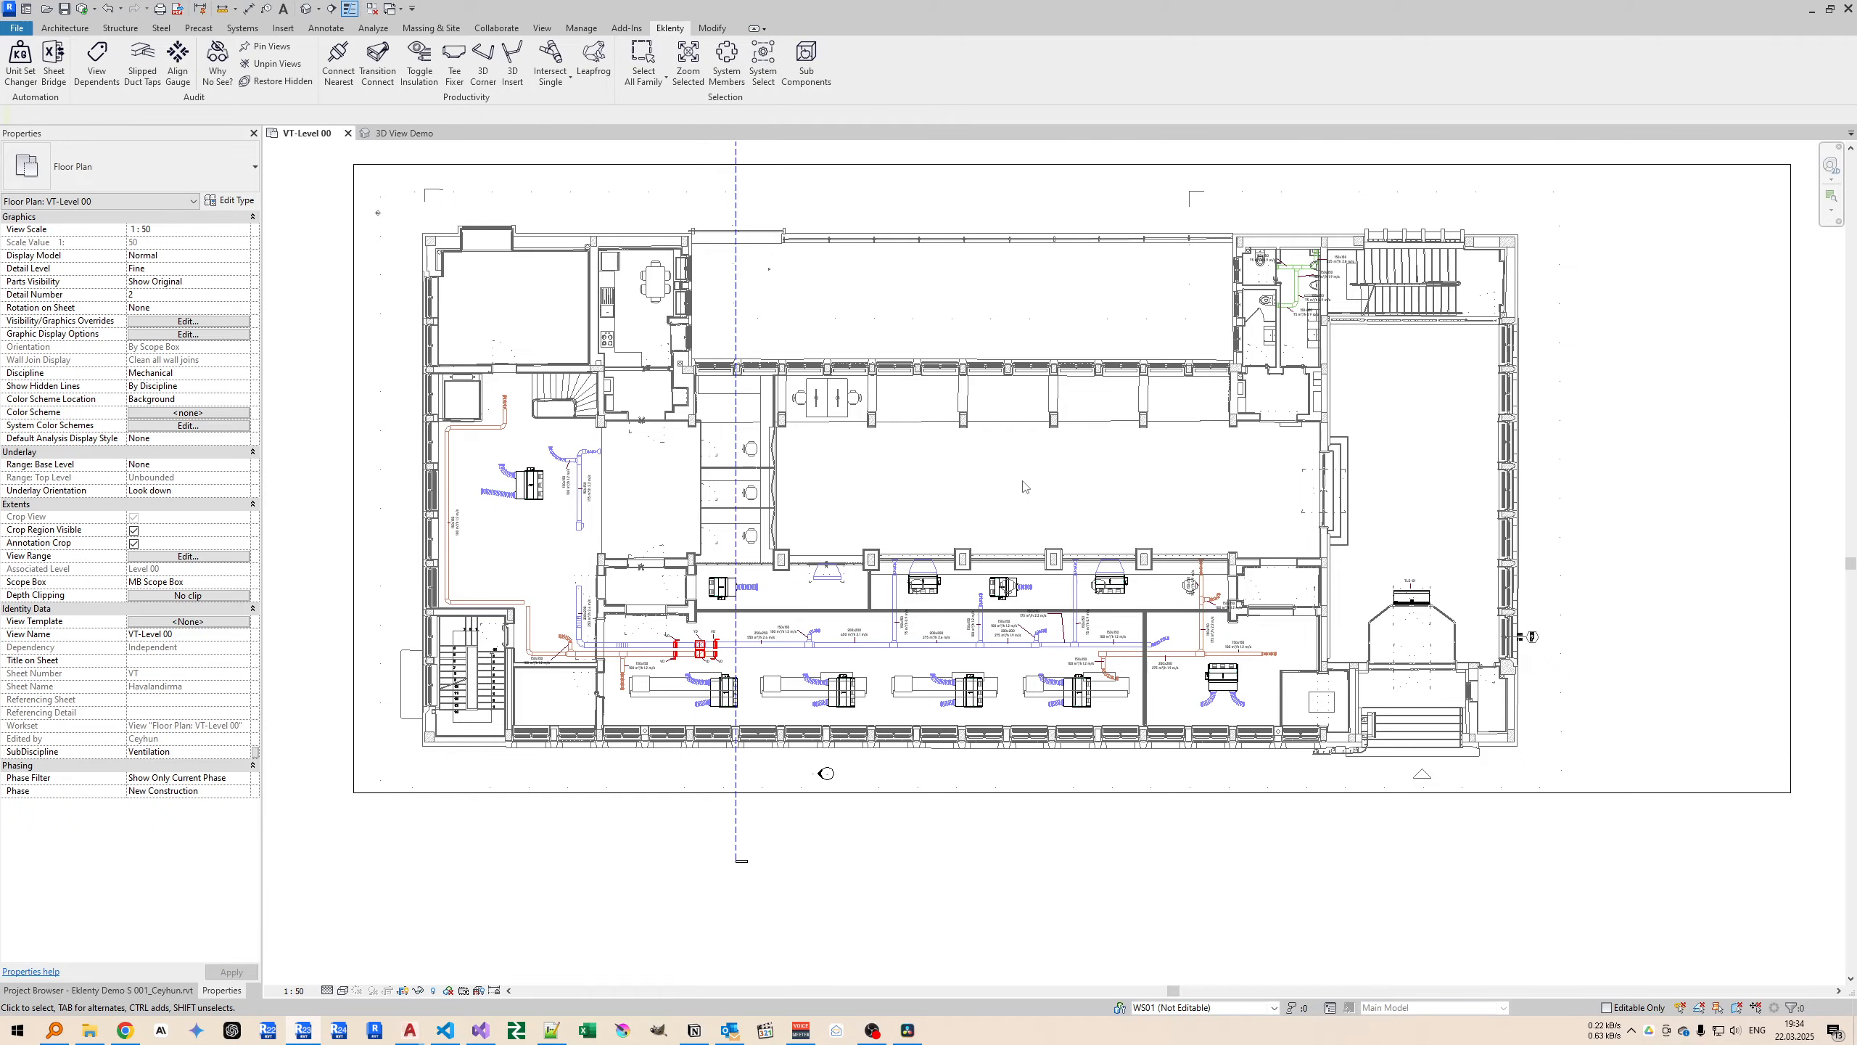
Open the 3D View Demo view and select the 300x300 square intake diffuser near the far end of the ductwork.
left_click(402, 135)
scroll(1035, 428, "down", 3)
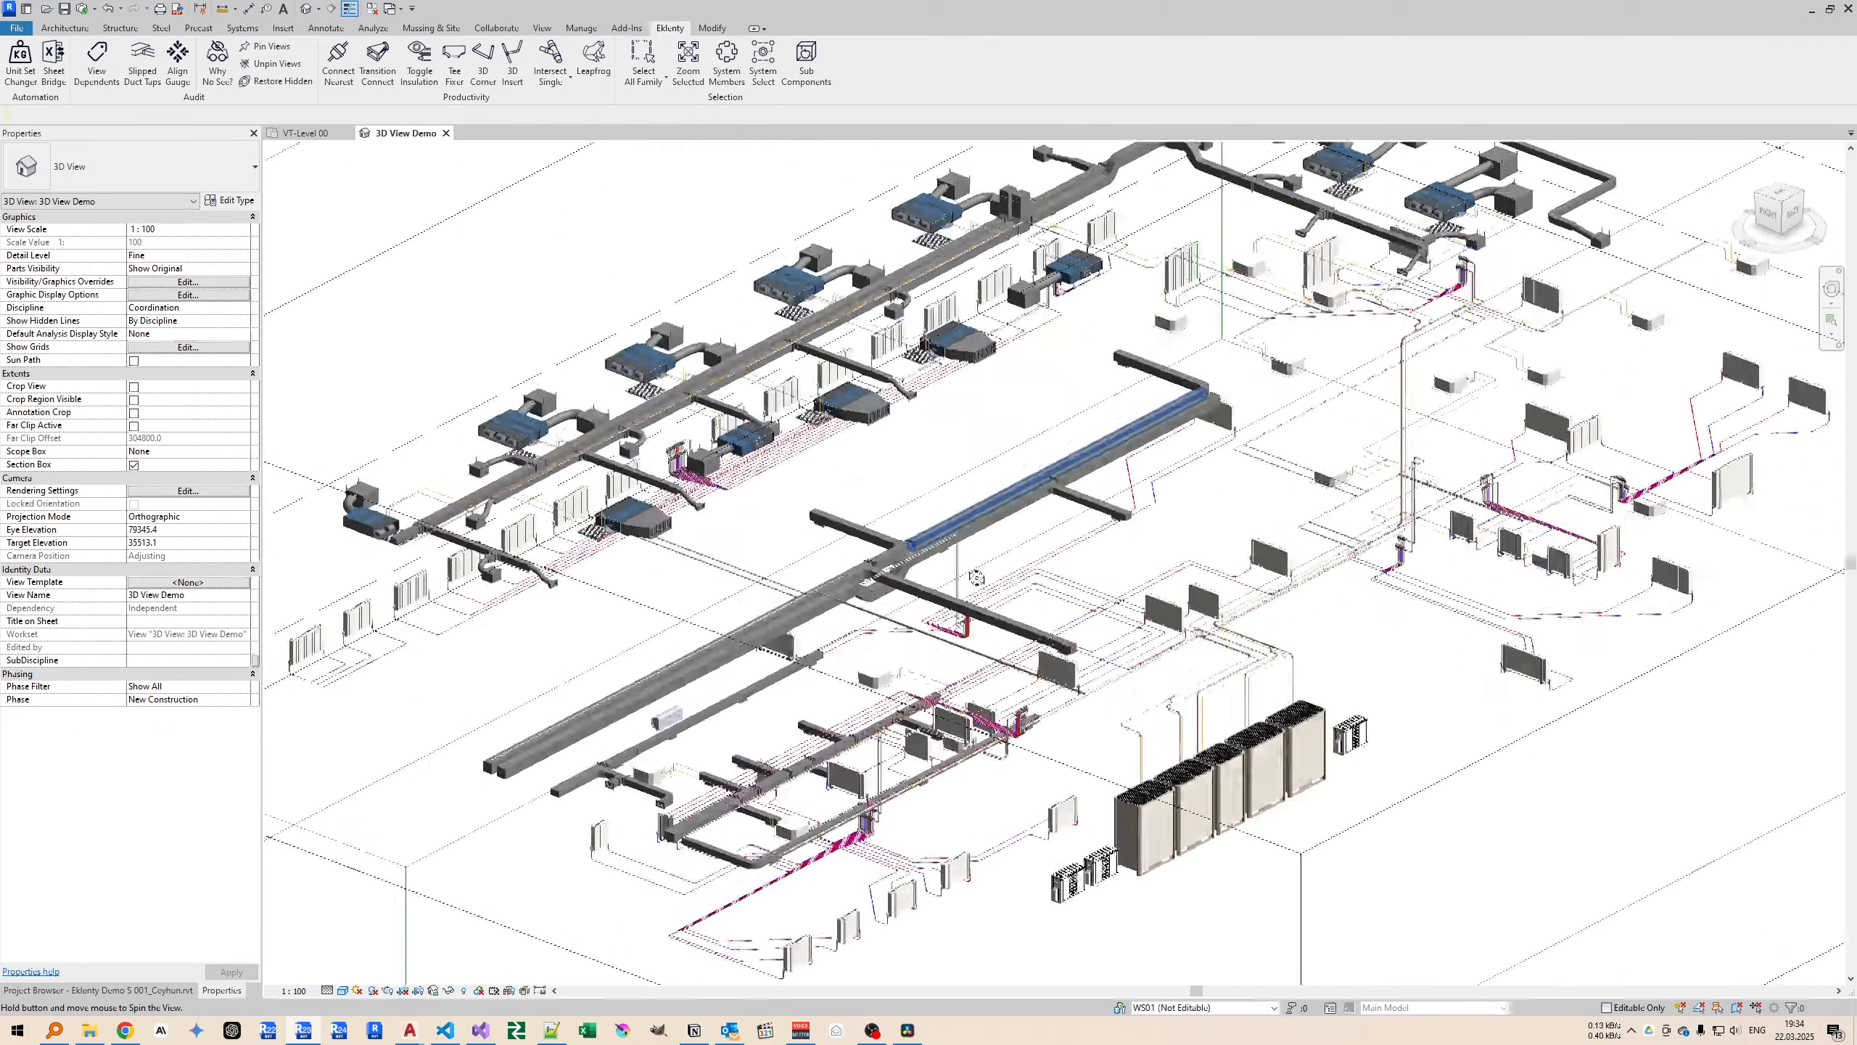
scroll(1034, 428, "up", 2)
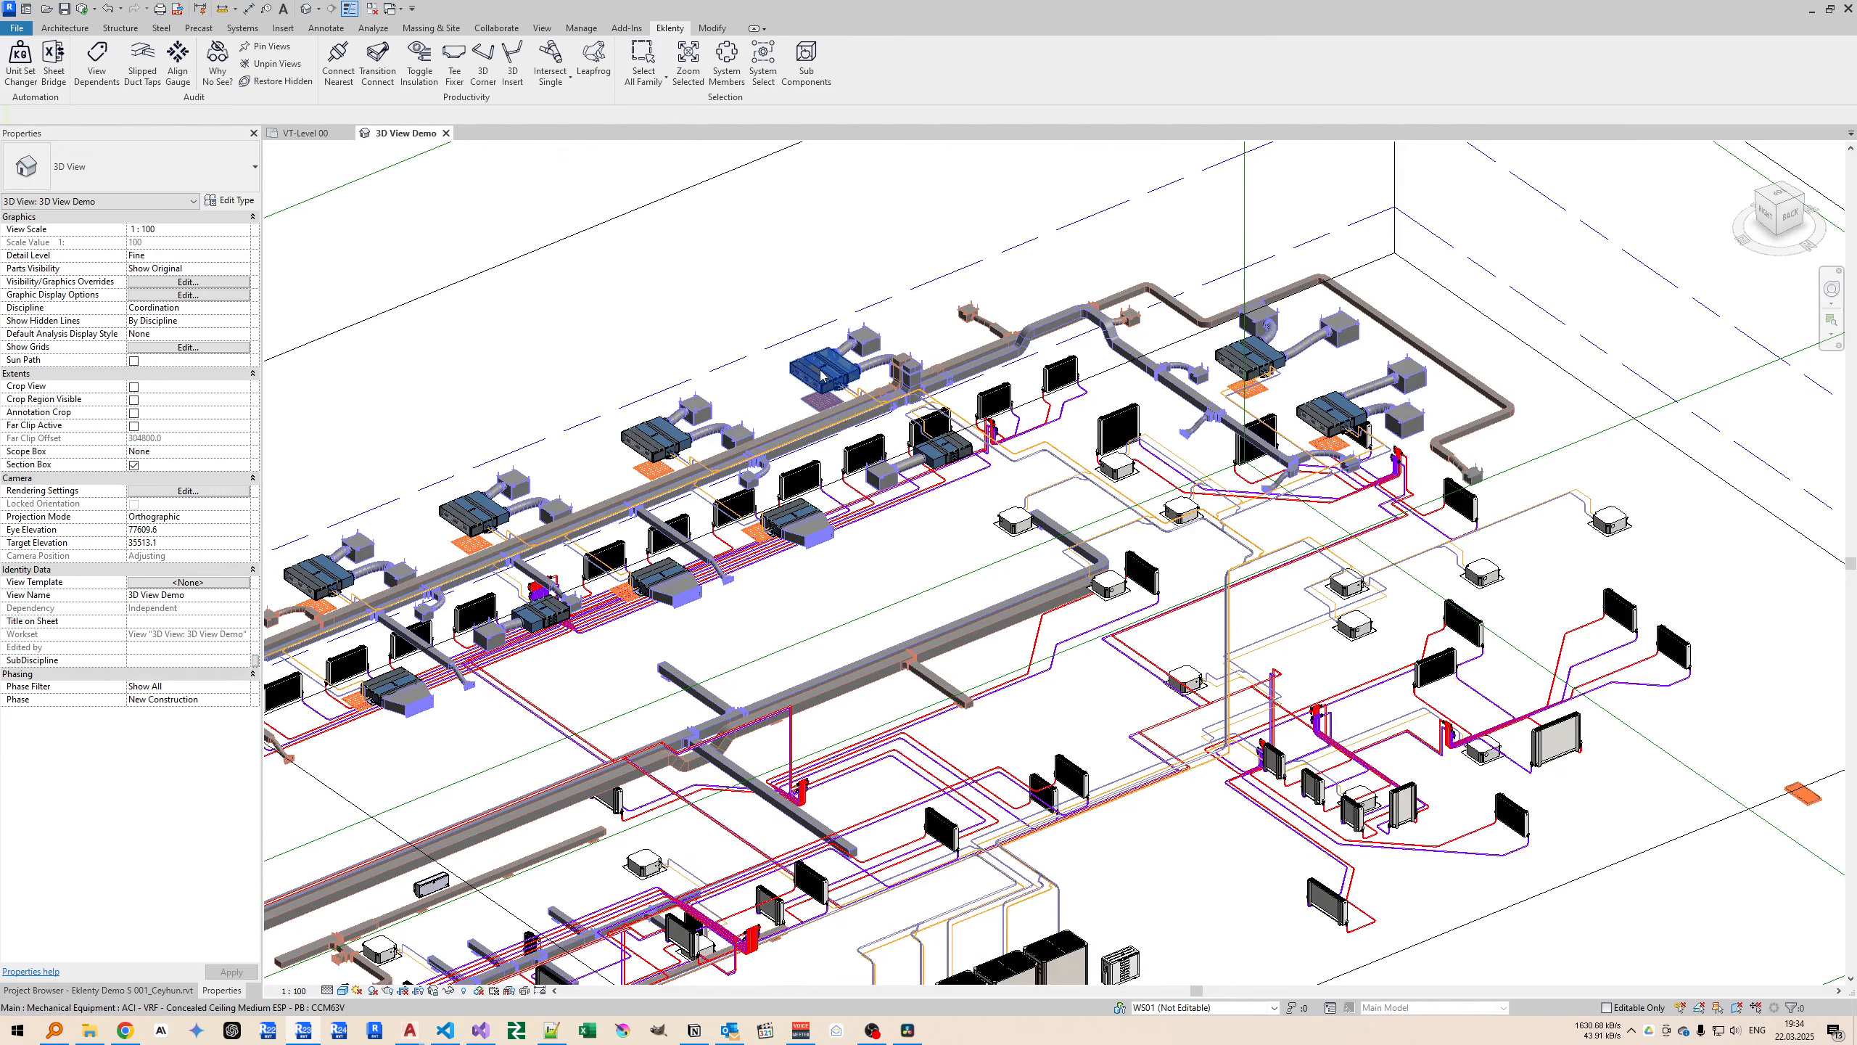
middle_click_drag(865, 396, 805, 390)
left_click(906, 313)
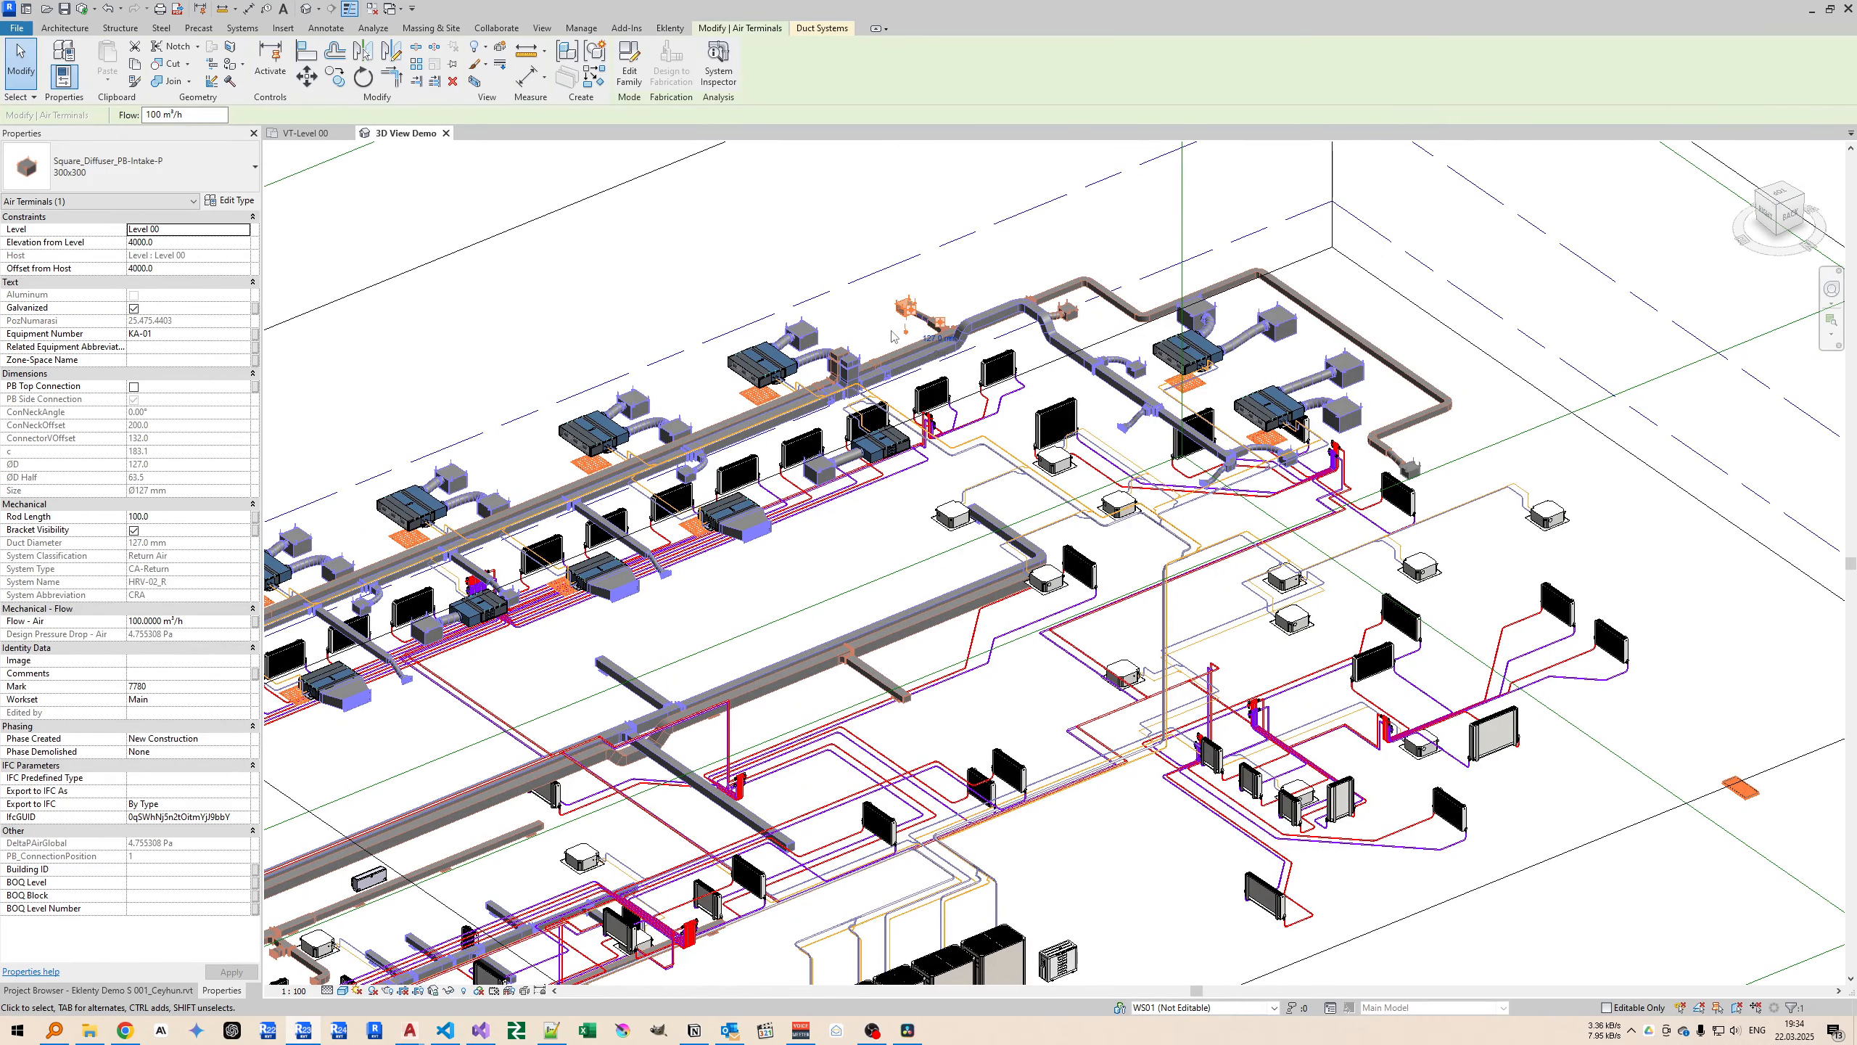
Check why the selected intake diffuser is not visible in the VT-Level 00 plan with the Why No See? tool.
left_click(305, 134)
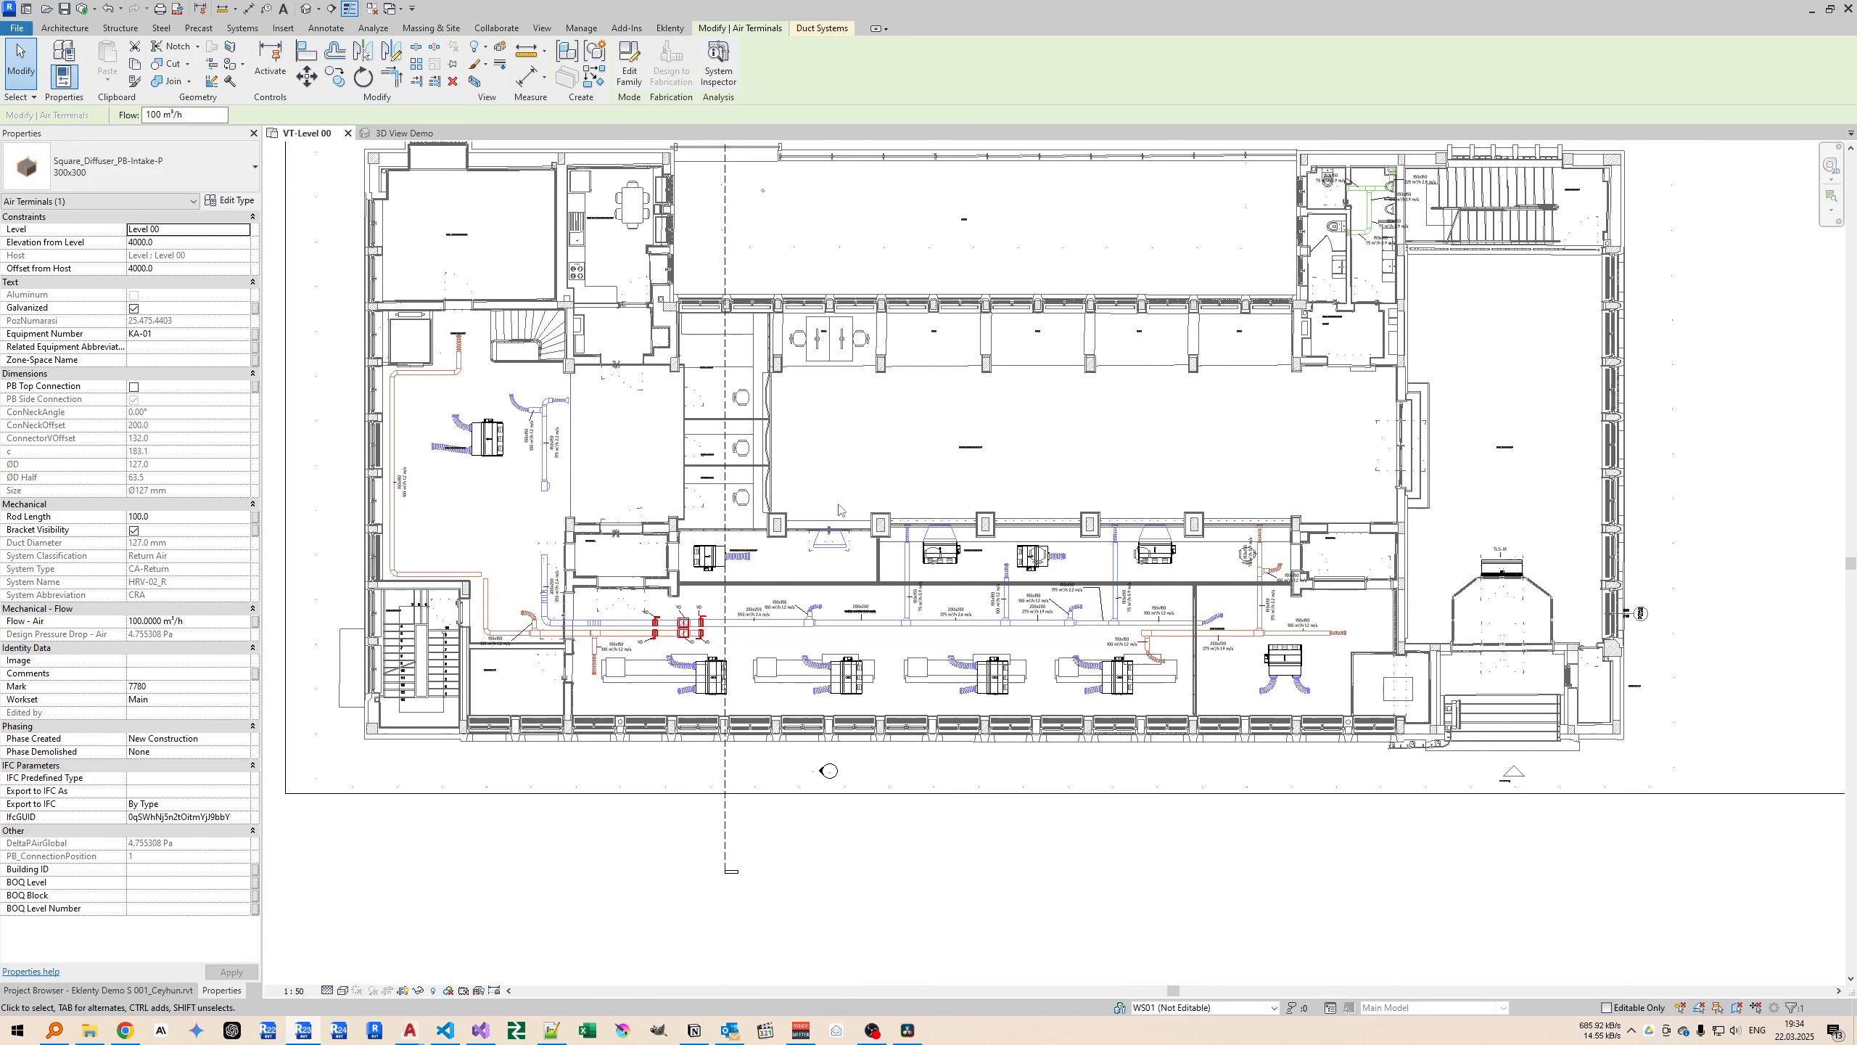
middle_click_drag(767, 506, 773, 532)
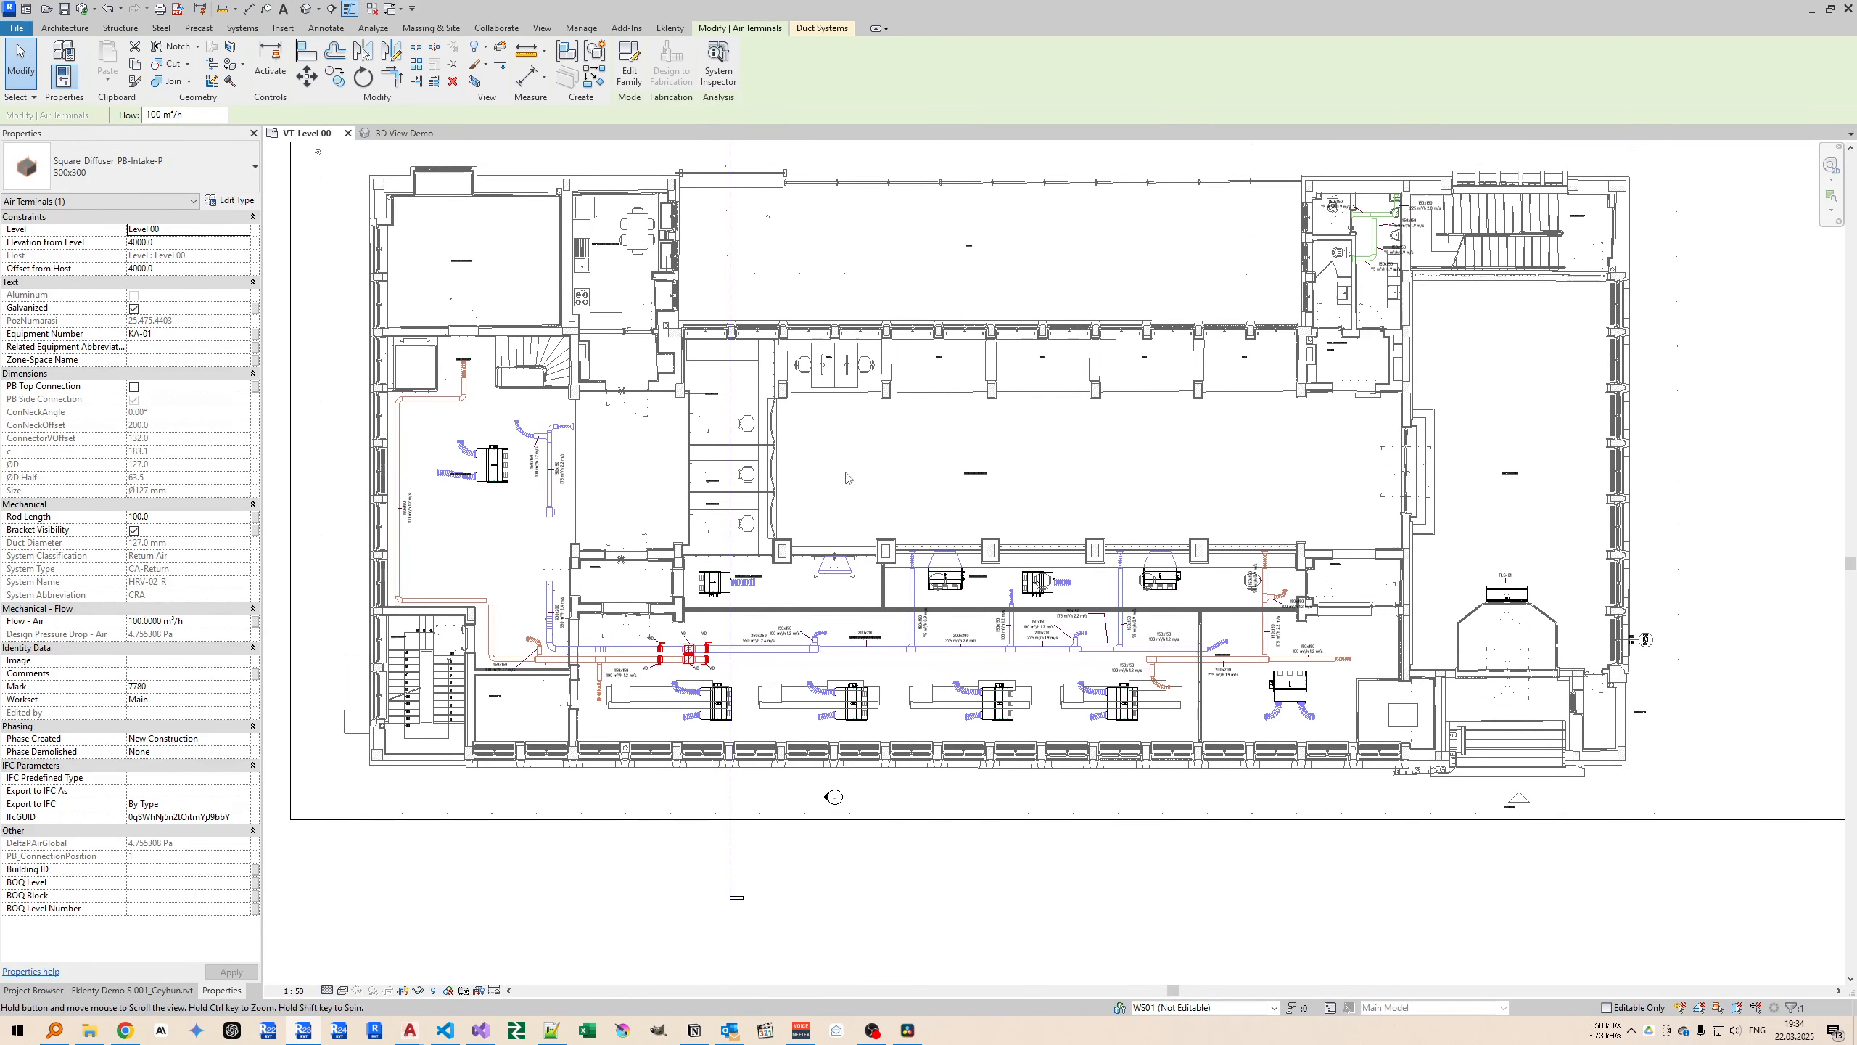
left_click(667, 28)
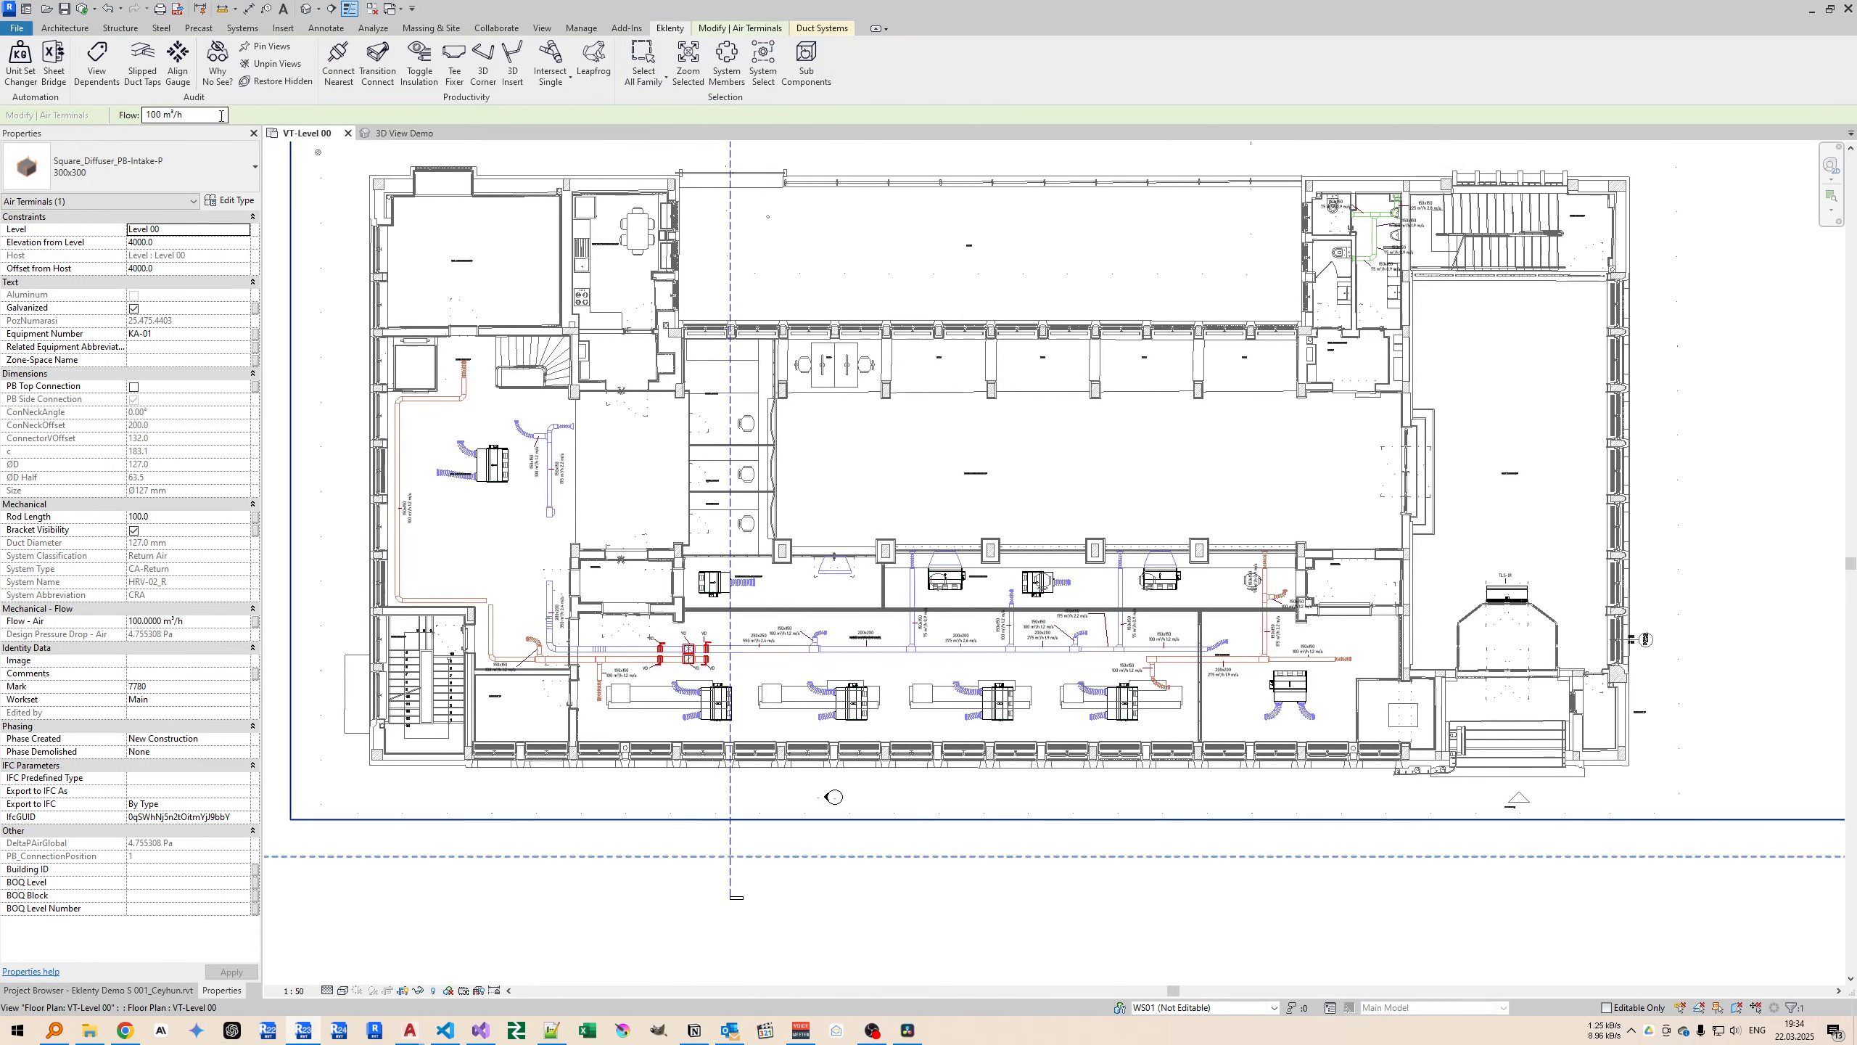
left_click(216, 73)
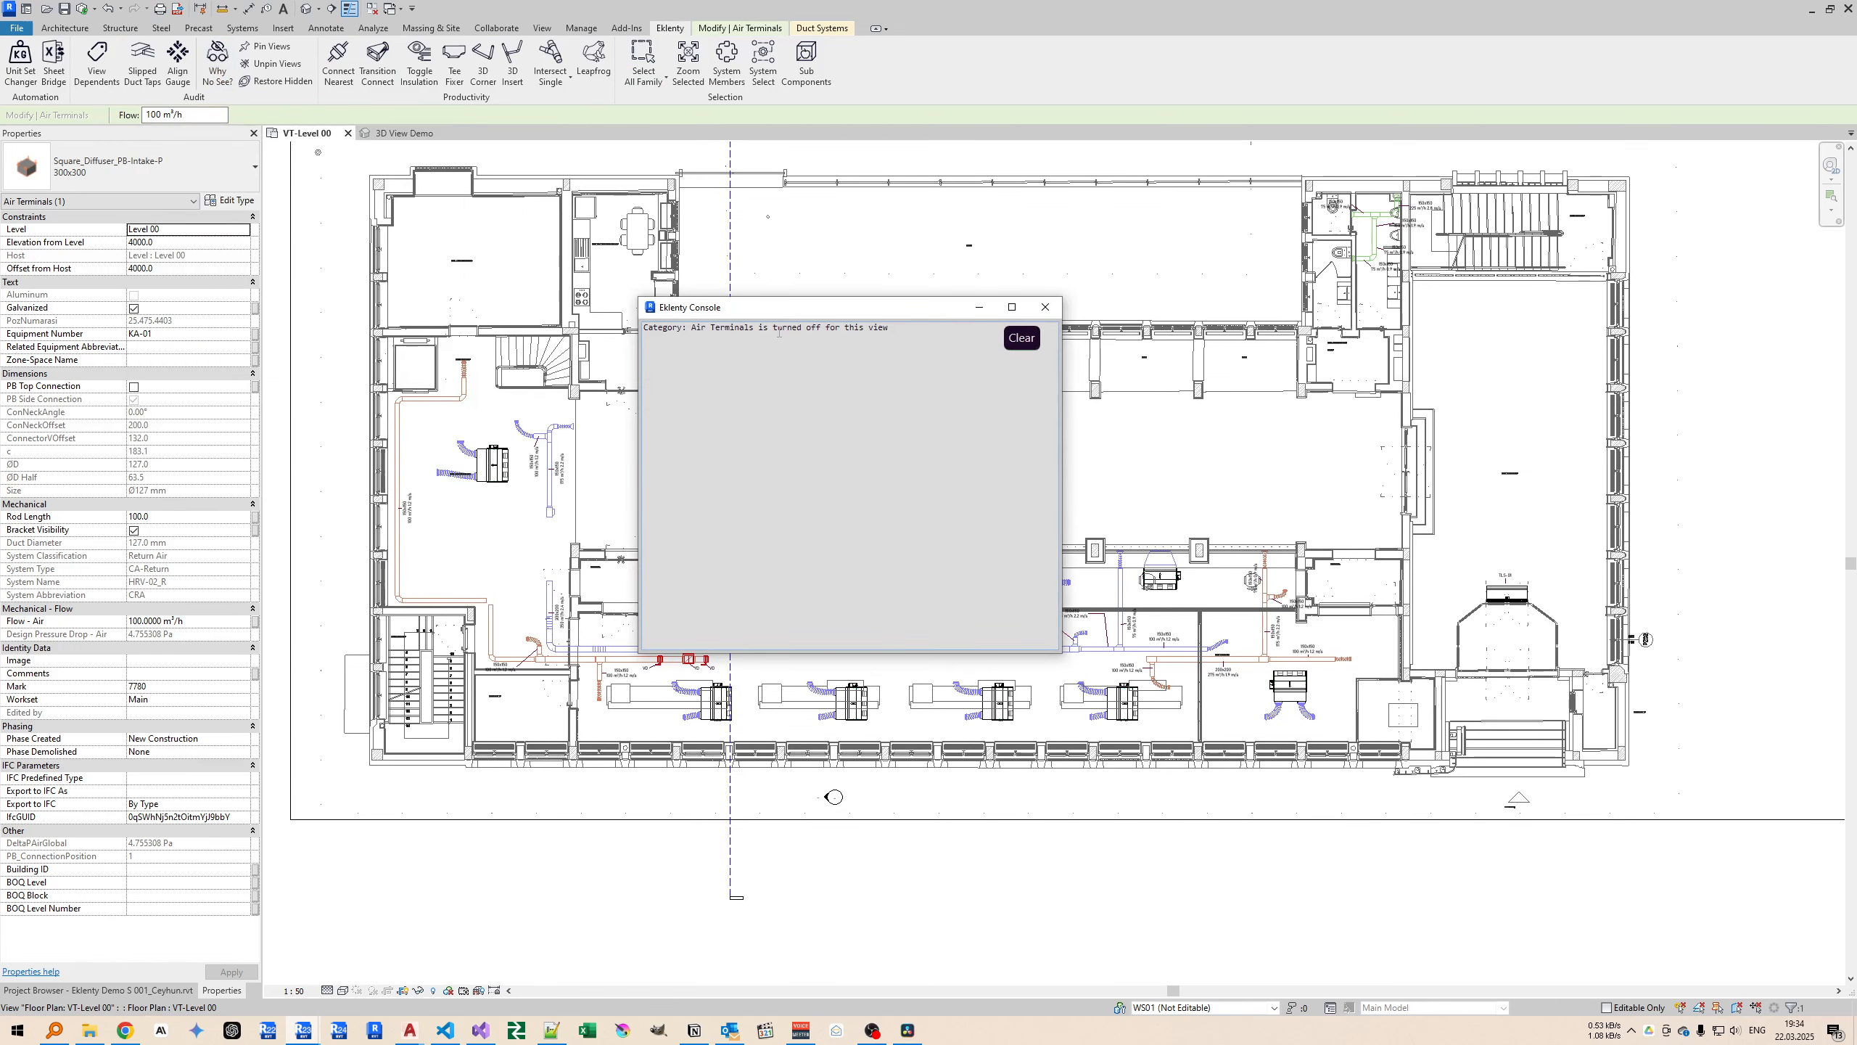
left_click_drag(926, 345, 642, 329)
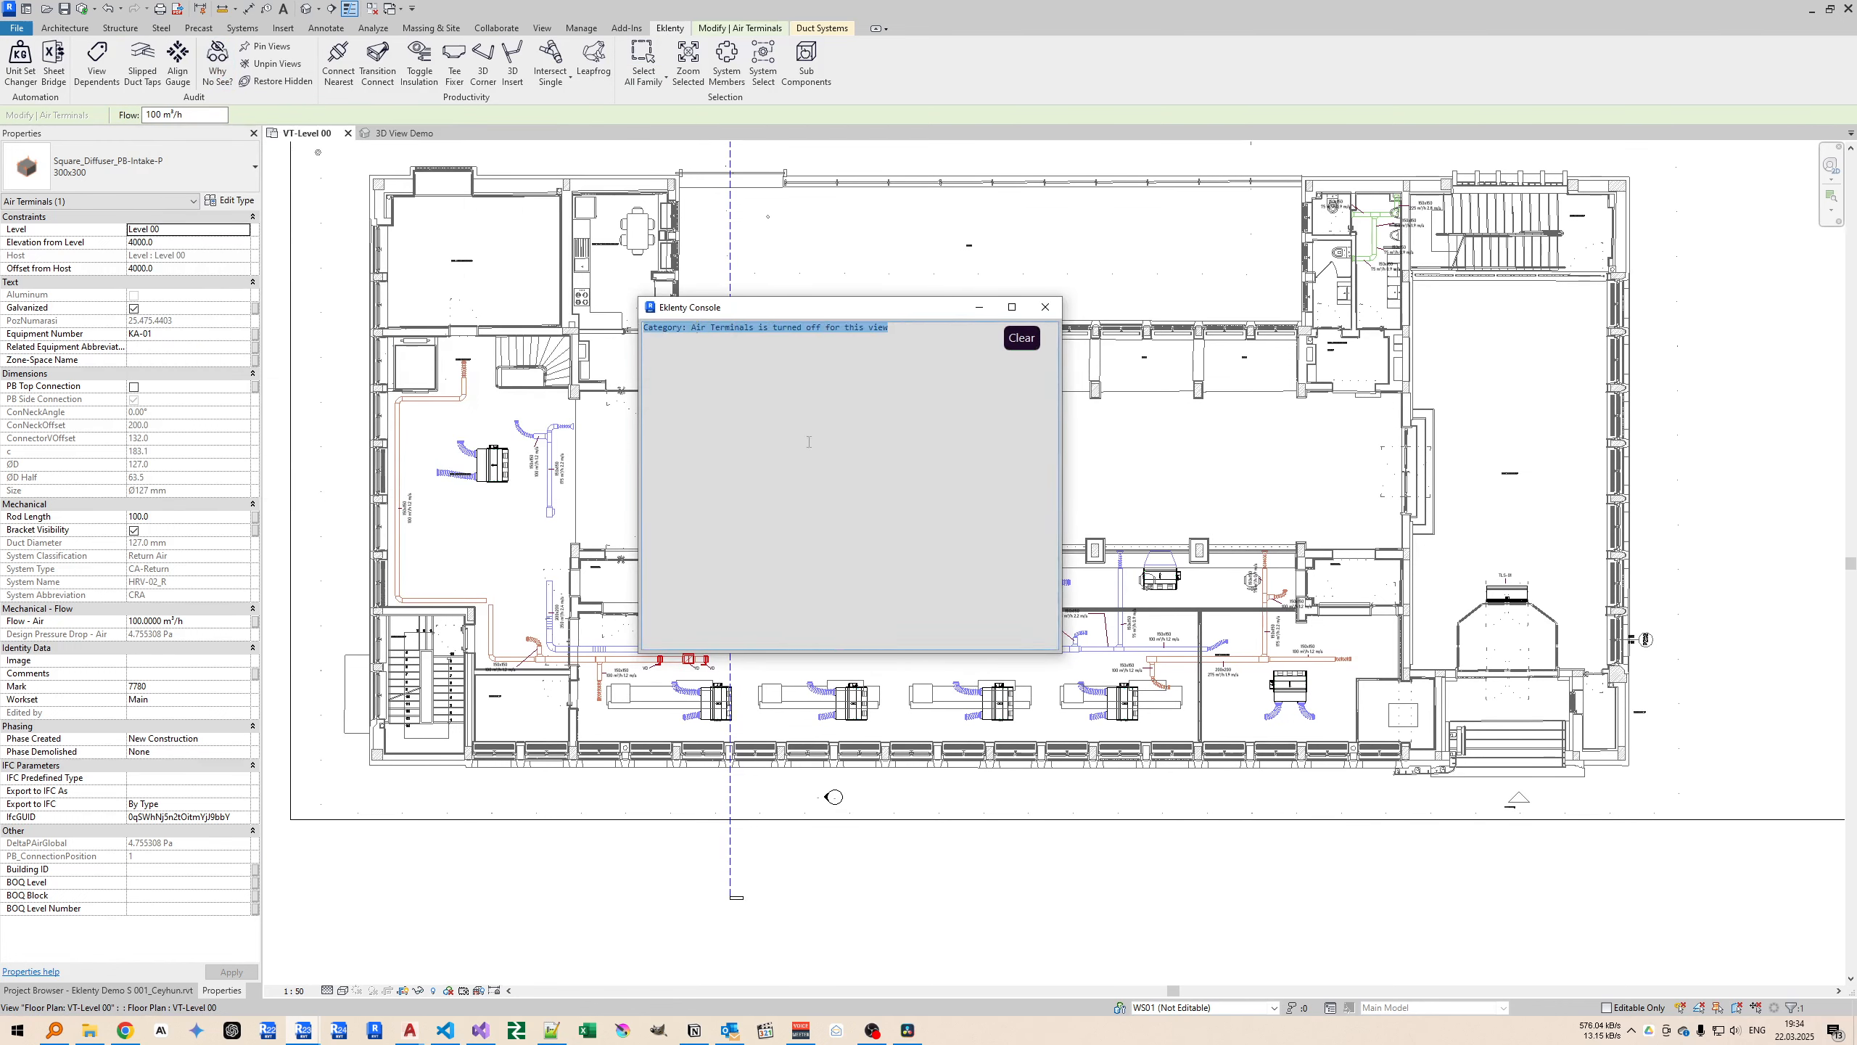
left_click(1044, 306)
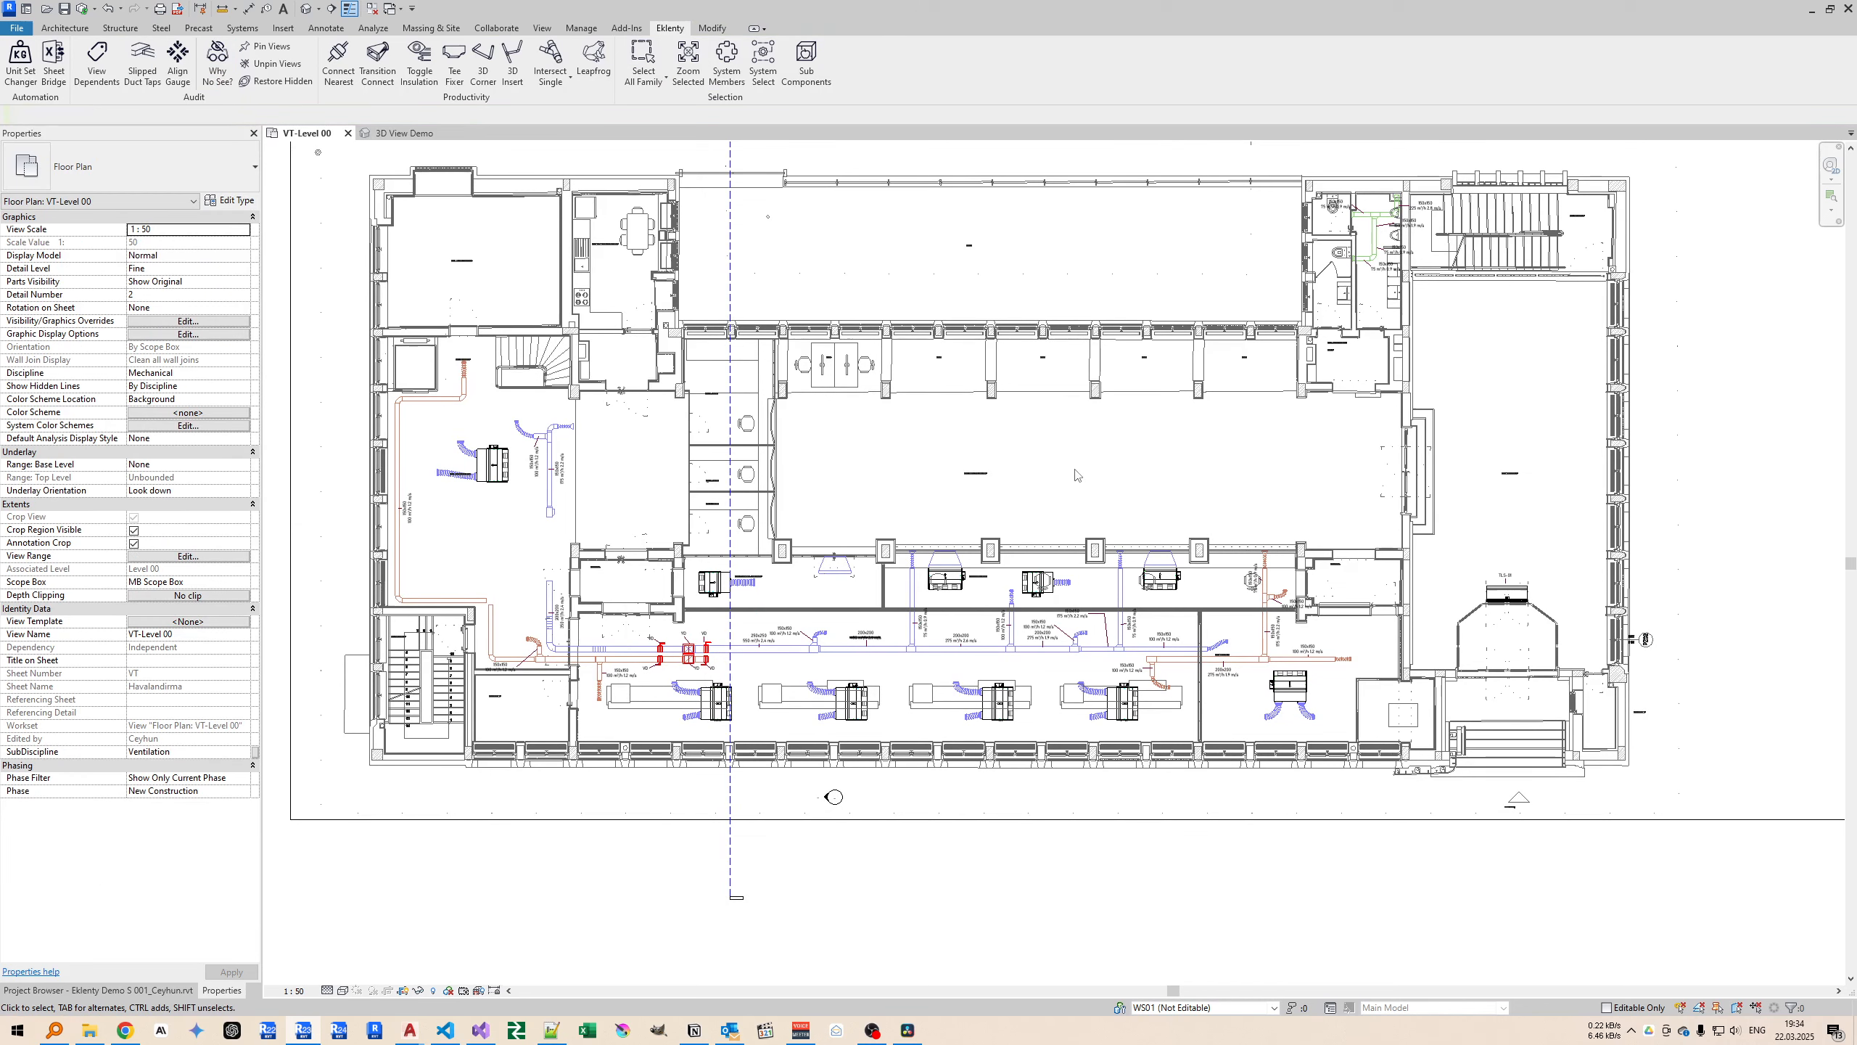
Turn on the Air Terminals category in the VT-Level 00 plan's Visibility/Graphics Overrides.
left_click(175, 322)
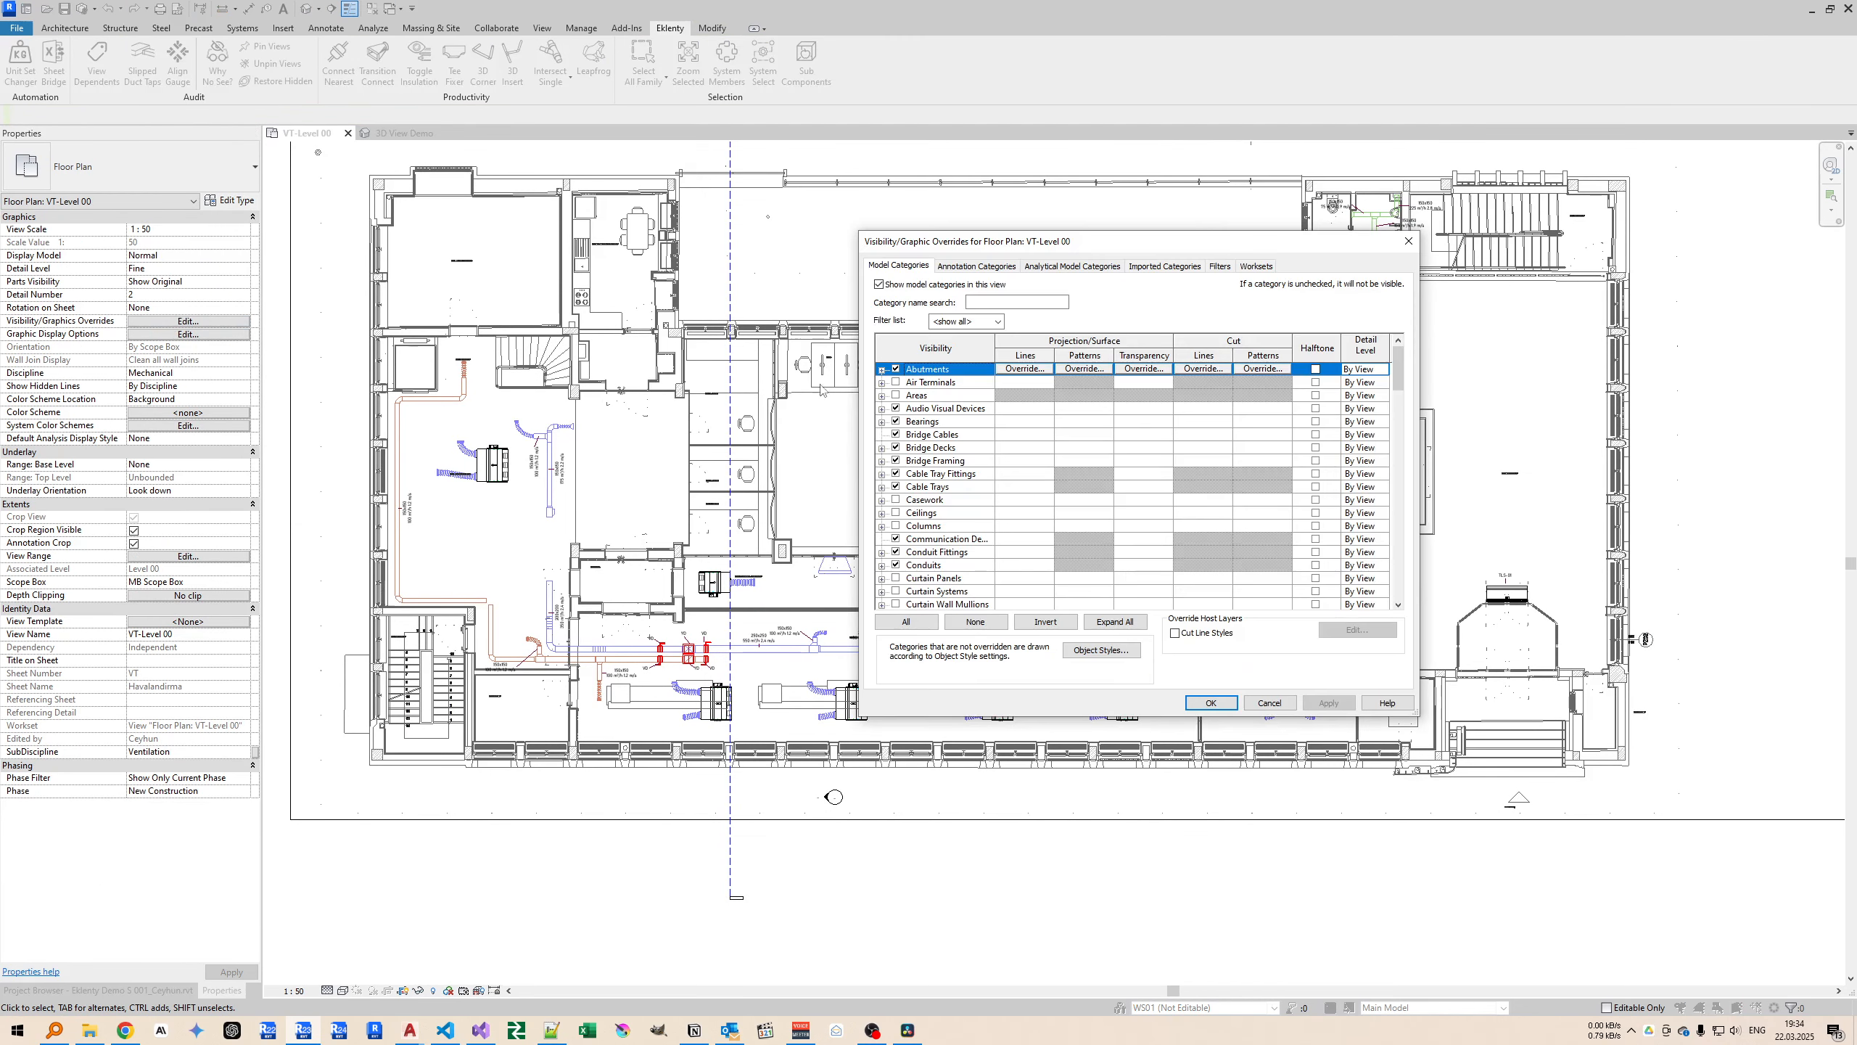
left_click(897, 382)
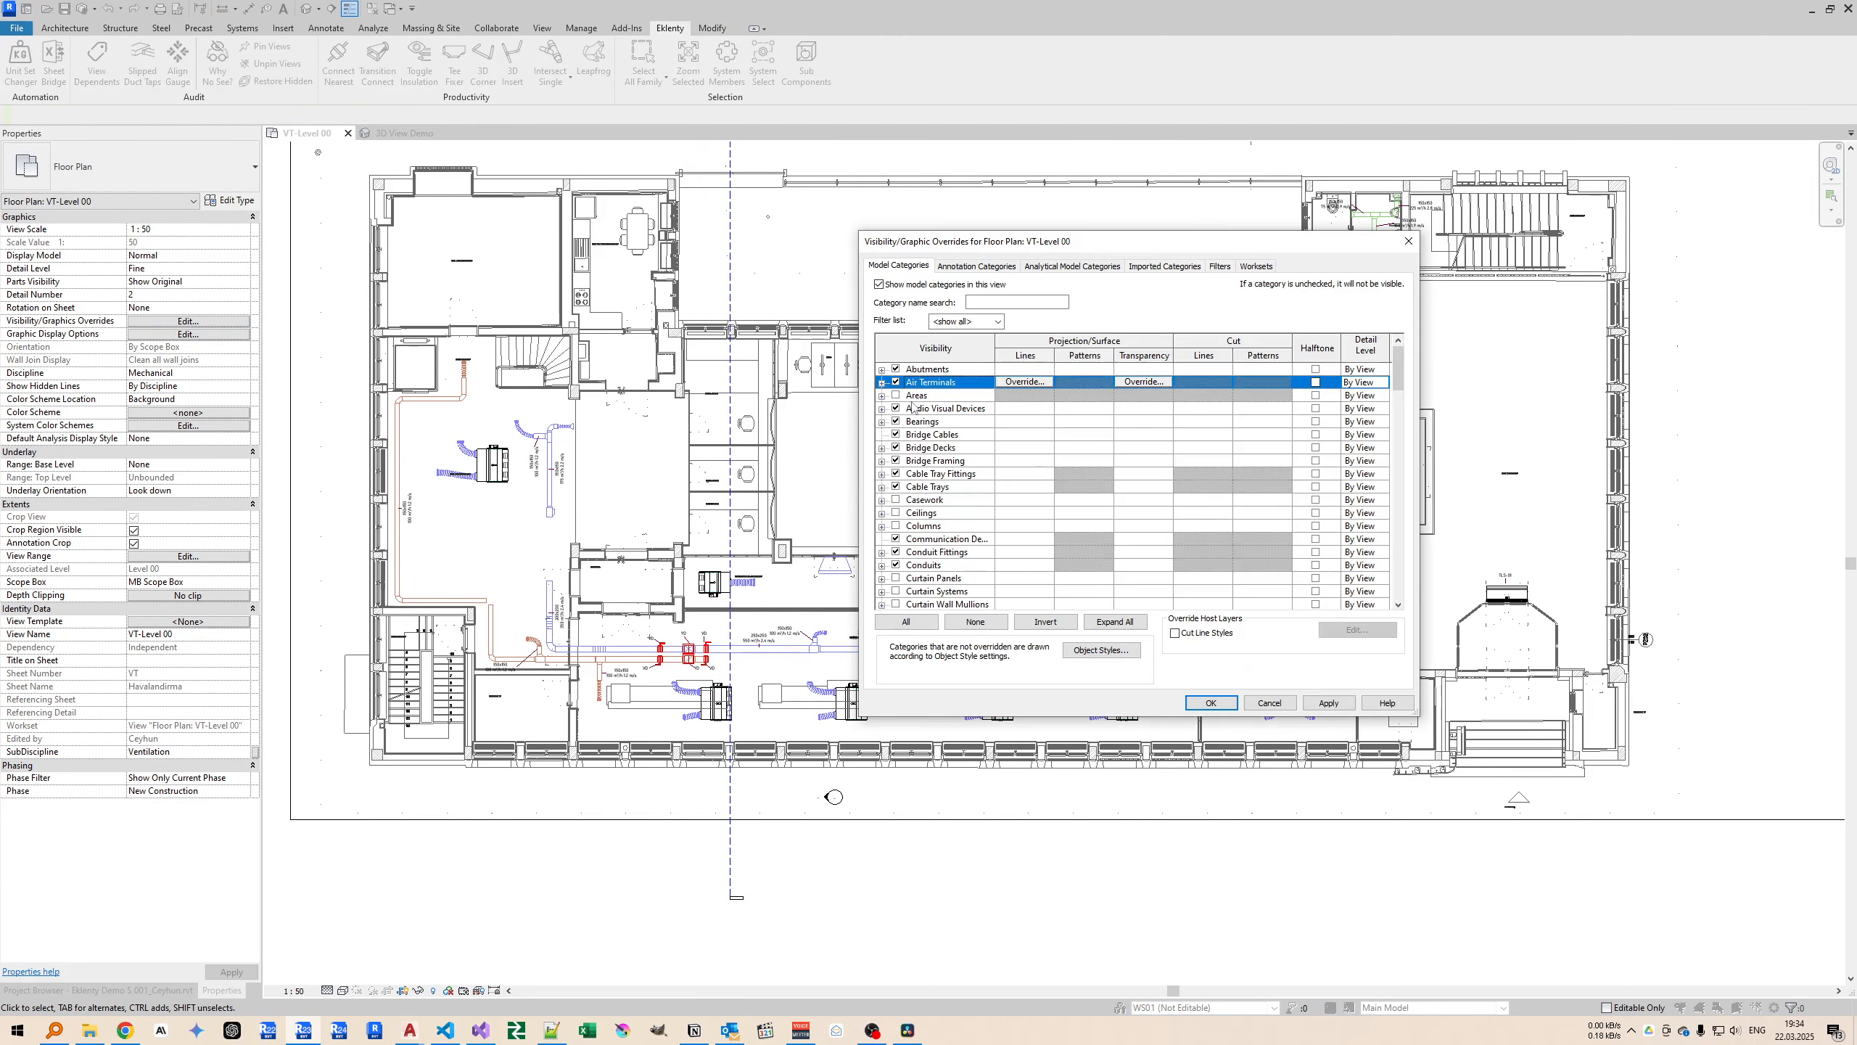
left_click(1208, 700)
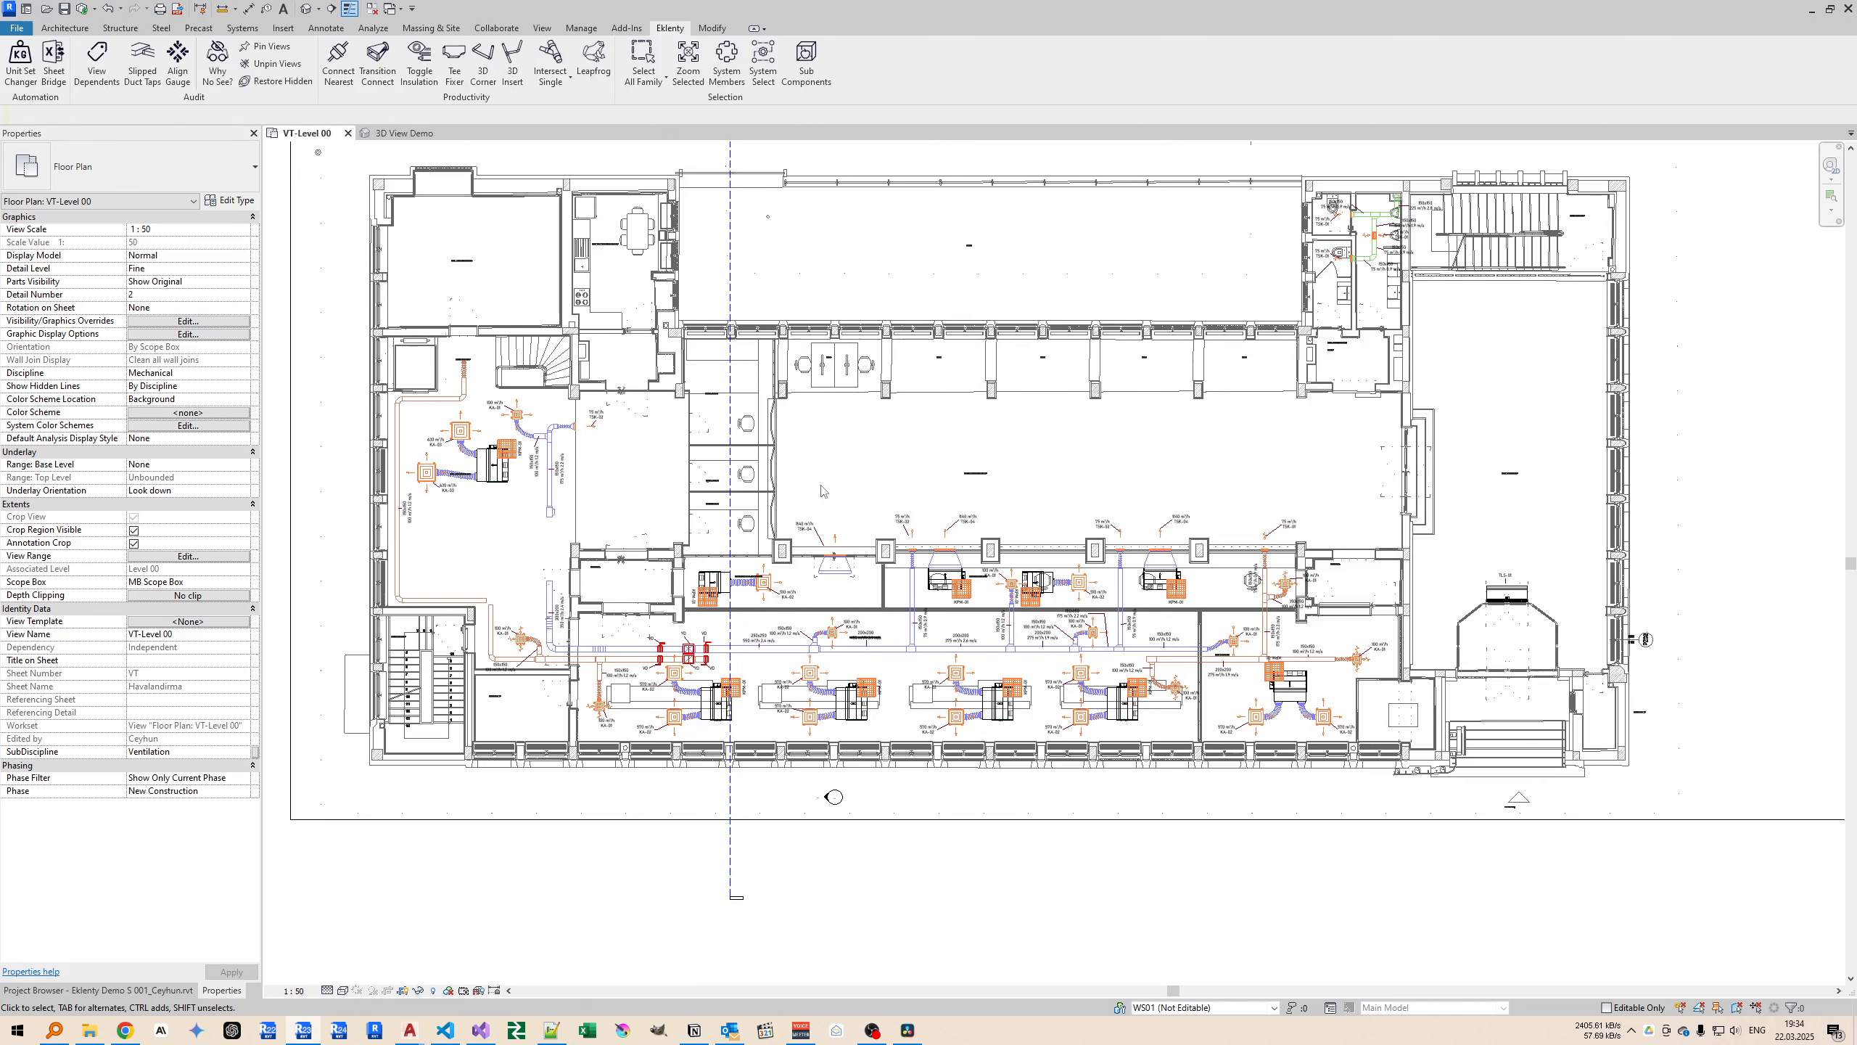
Select the 1100x235 mm supply duct in the plan, find it in the 3D view, and select the VRF unit attached to it.
scroll(813, 556, "up", 2)
left_click(821, 582)
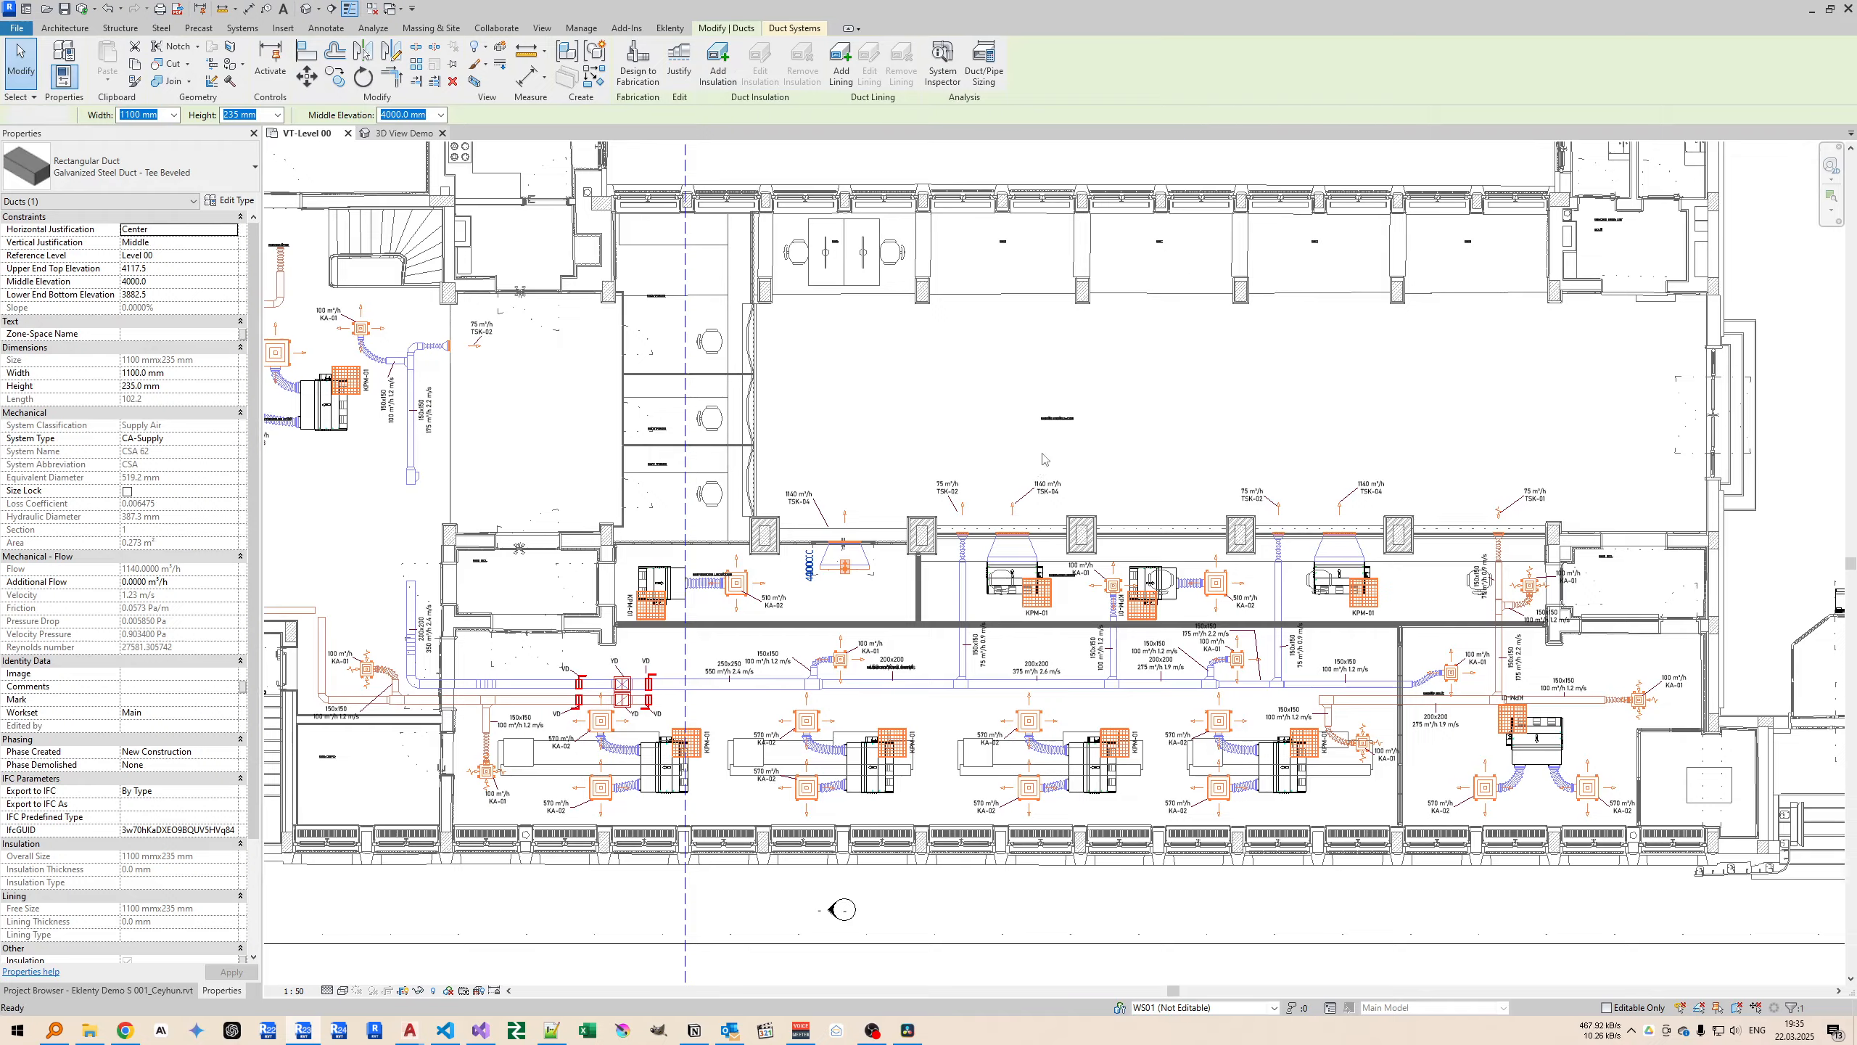
key("ctrl+Tab")
scroll(731, 512, "up", 8)
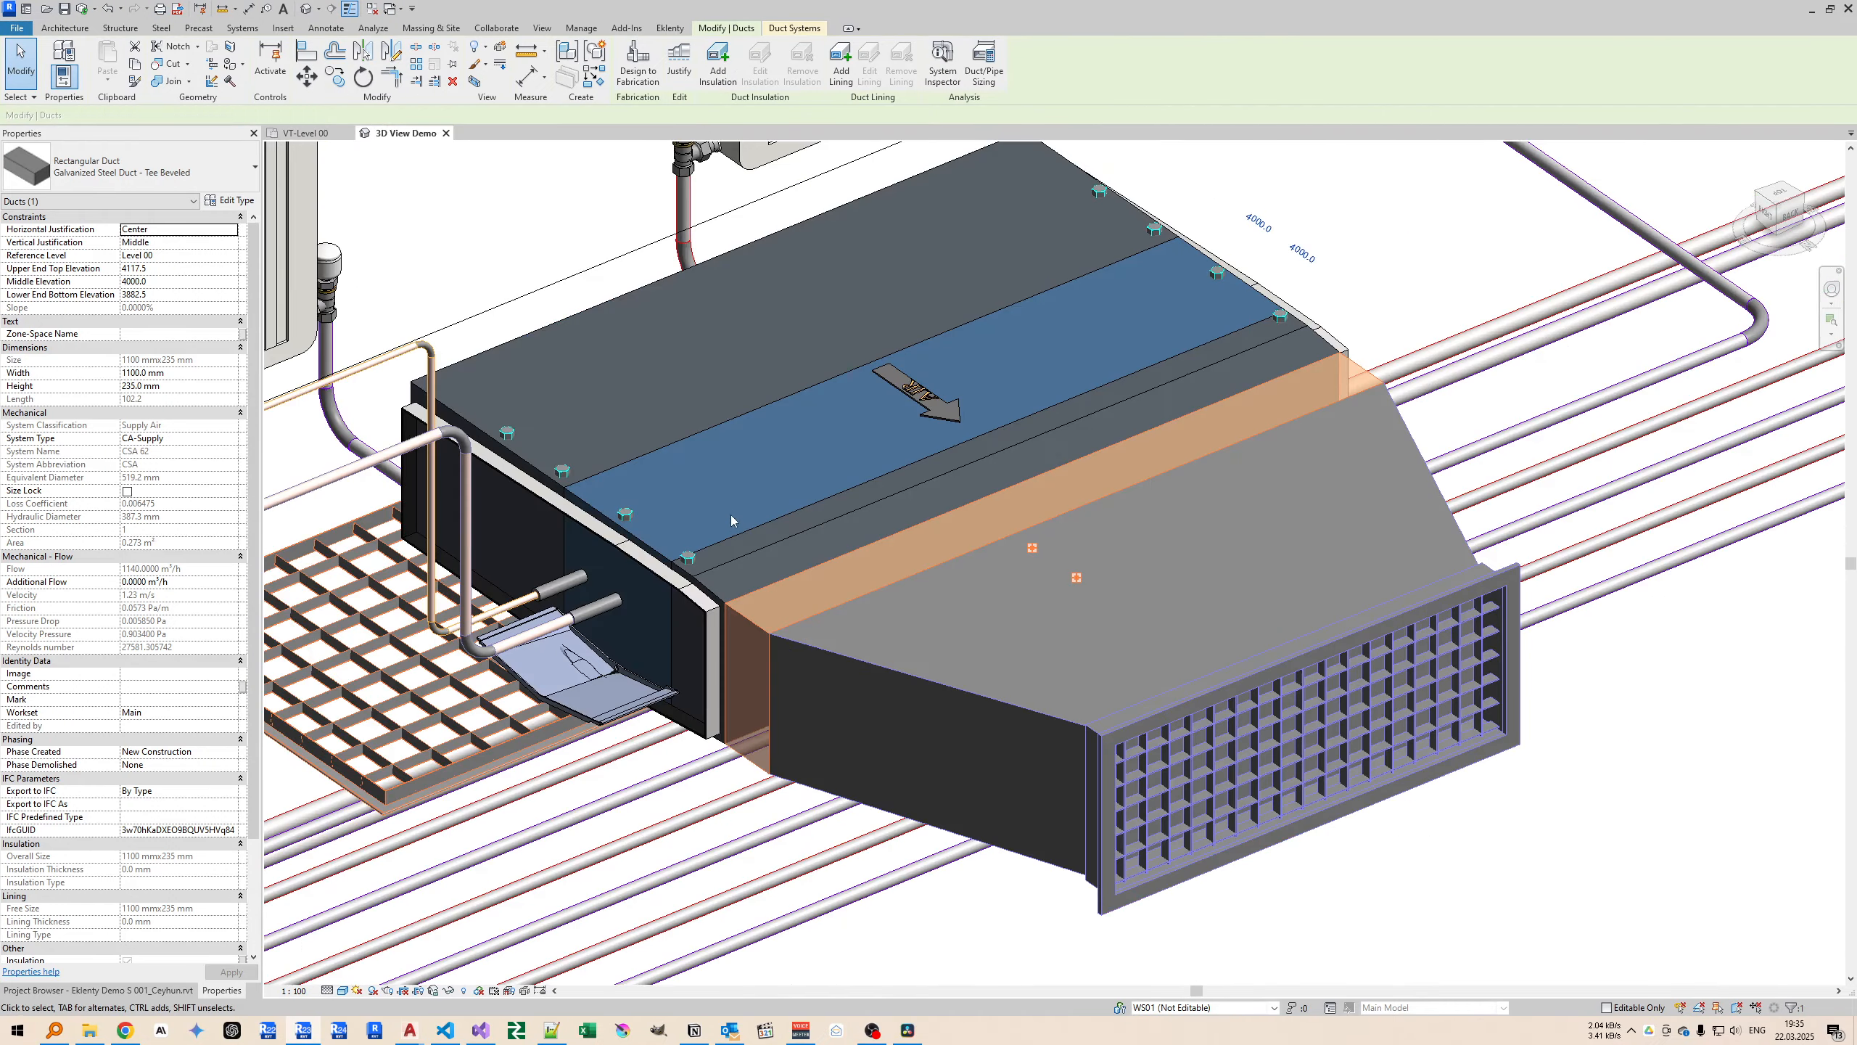
scroll(758, 519, "down", 2)
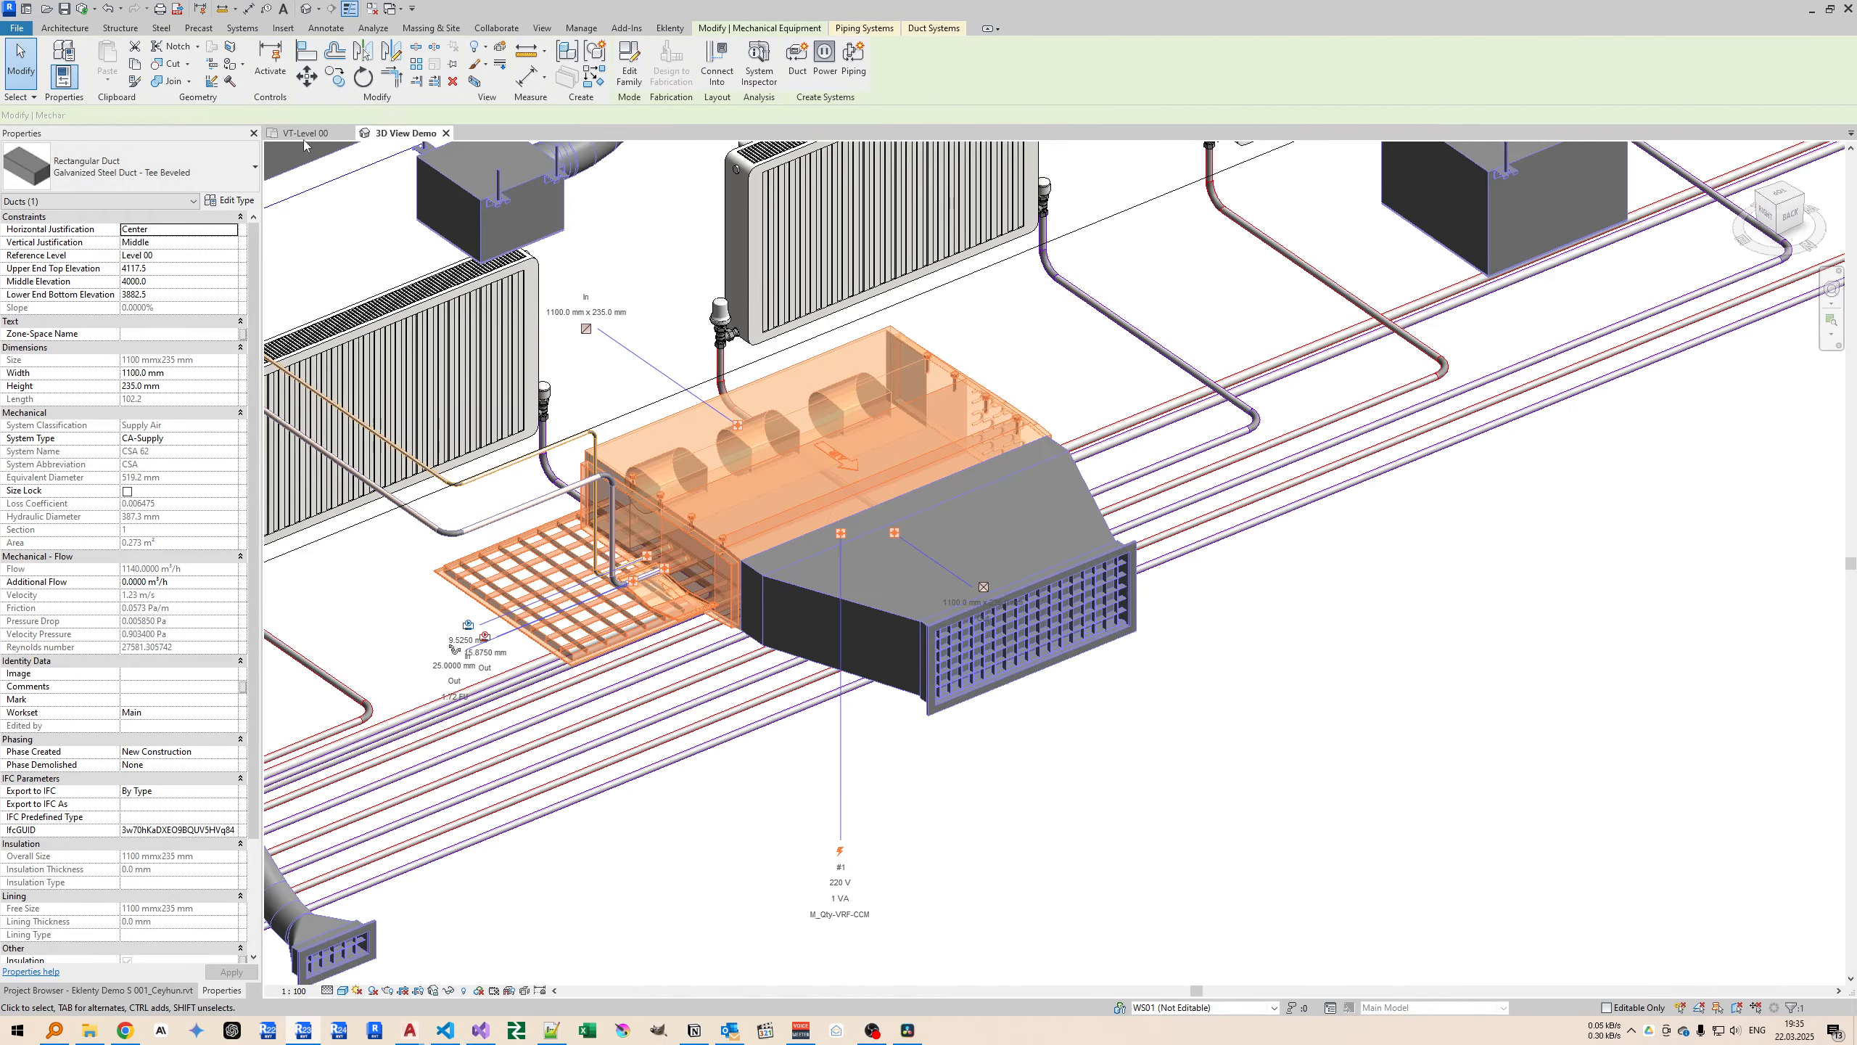
Run Why No See? on the selected CCM63V VRF unit in the VT-Level 00 plan and read the reported reason.
key("ctrl+Tab")
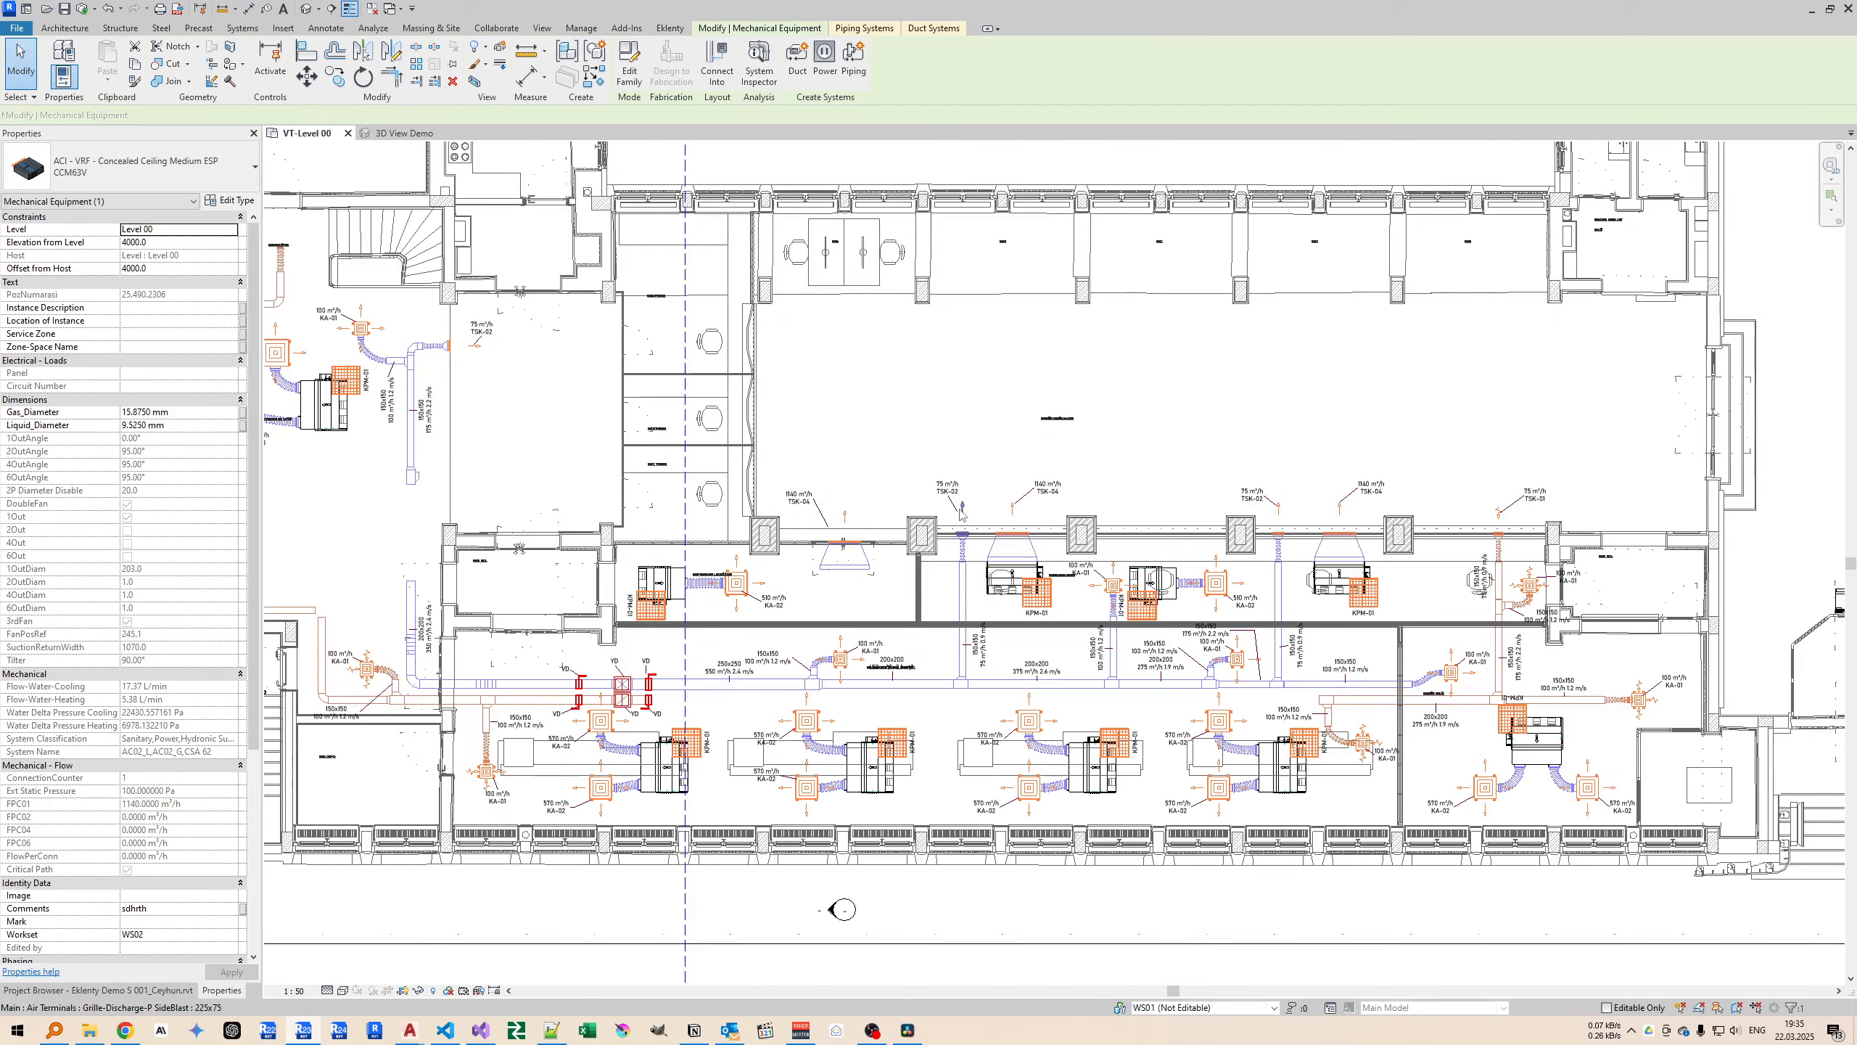
middle_click_drag(972, 480, 1019, 412)
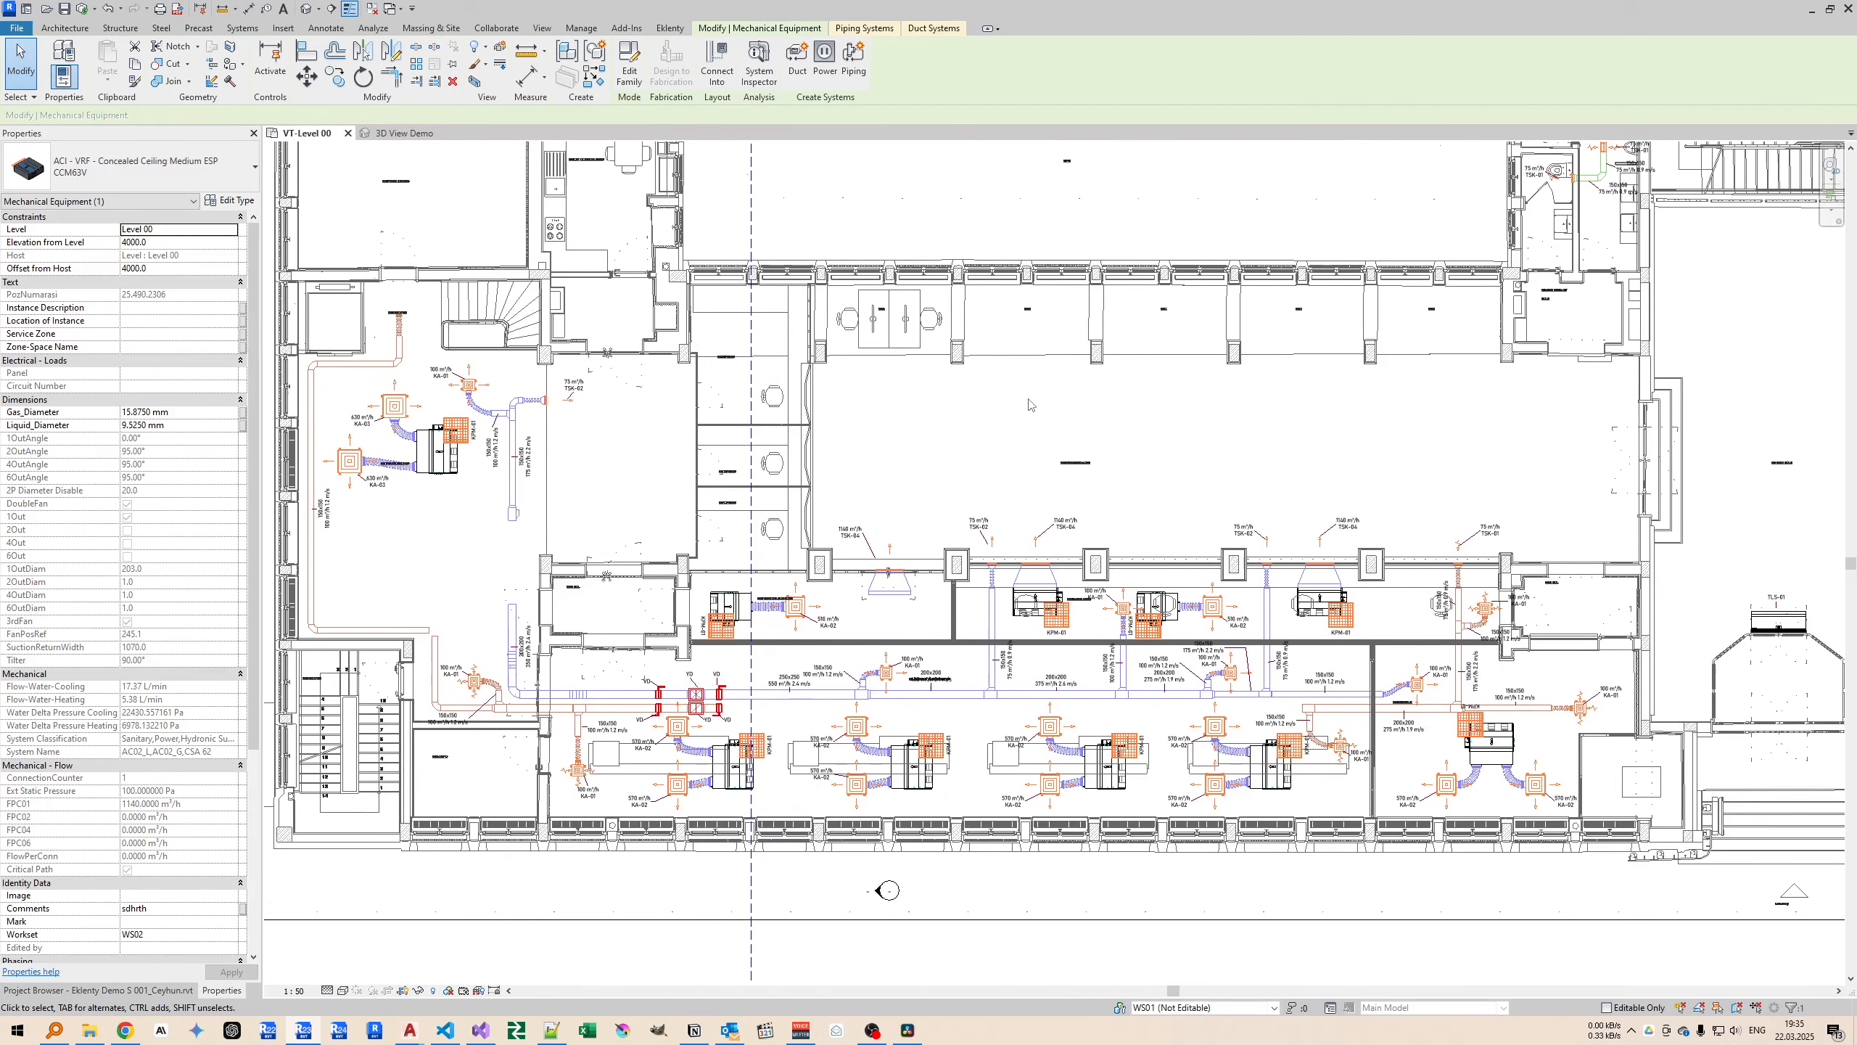
left_click(671, 28)
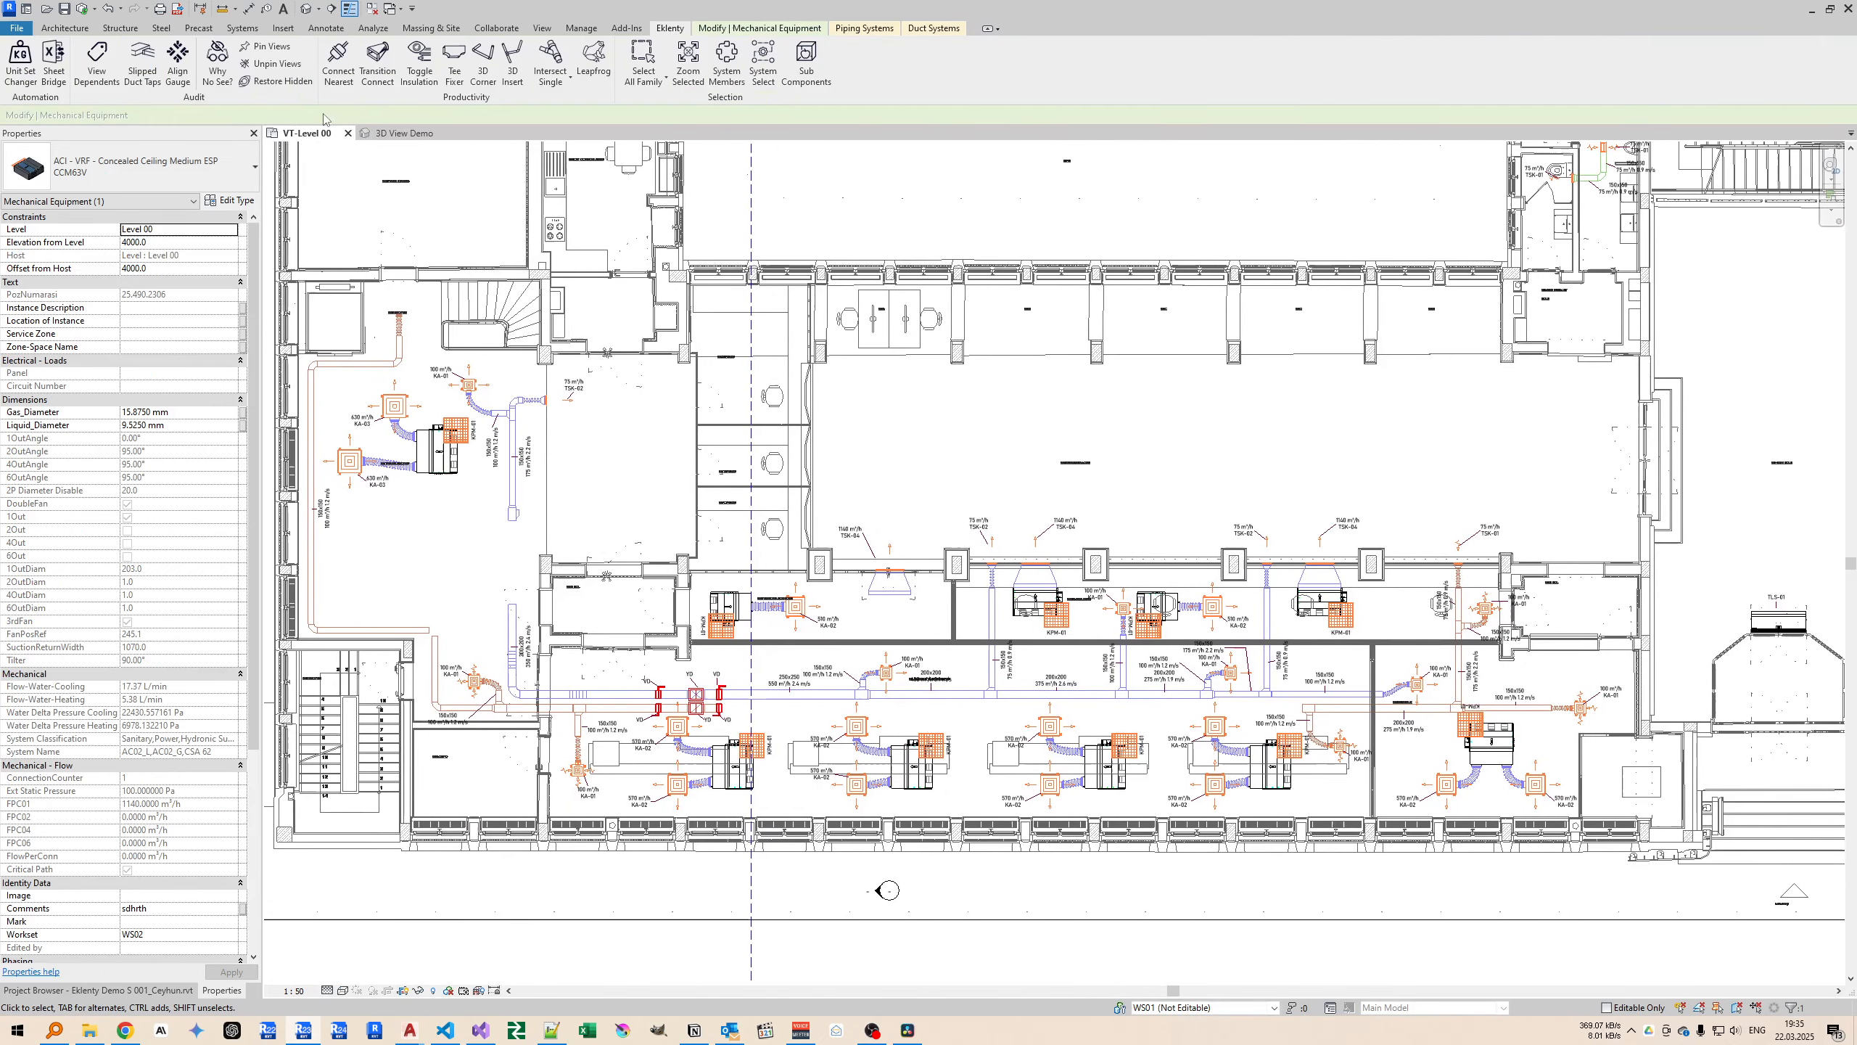
left_click(217, 64)
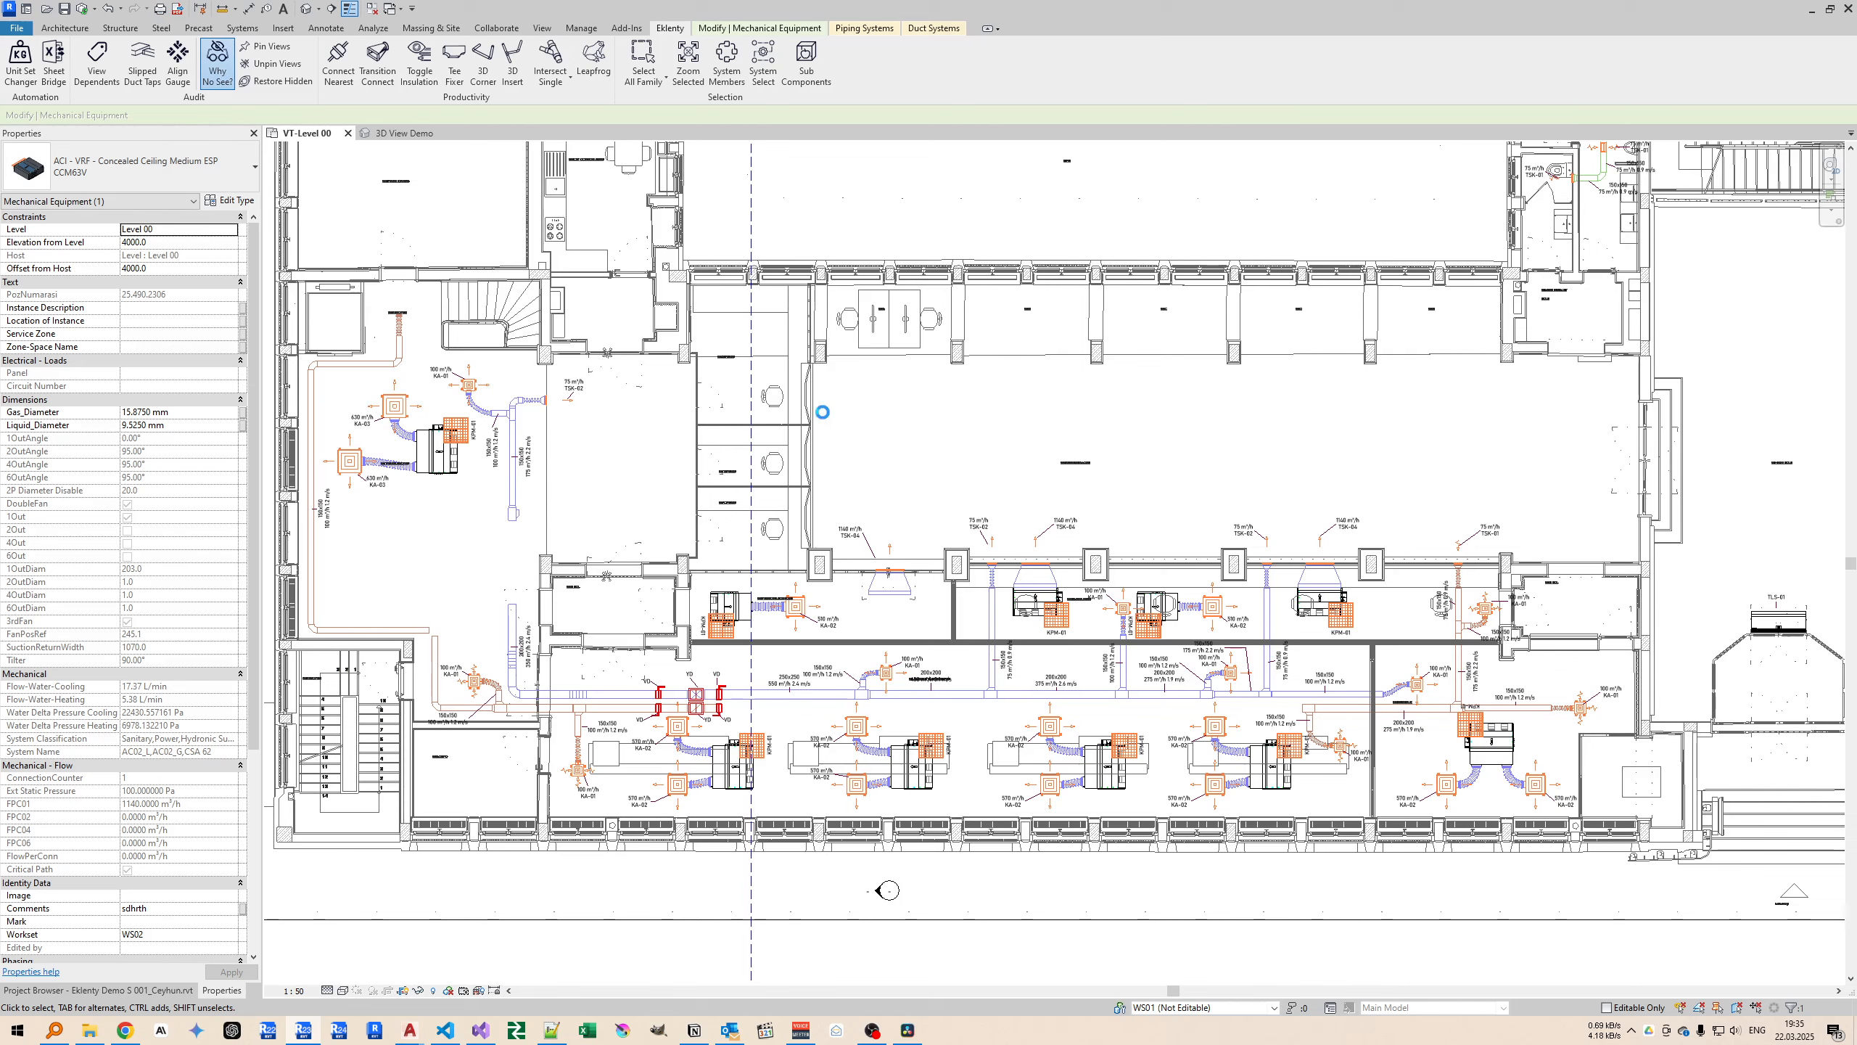
left_click_drag(259, 170, 573, 271)
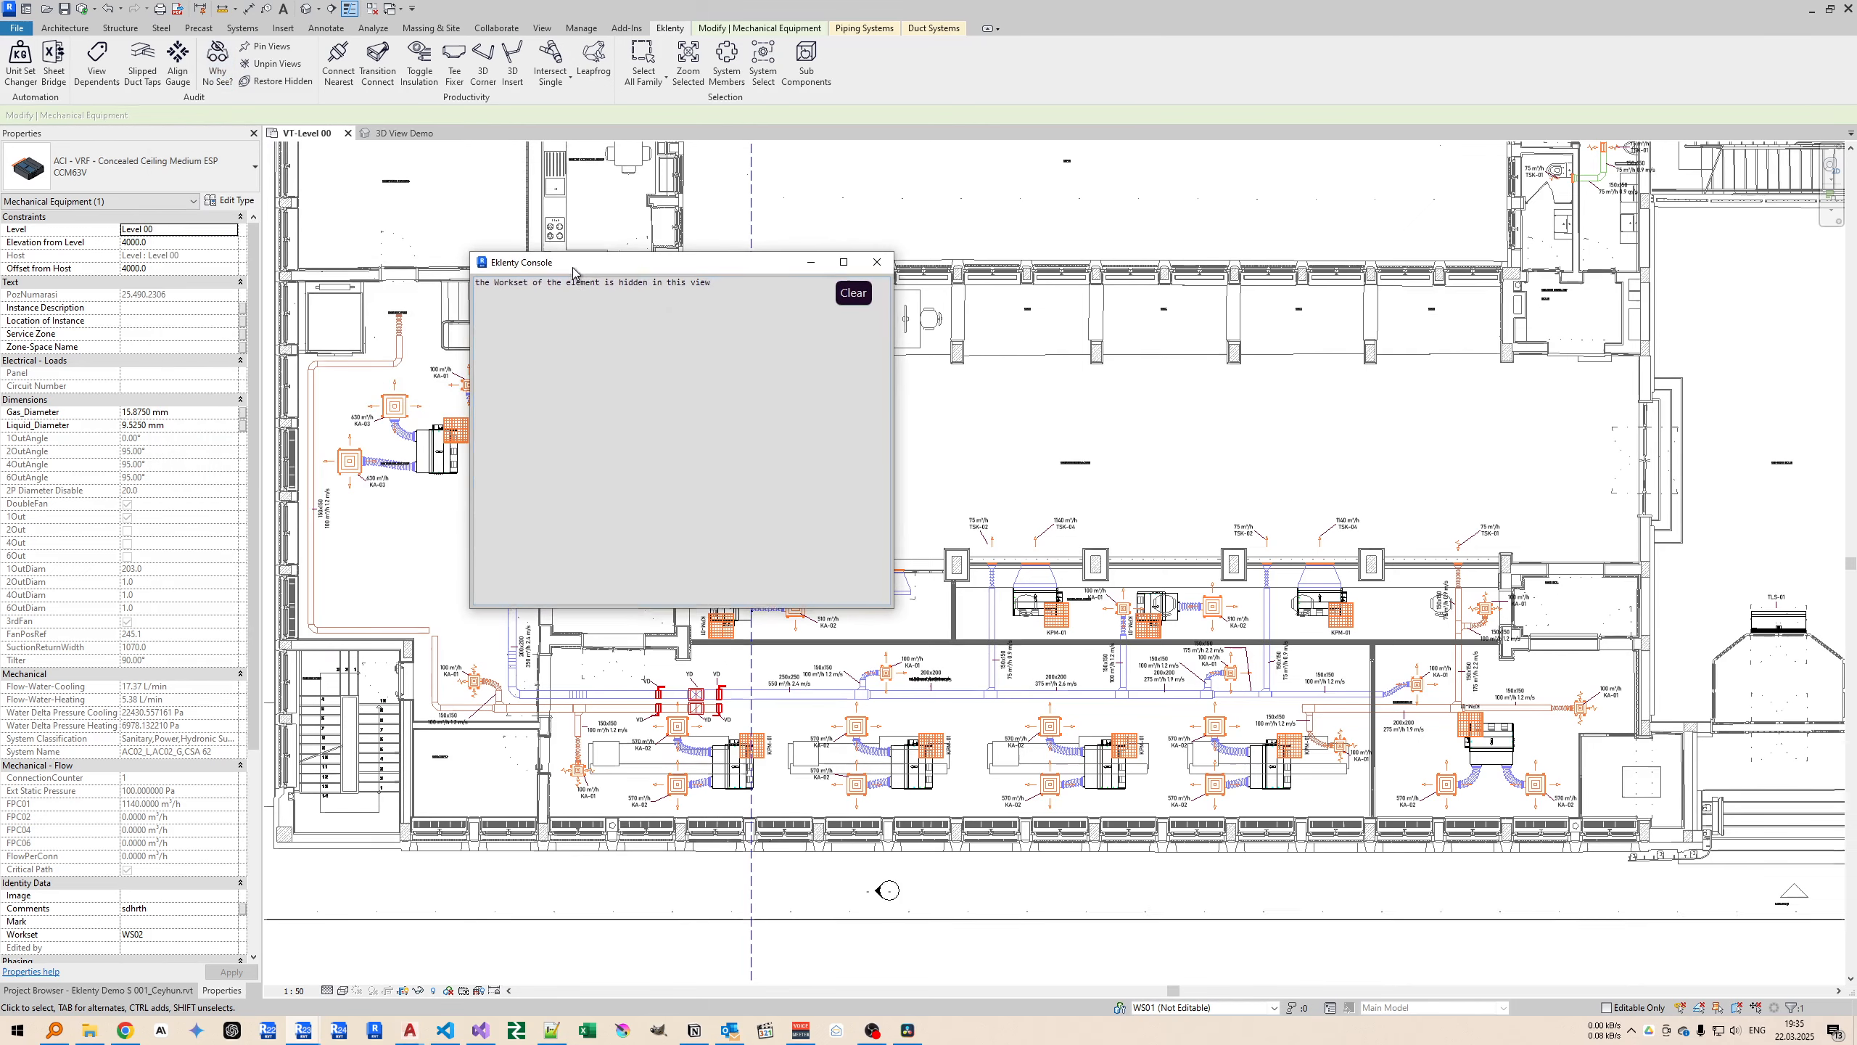
left_click(876, 261)
Set workset WS02 to Use Global Setting (Visible) in the VT-Level 00 plan's visibility overrides.
left_click(958, 439)
left_click(203, 322)
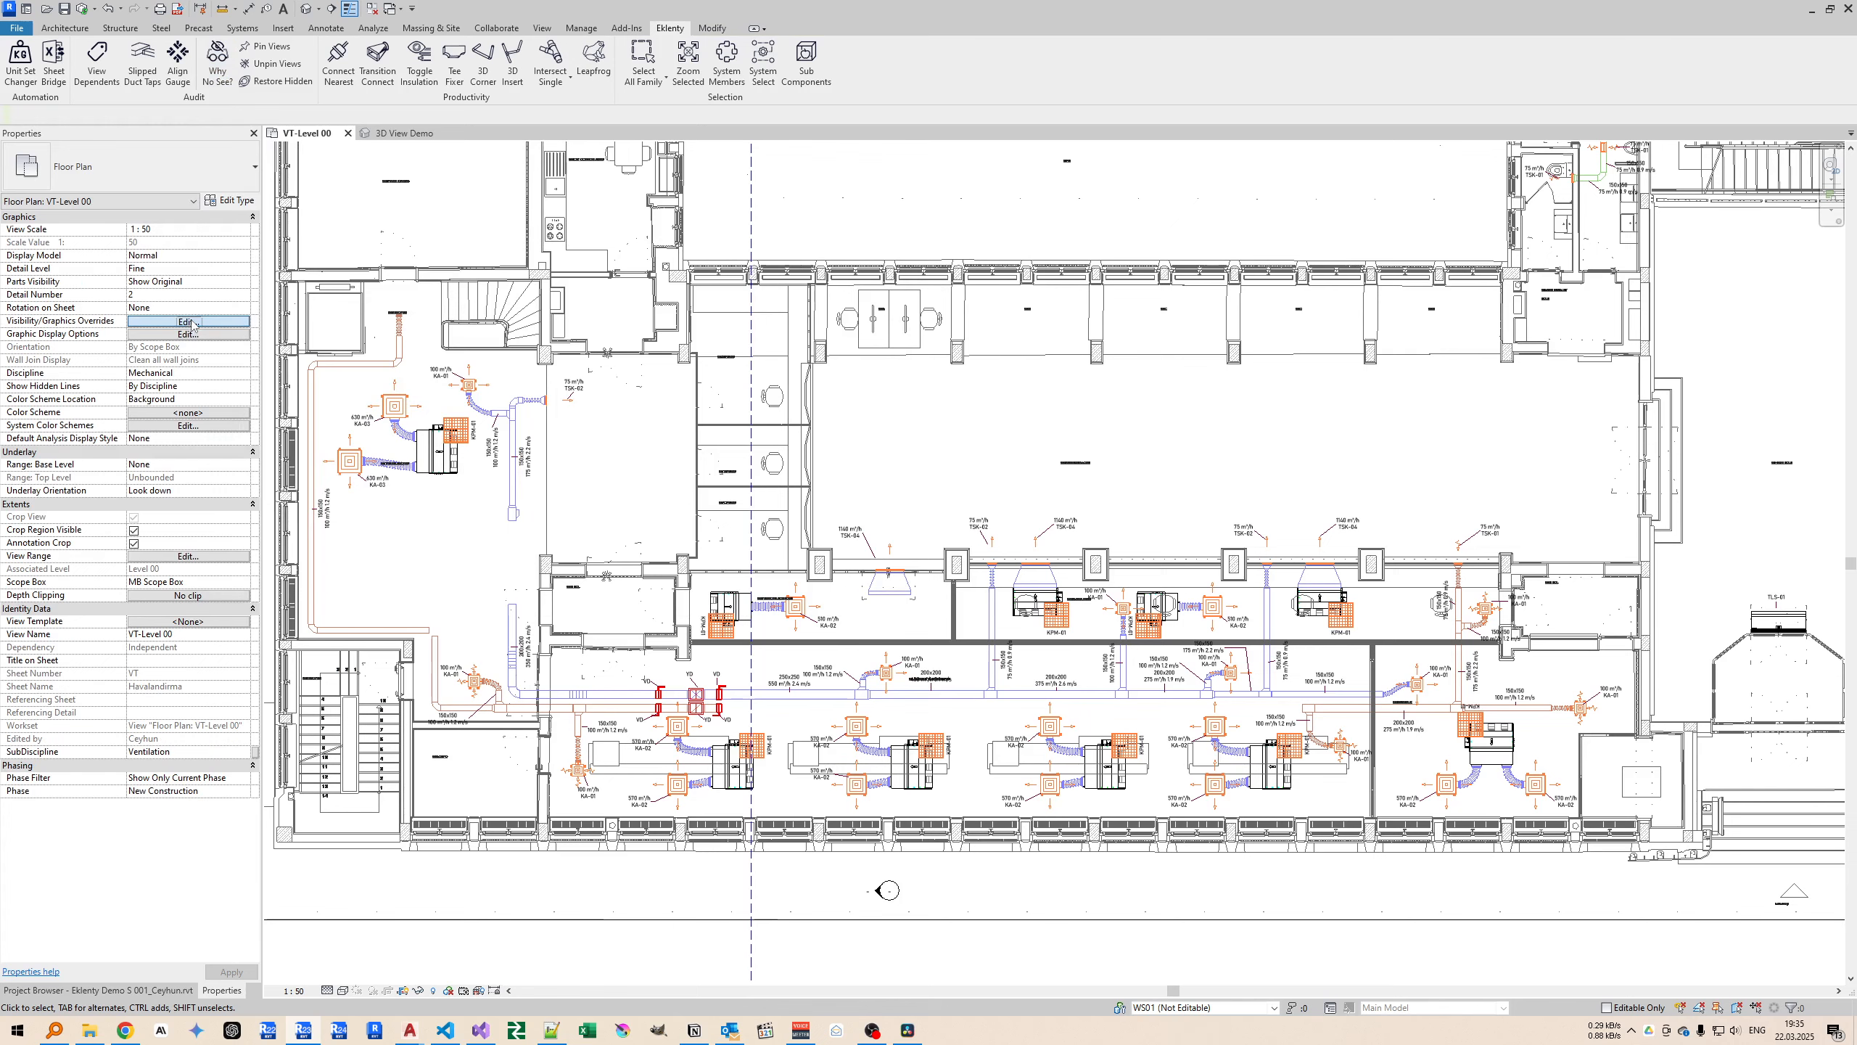
left_click(1248, 268)
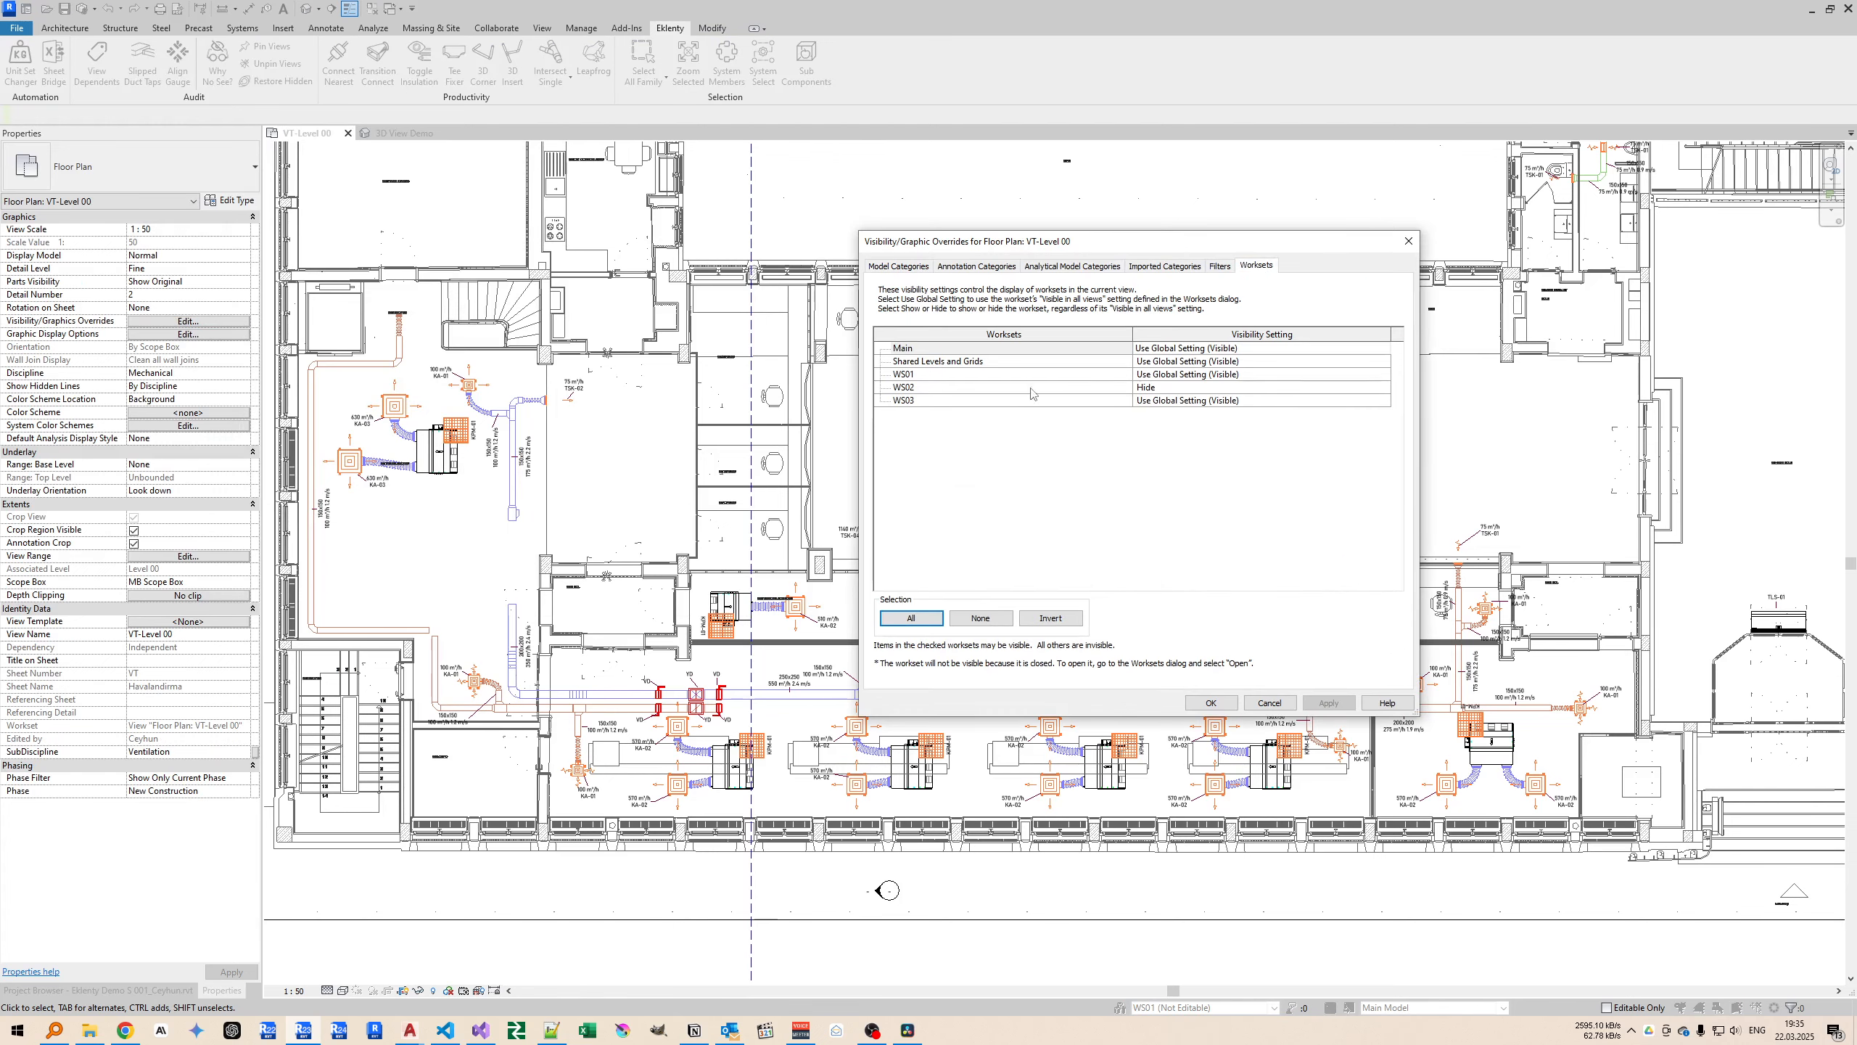
left_click(1359, 389)
left_click(1355, 393)
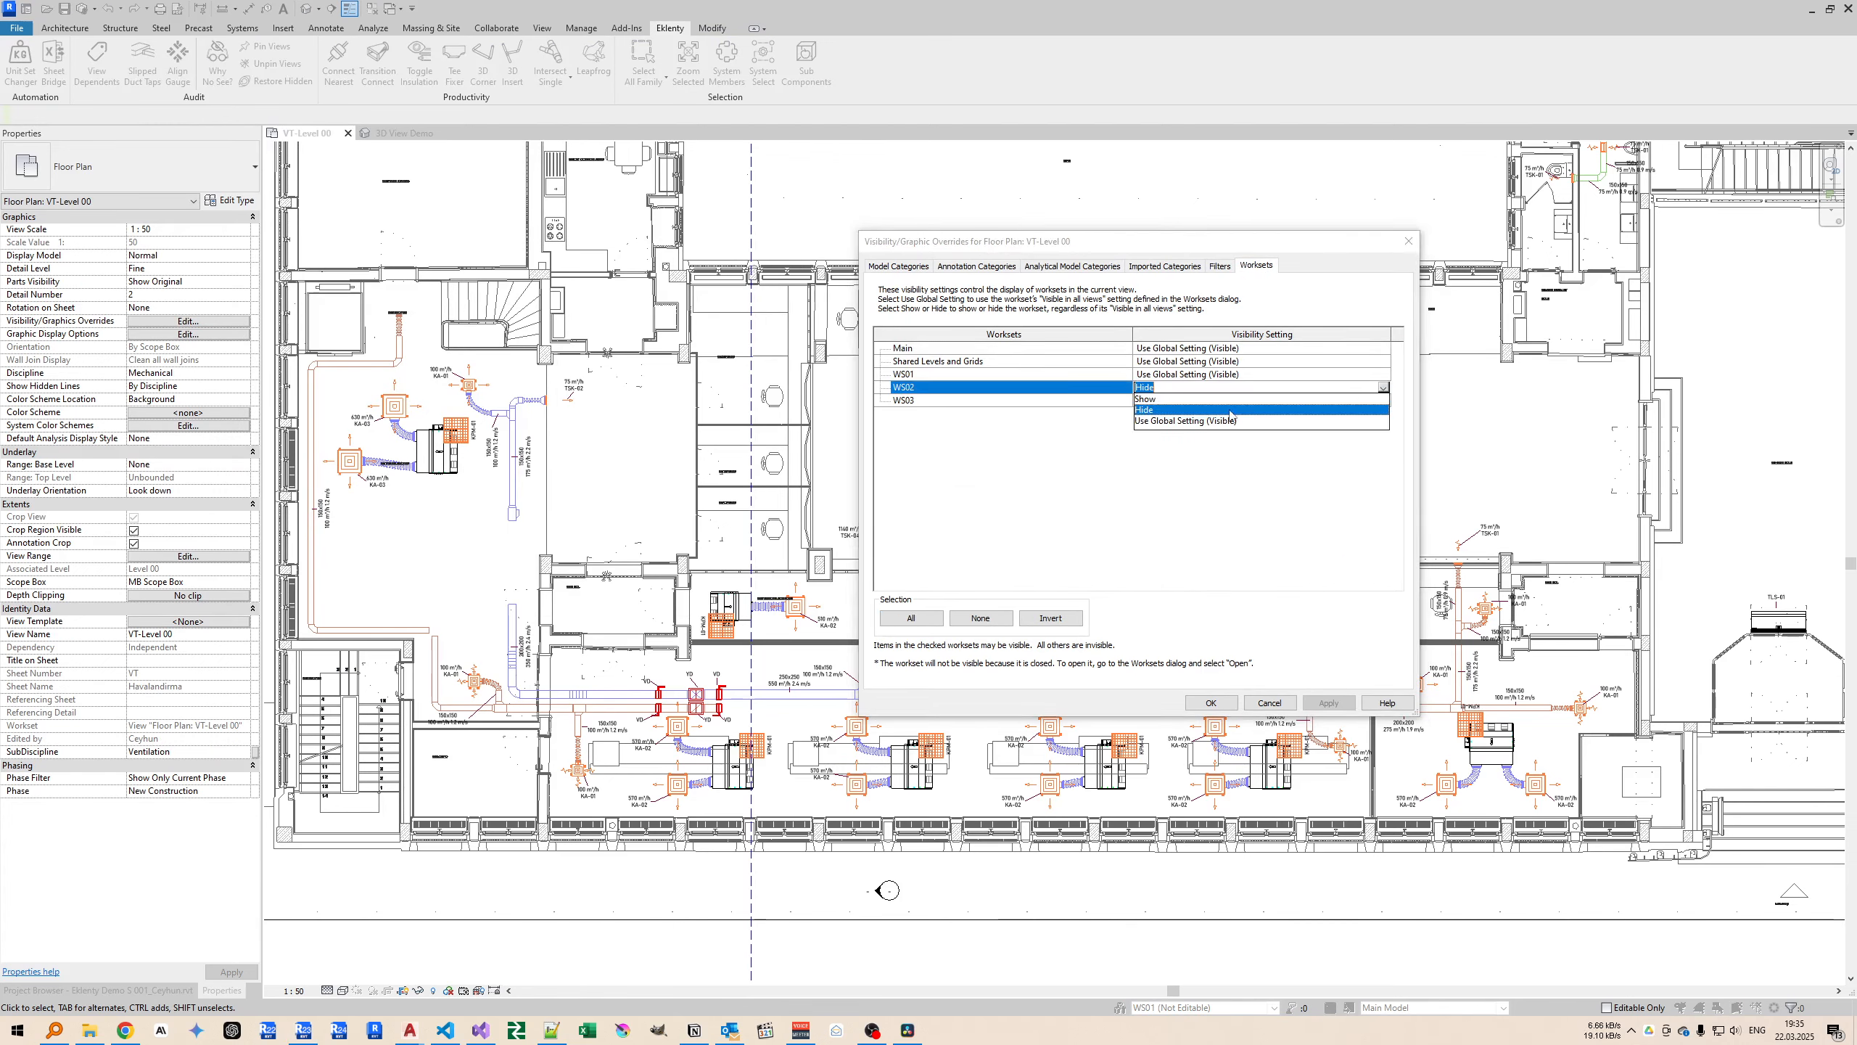
left_click(1203, 418)
left_click(1211, 703)
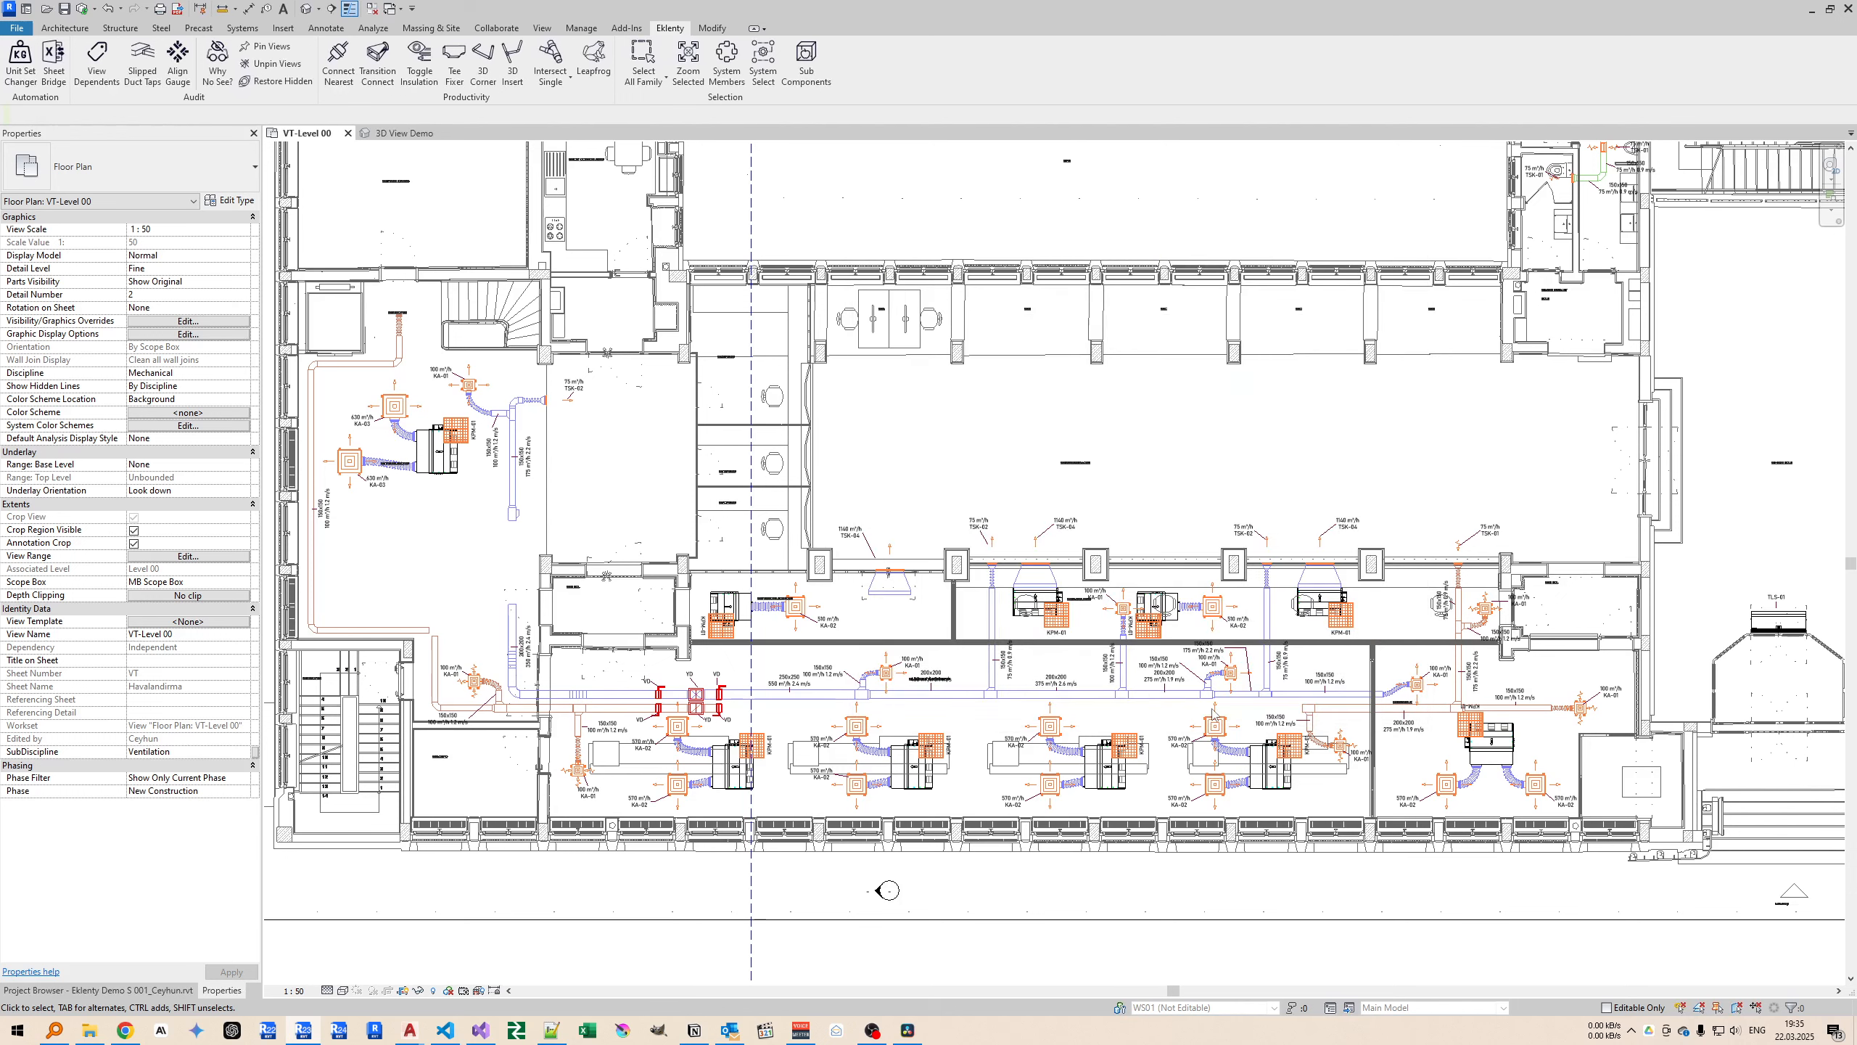
Locate the plan's beveled rectangular duct tee in the 3D view and select the CCM80V VRF unit nearest to it.
middle_click_drag(927, 440, 1025, 396)
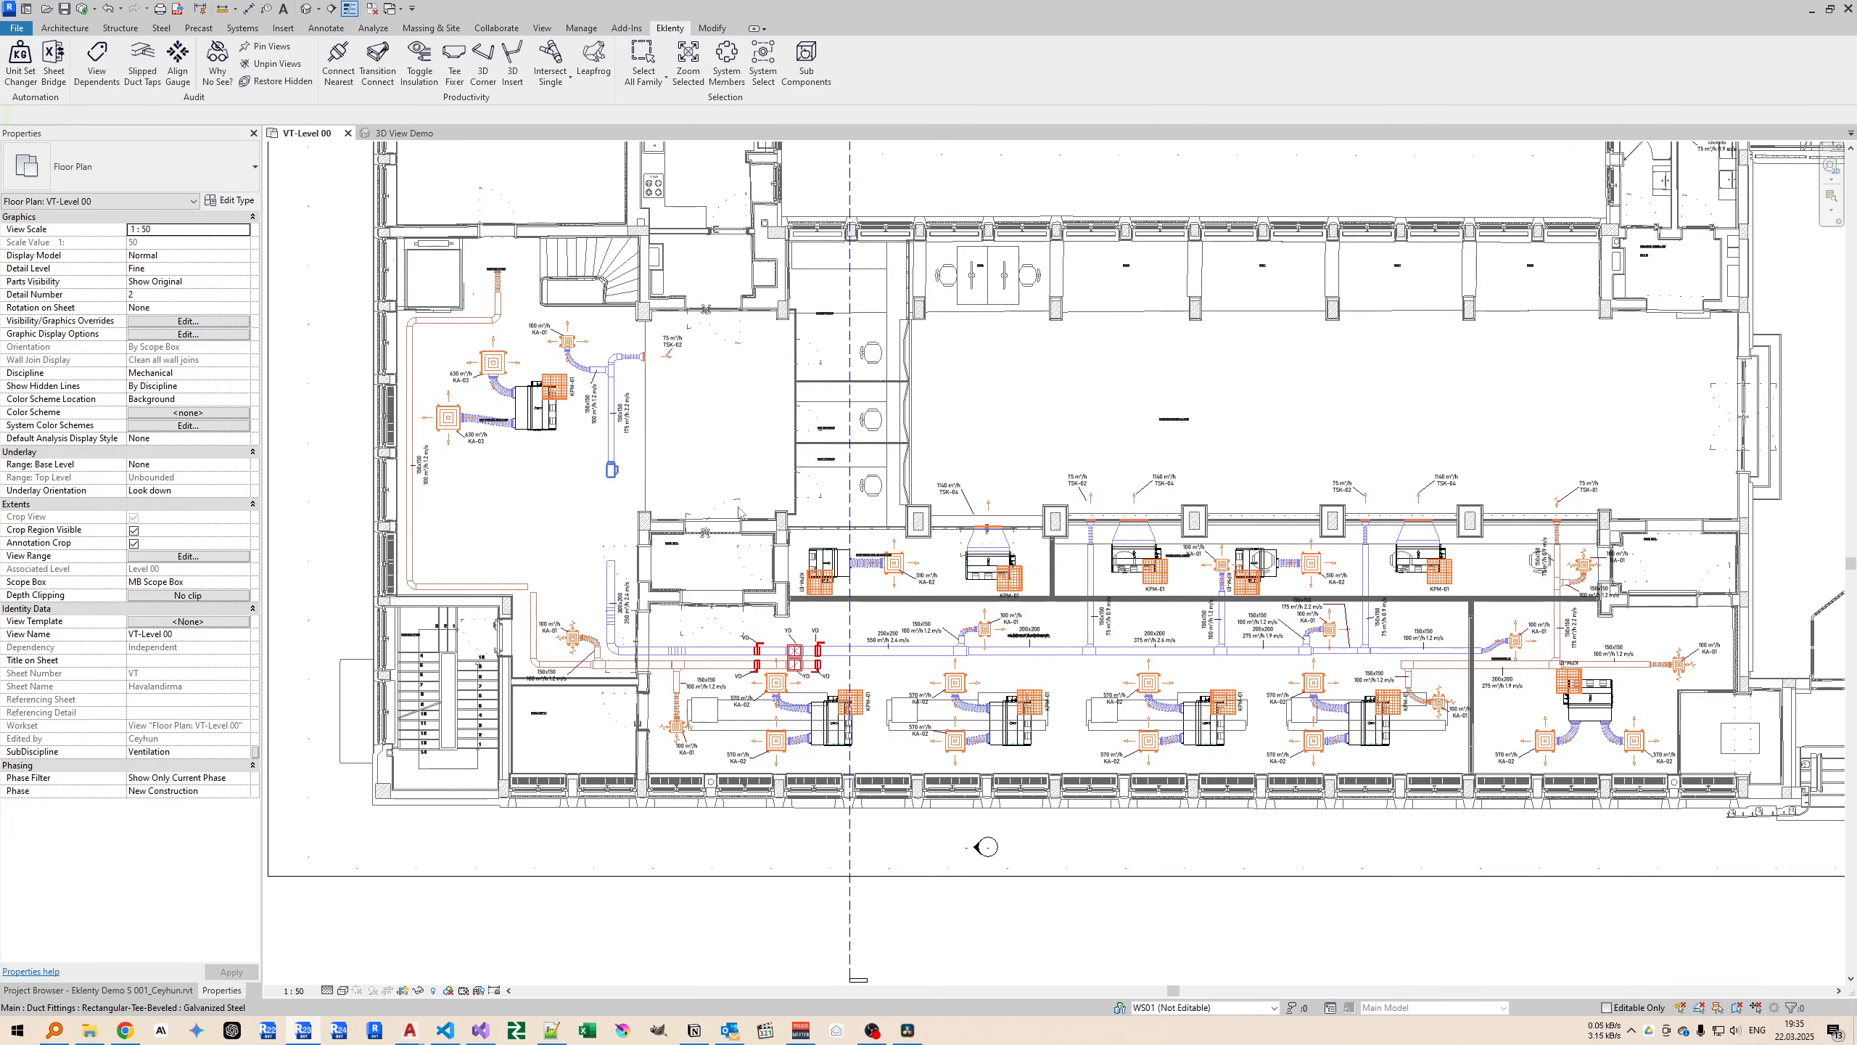
left_click(612, 471)
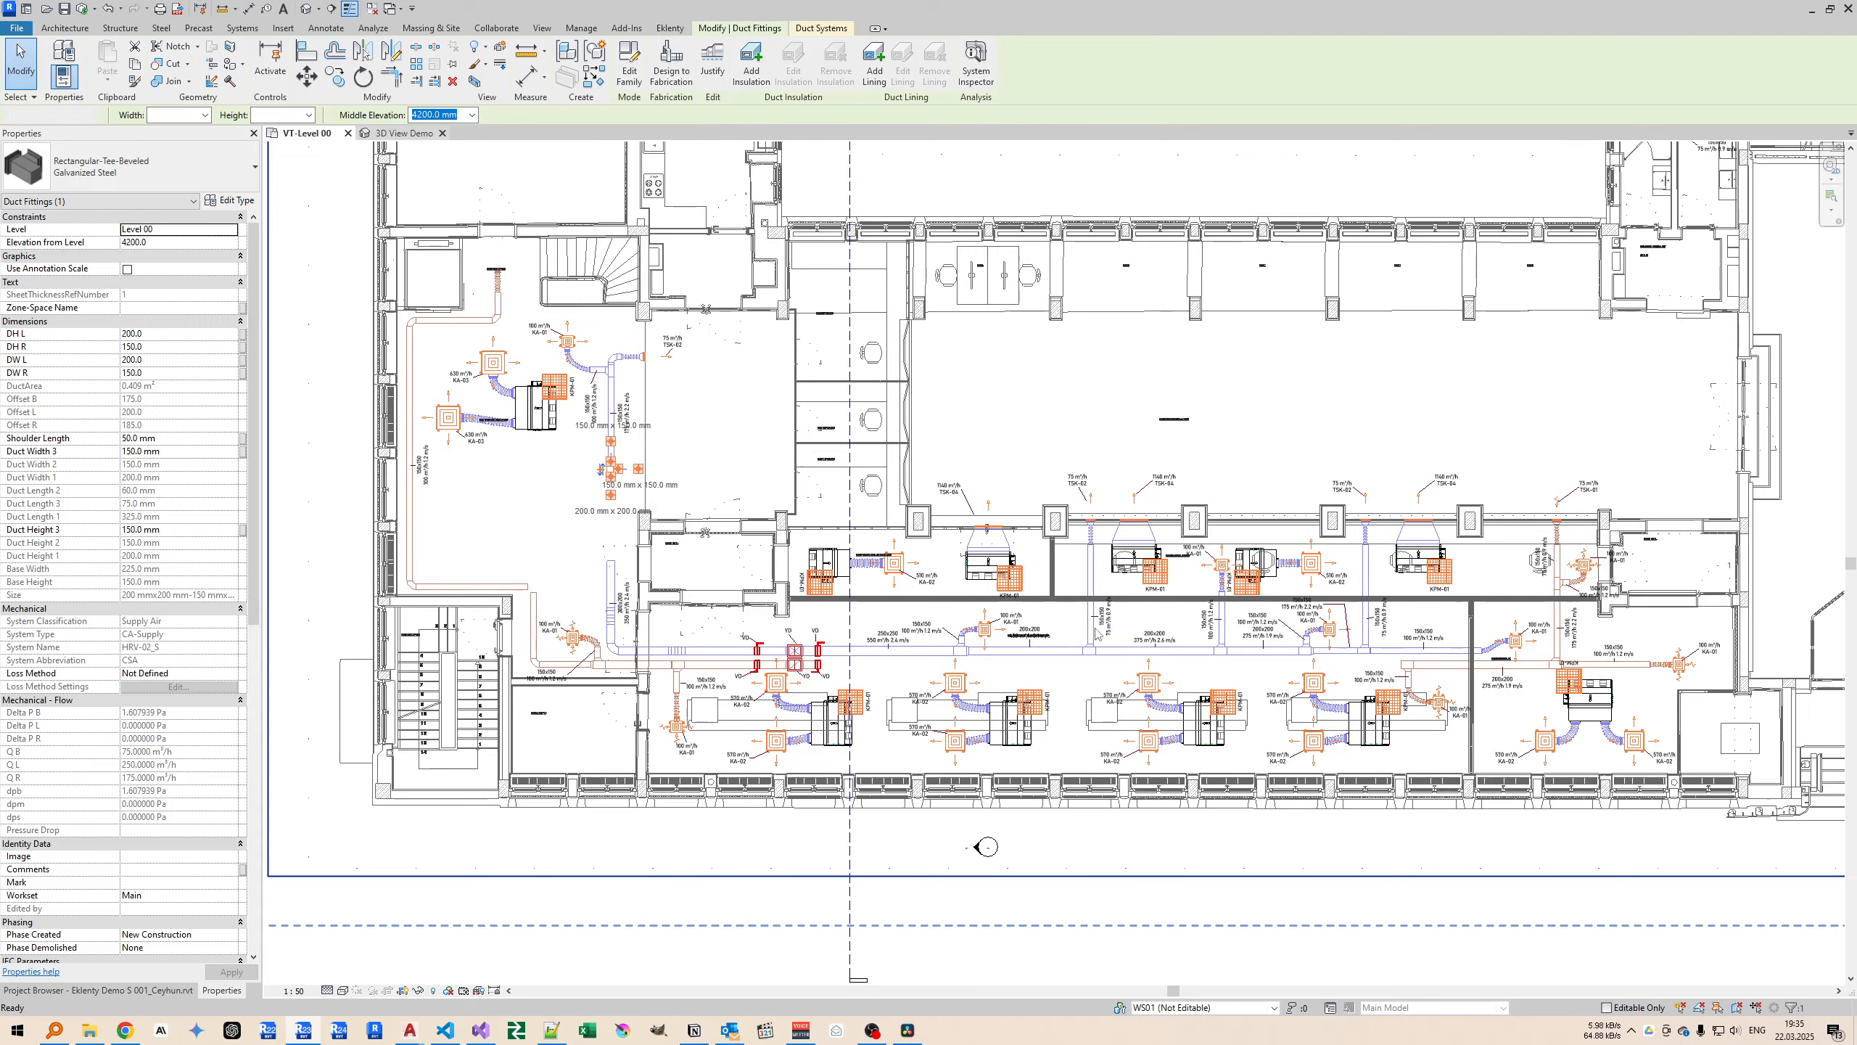
left_click(398, 133)
middle_click_drag(862, 483, 911, 512, "shift")
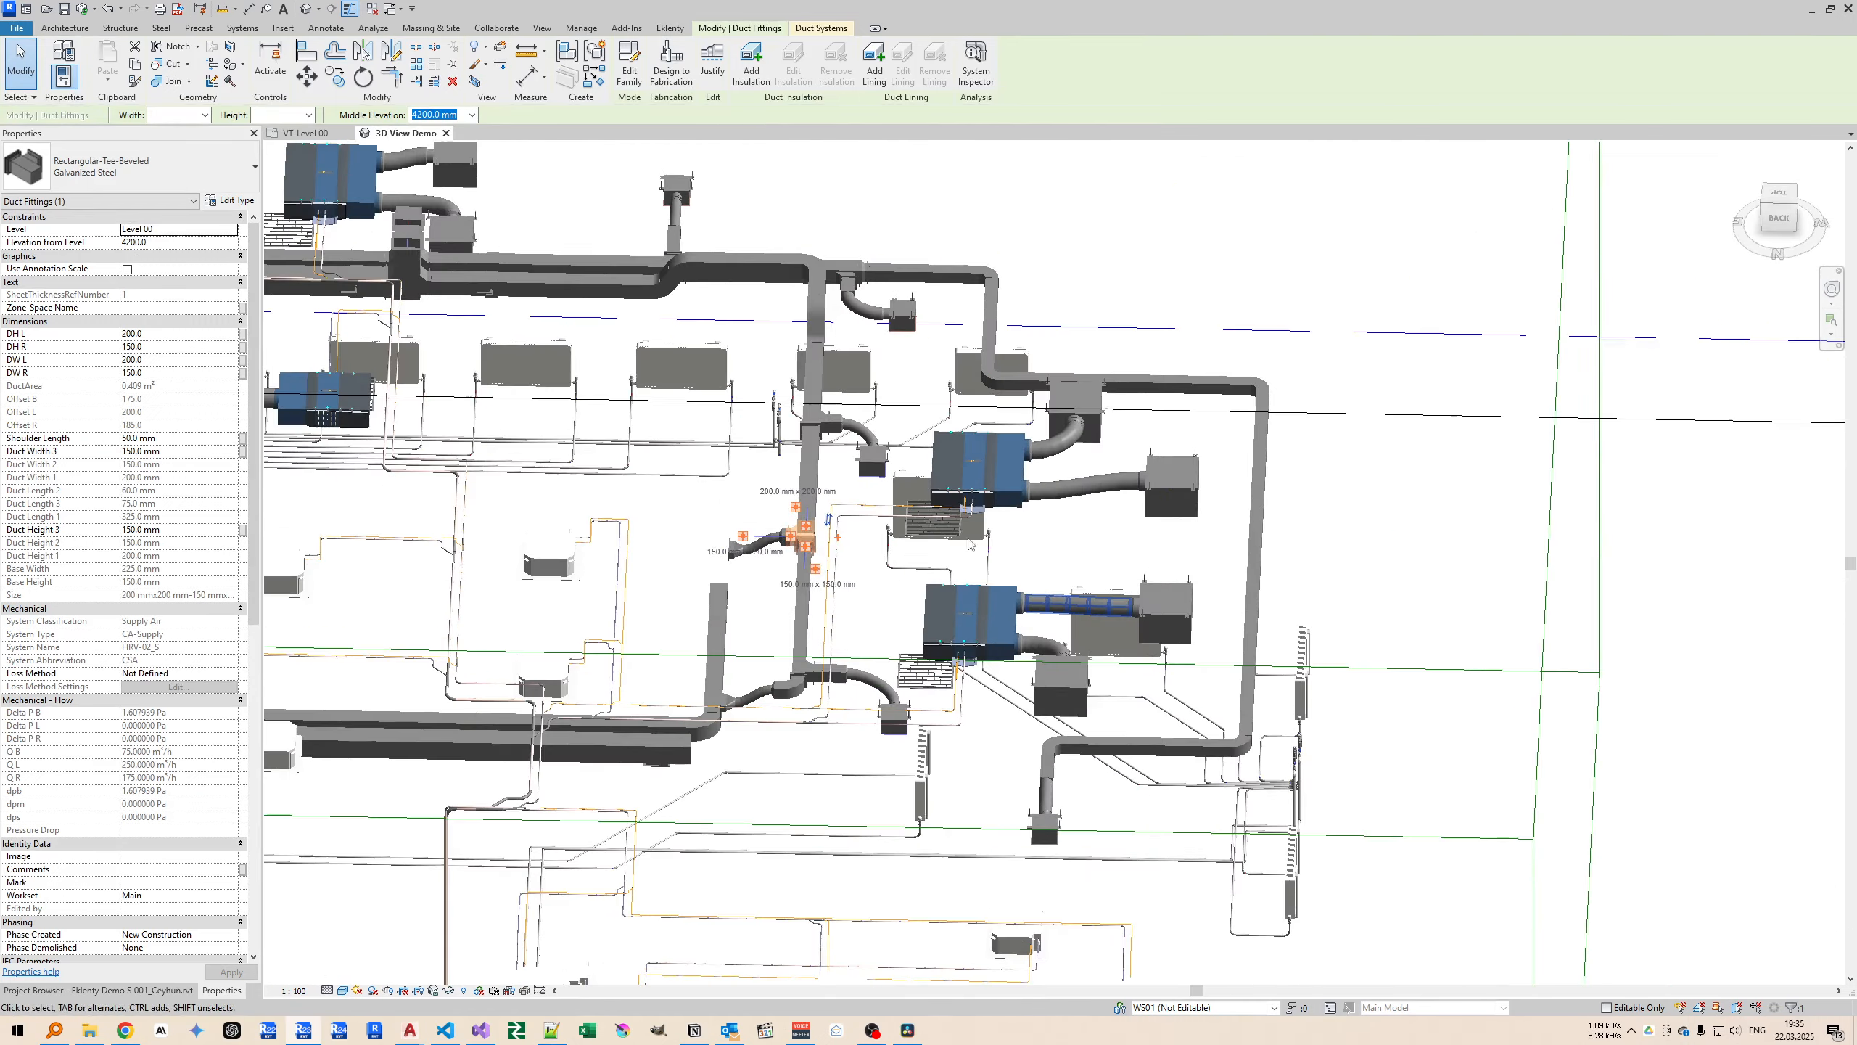
key("Escape")
left_click(967, 469)
Run Why No See? on the selected CCM80V VRF unit in the VT-Level 00 plan and read the reported reason.
left_click(306, 134)
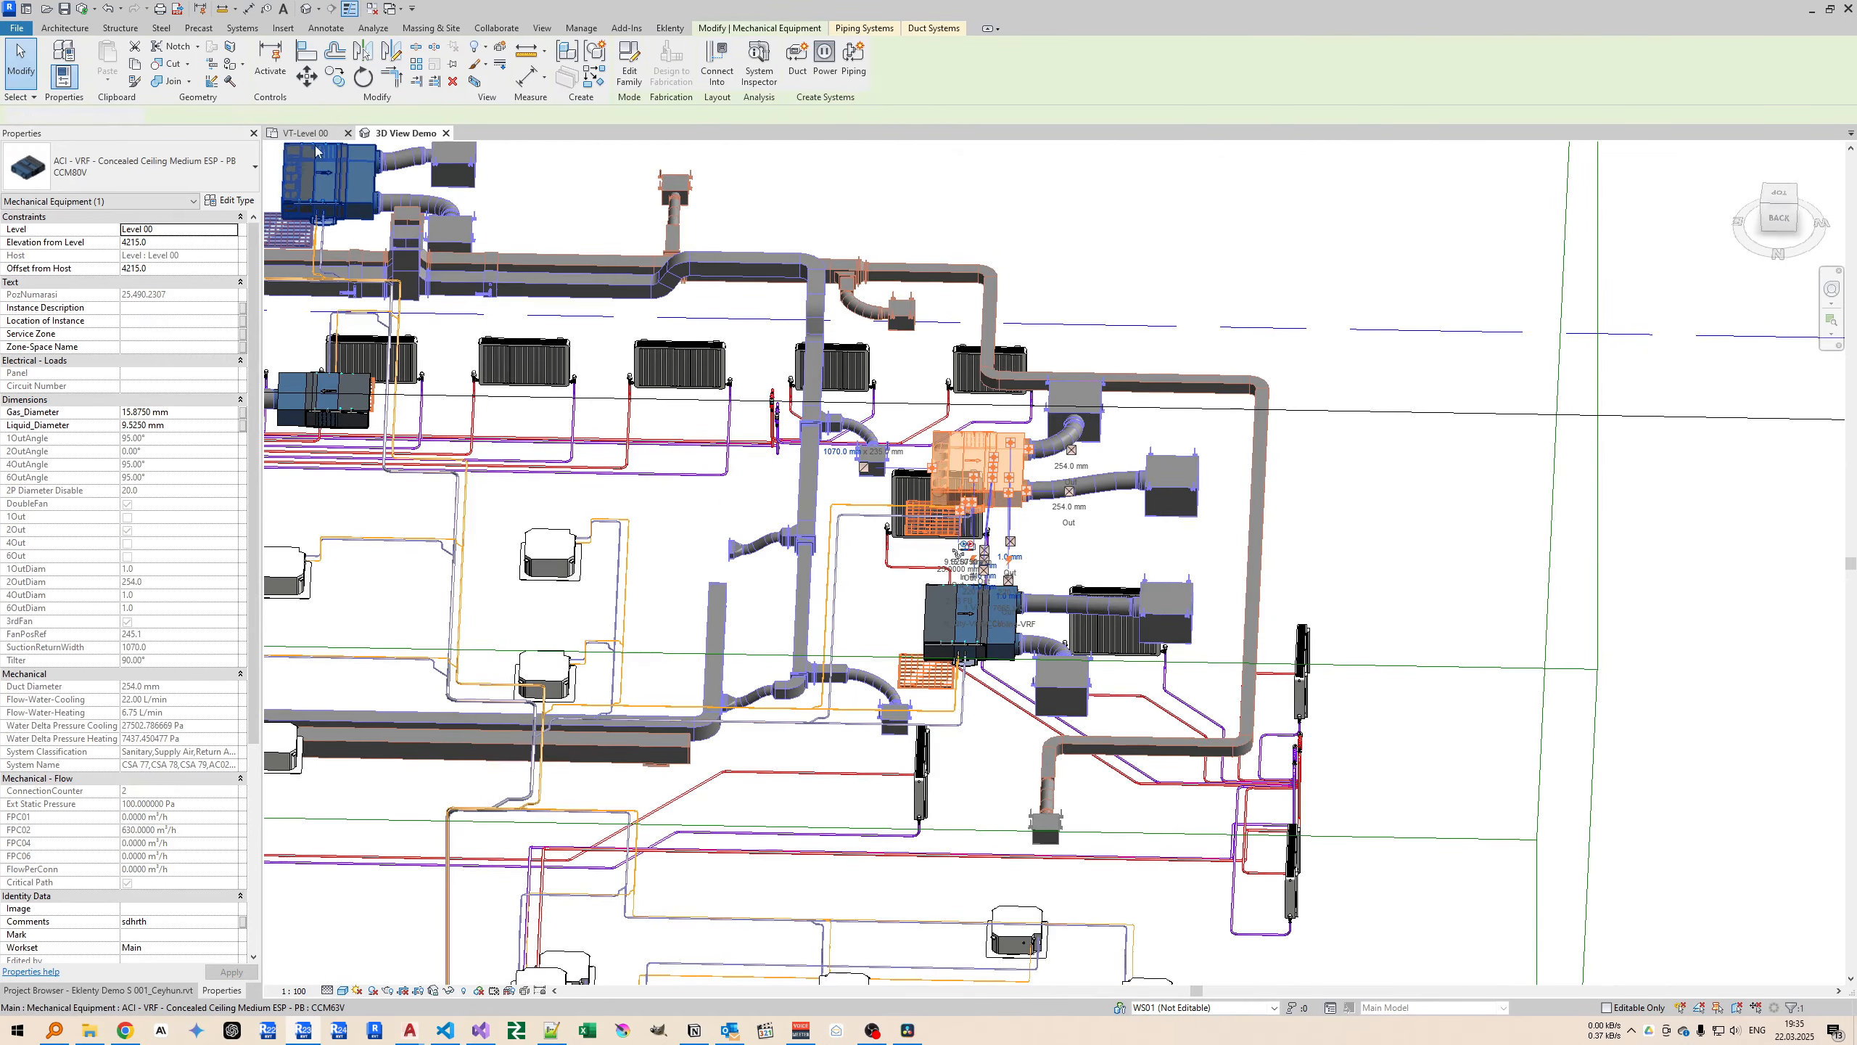
middle_click_drag(788, 452, 809, 409)
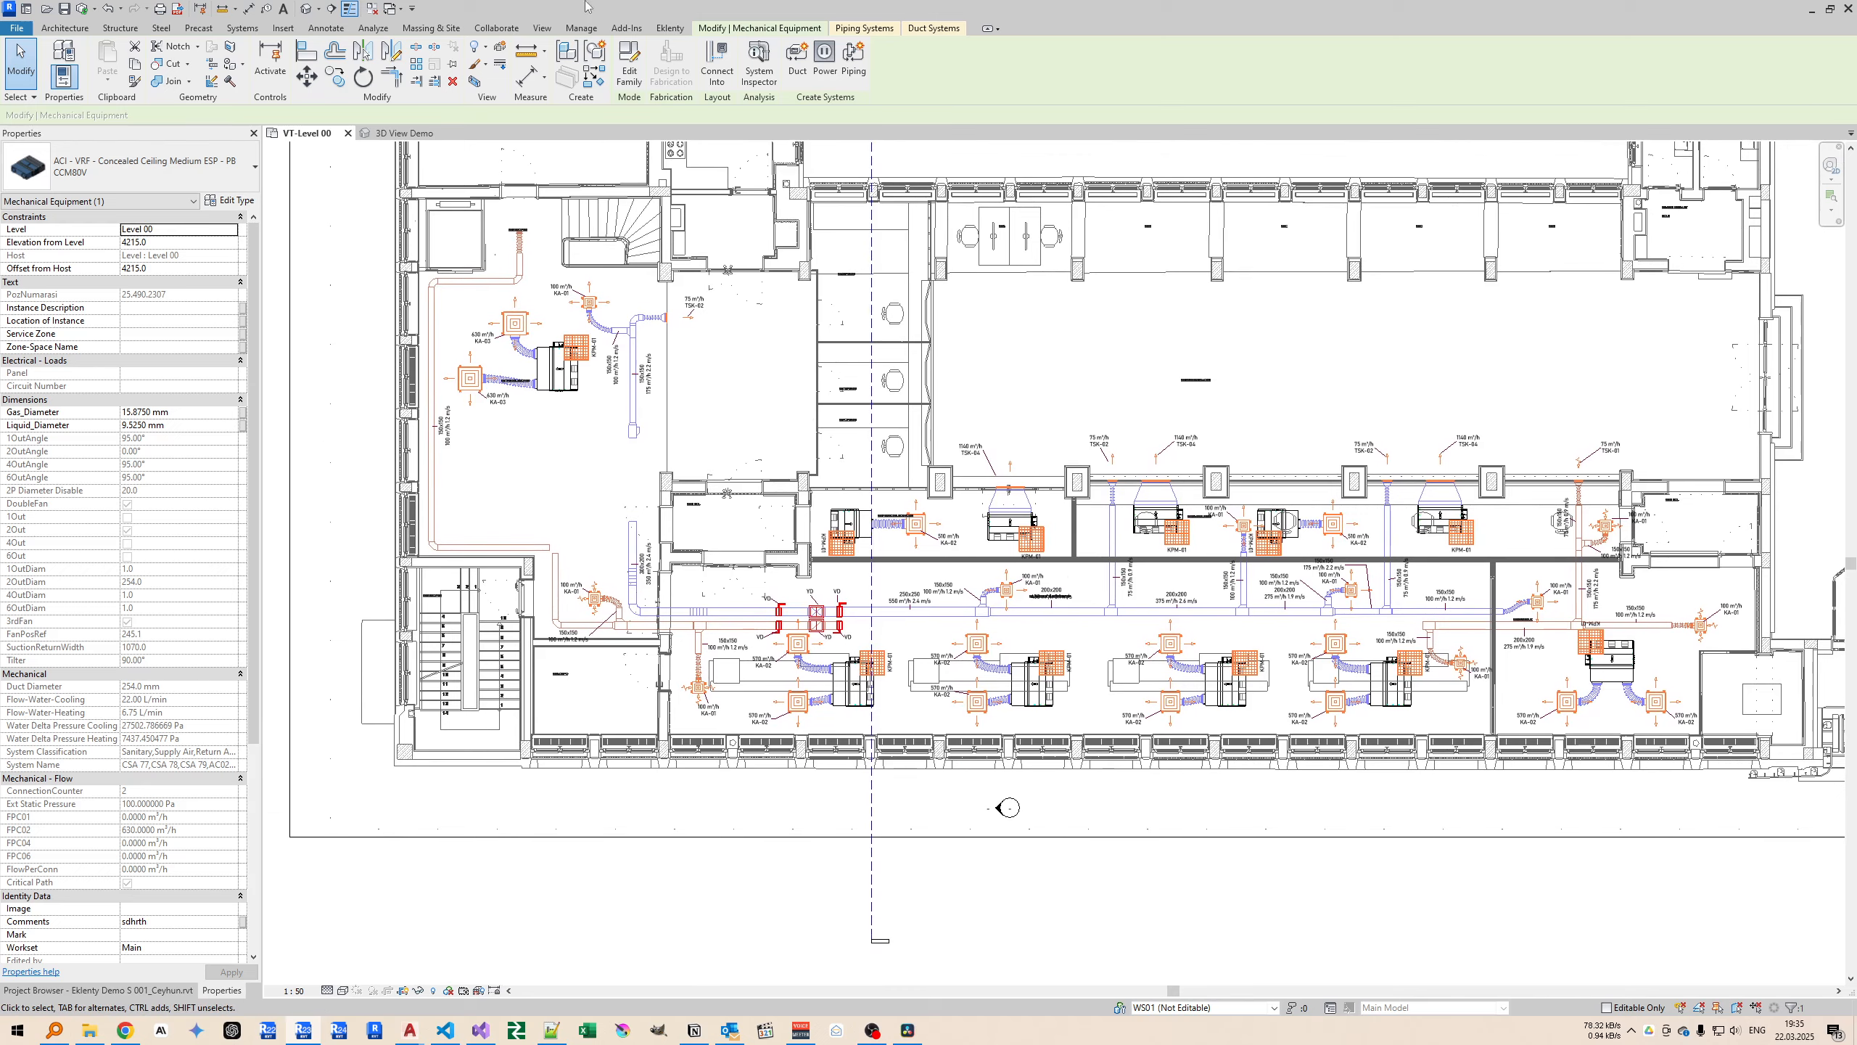
left_click(666, 27)
left_click(218, 62)
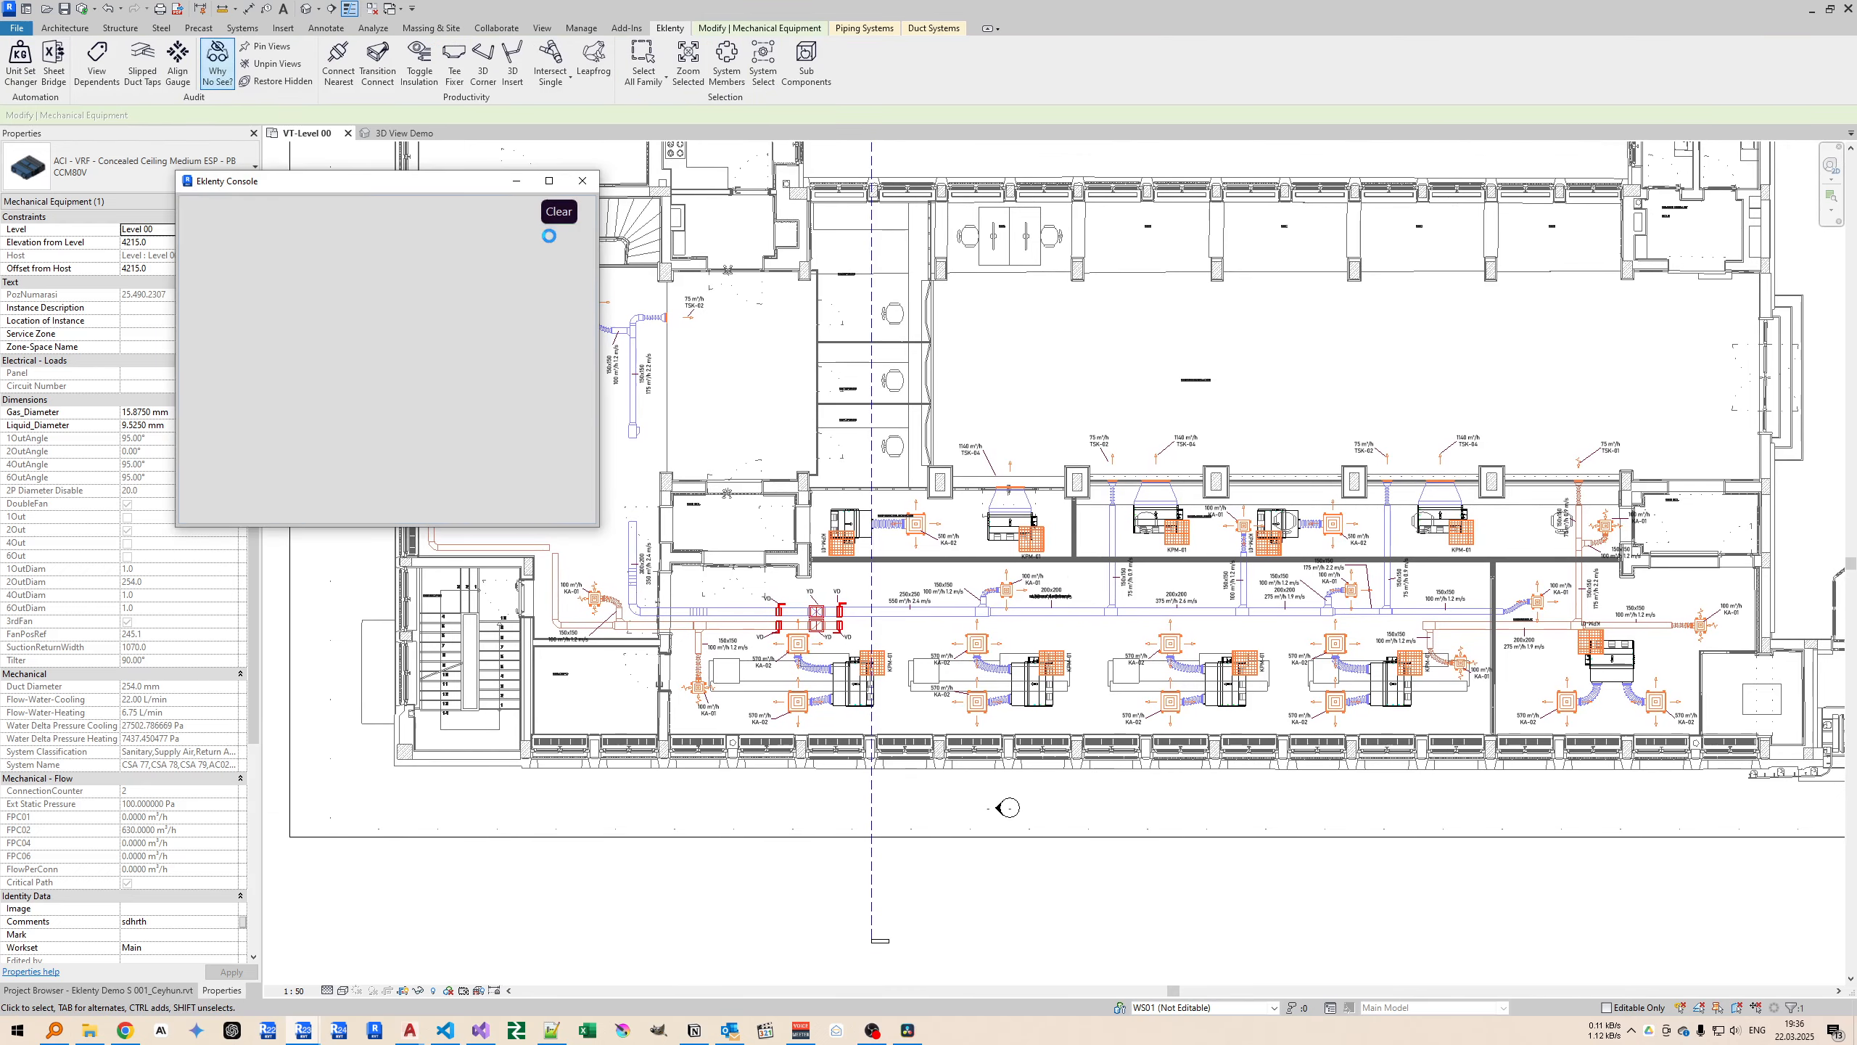
left_click_drag(313, 176, 575, 242)
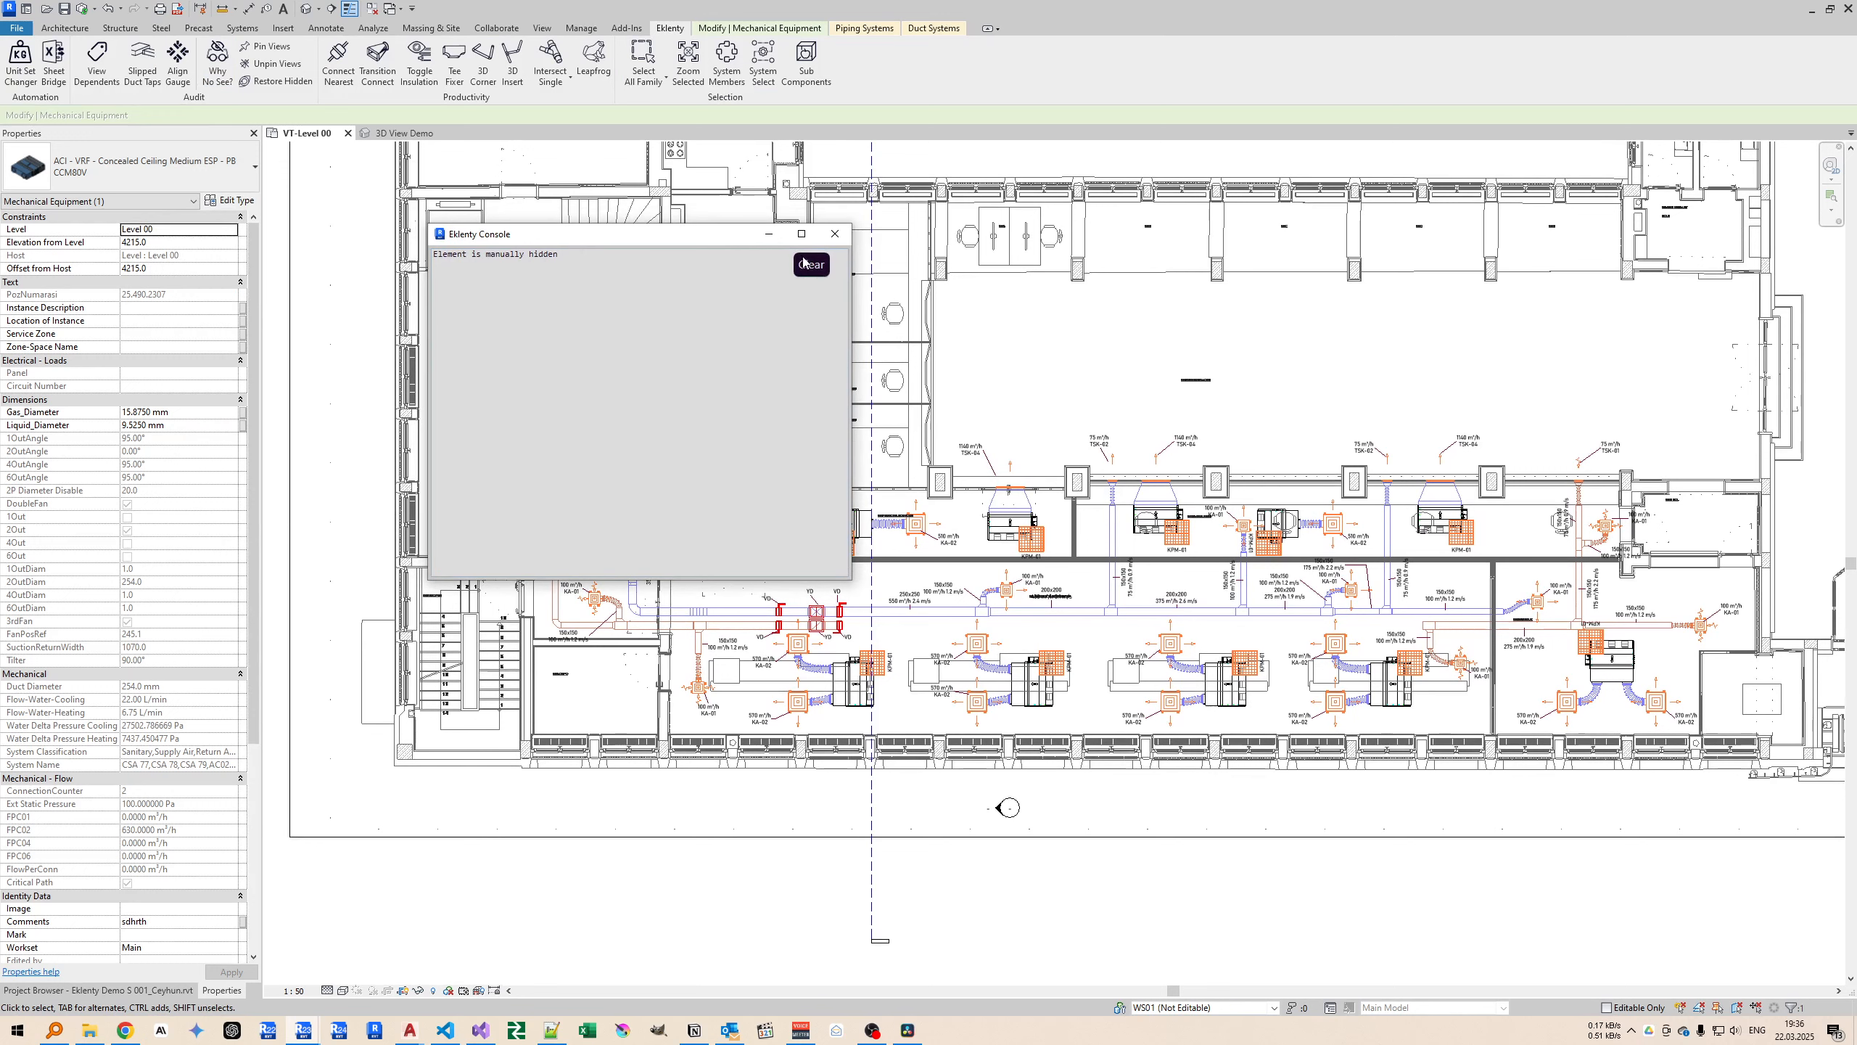
left_click(789, 202)
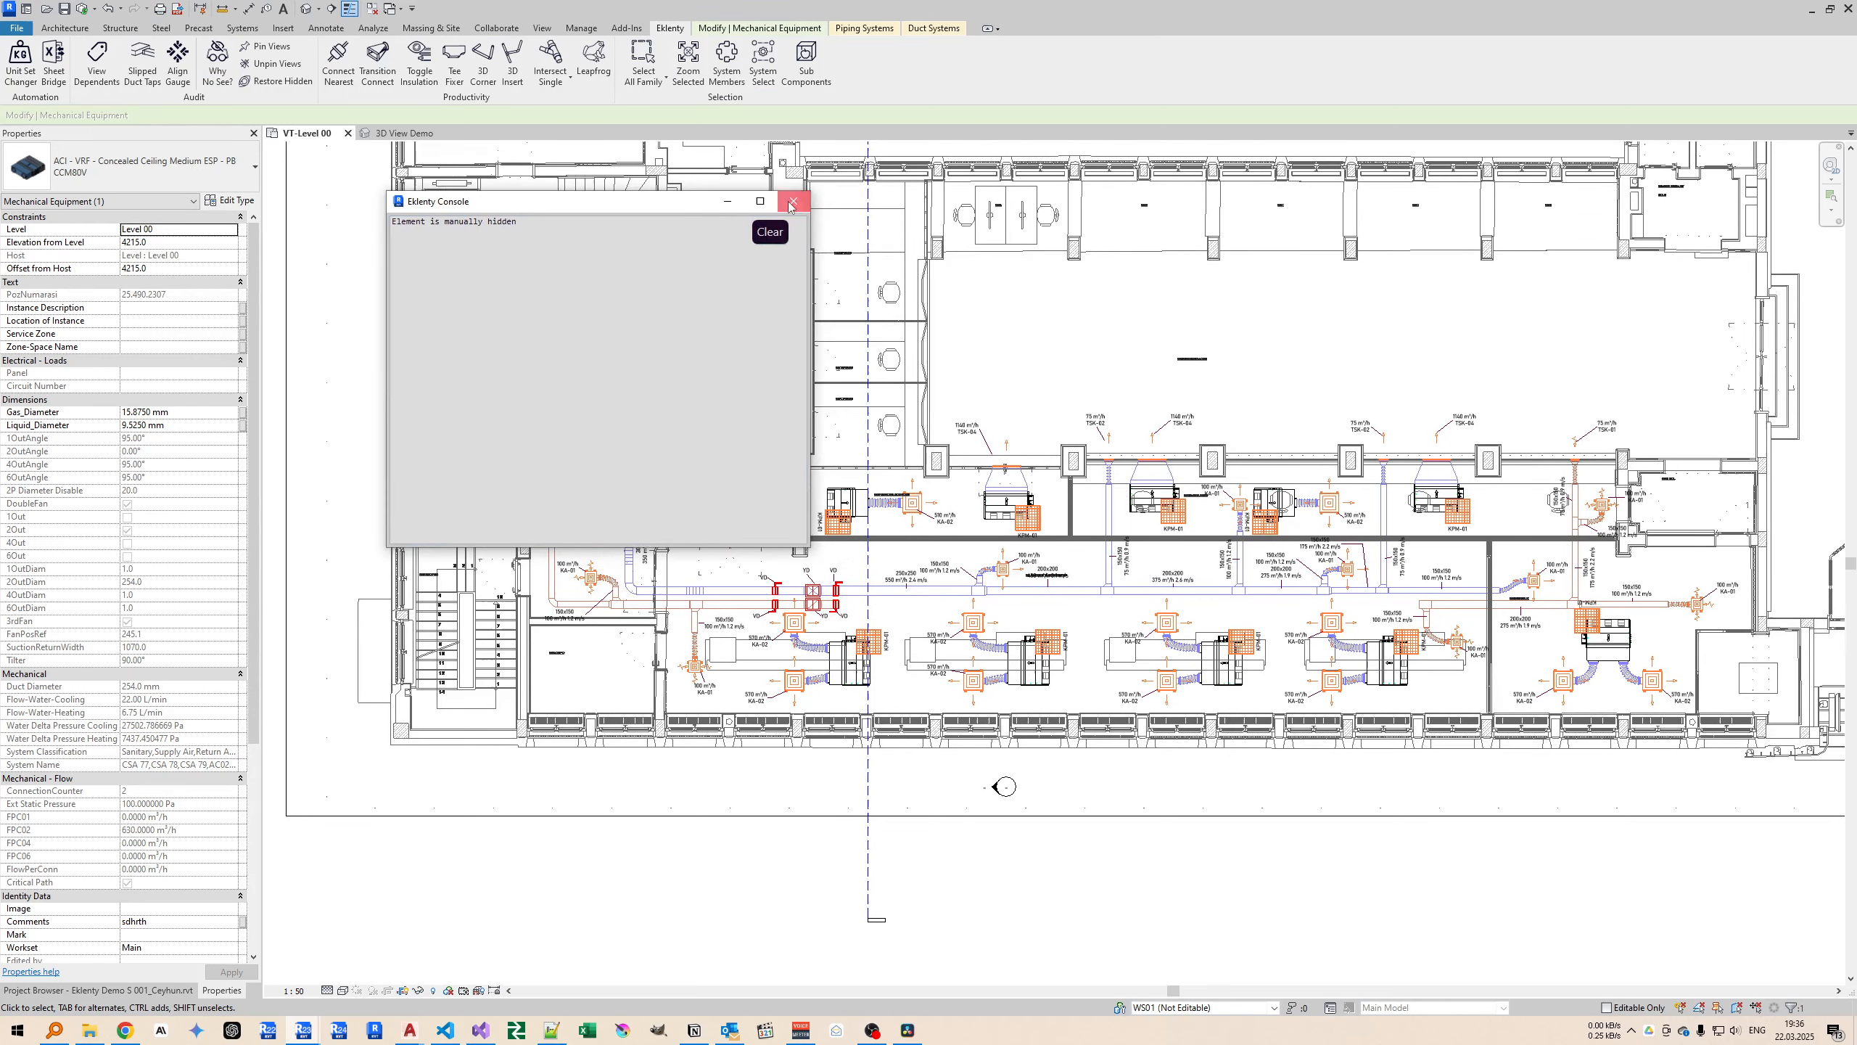
Select the 500x500 square discharge diffuser in the plan and look at its Hide in View options.
left_click(999, 360)
left_click(923, 505)
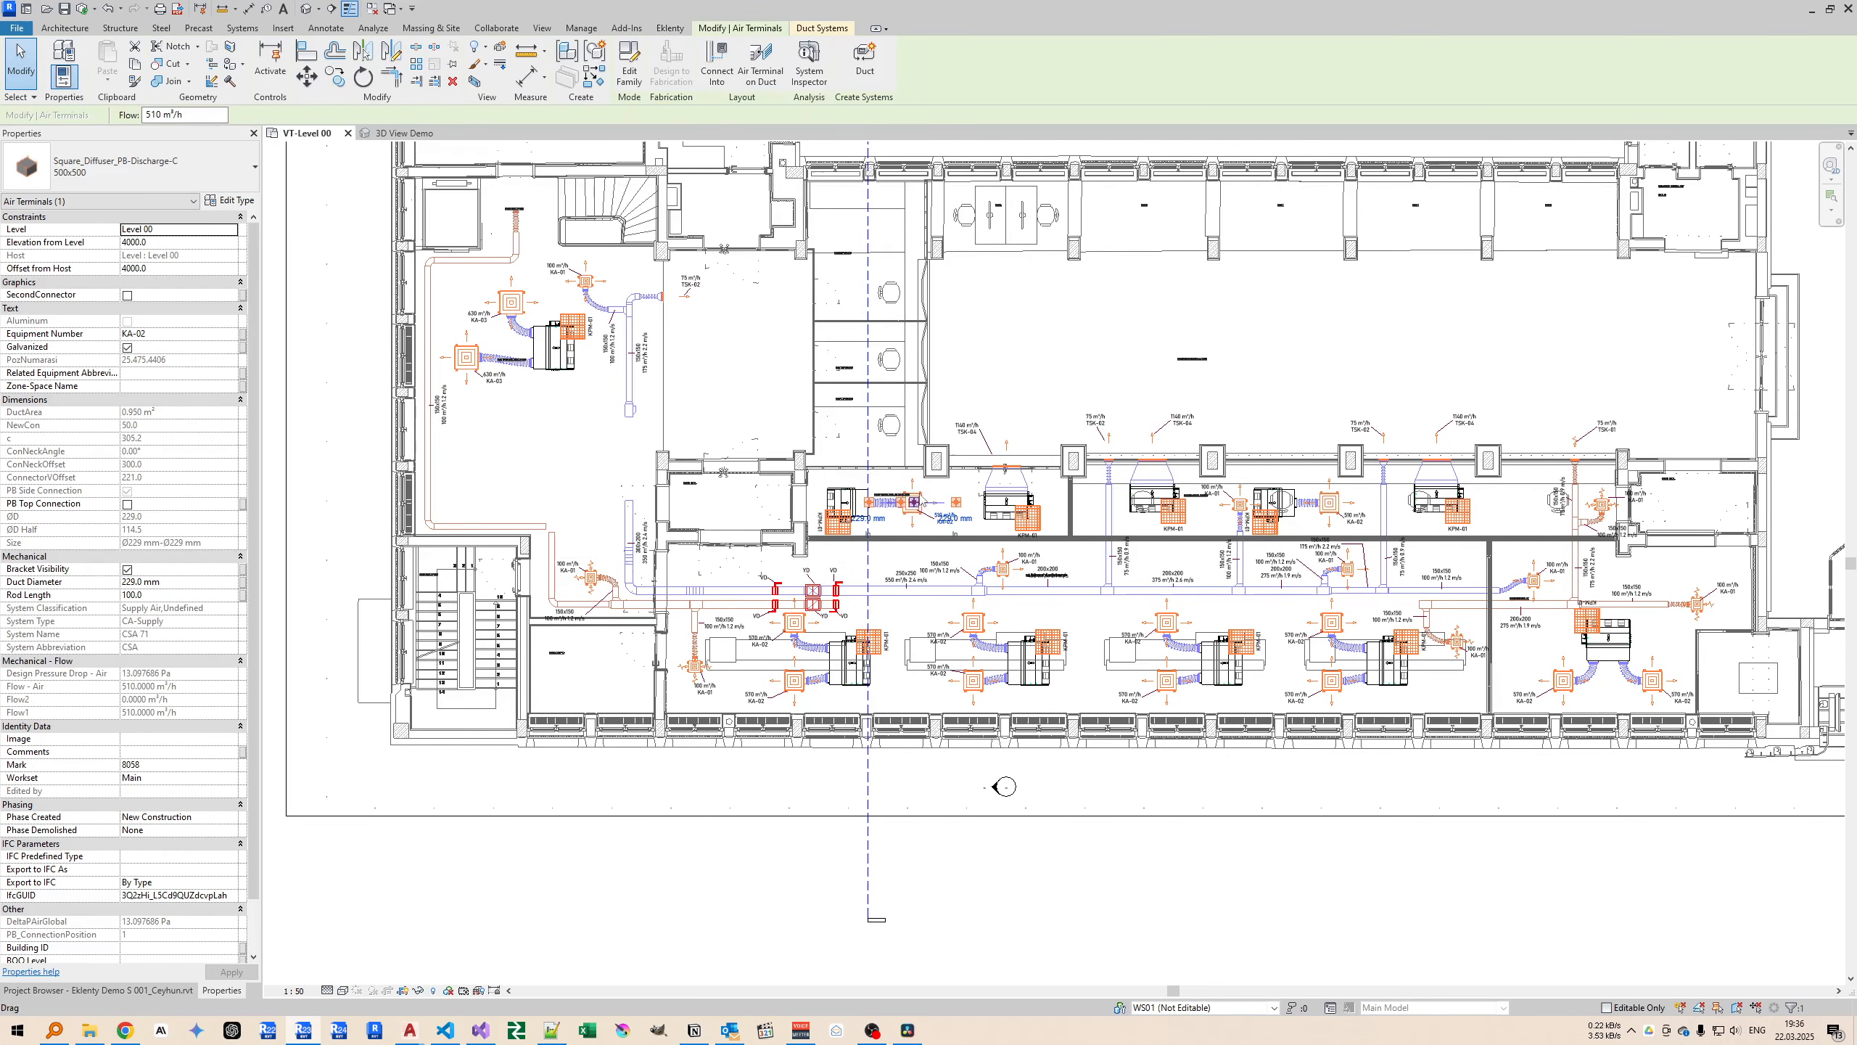
right_click(918, 492)
mouse_move(1044, 563)
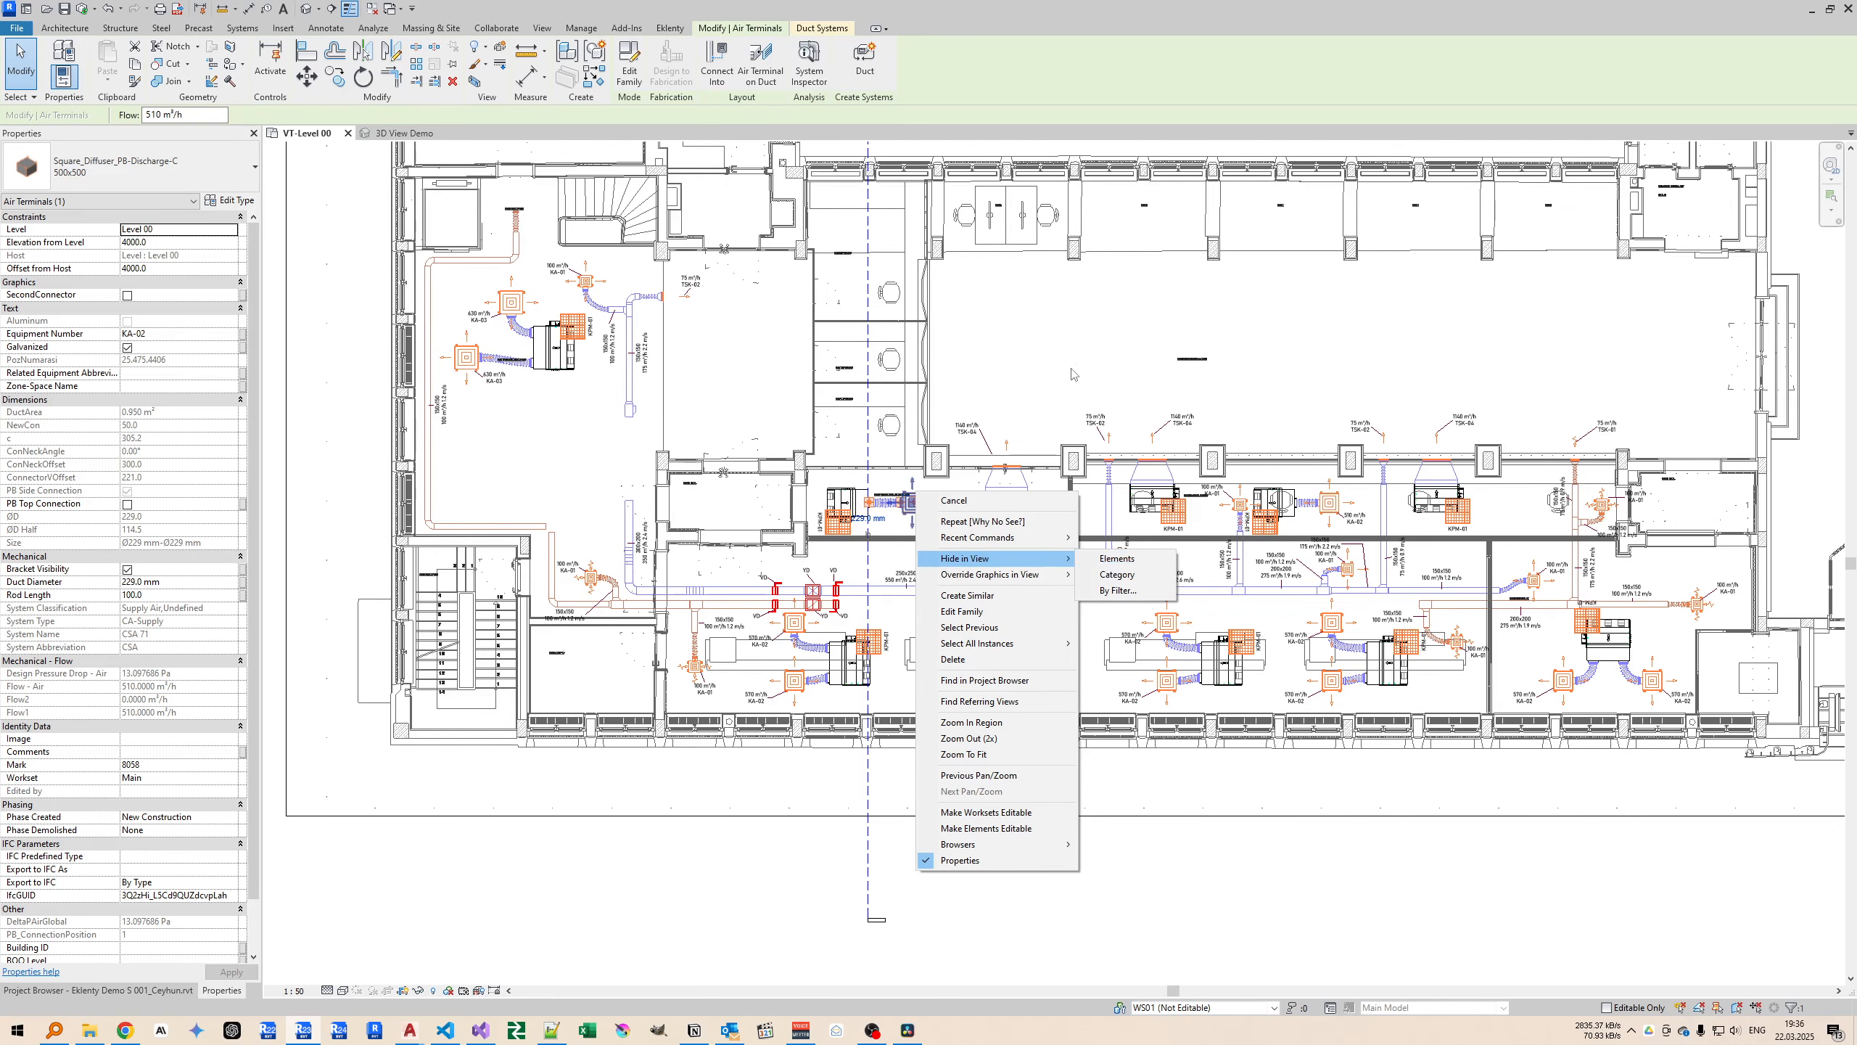
left_click(1116, 560)
middle_click_drag(706, 371, 739, 423)
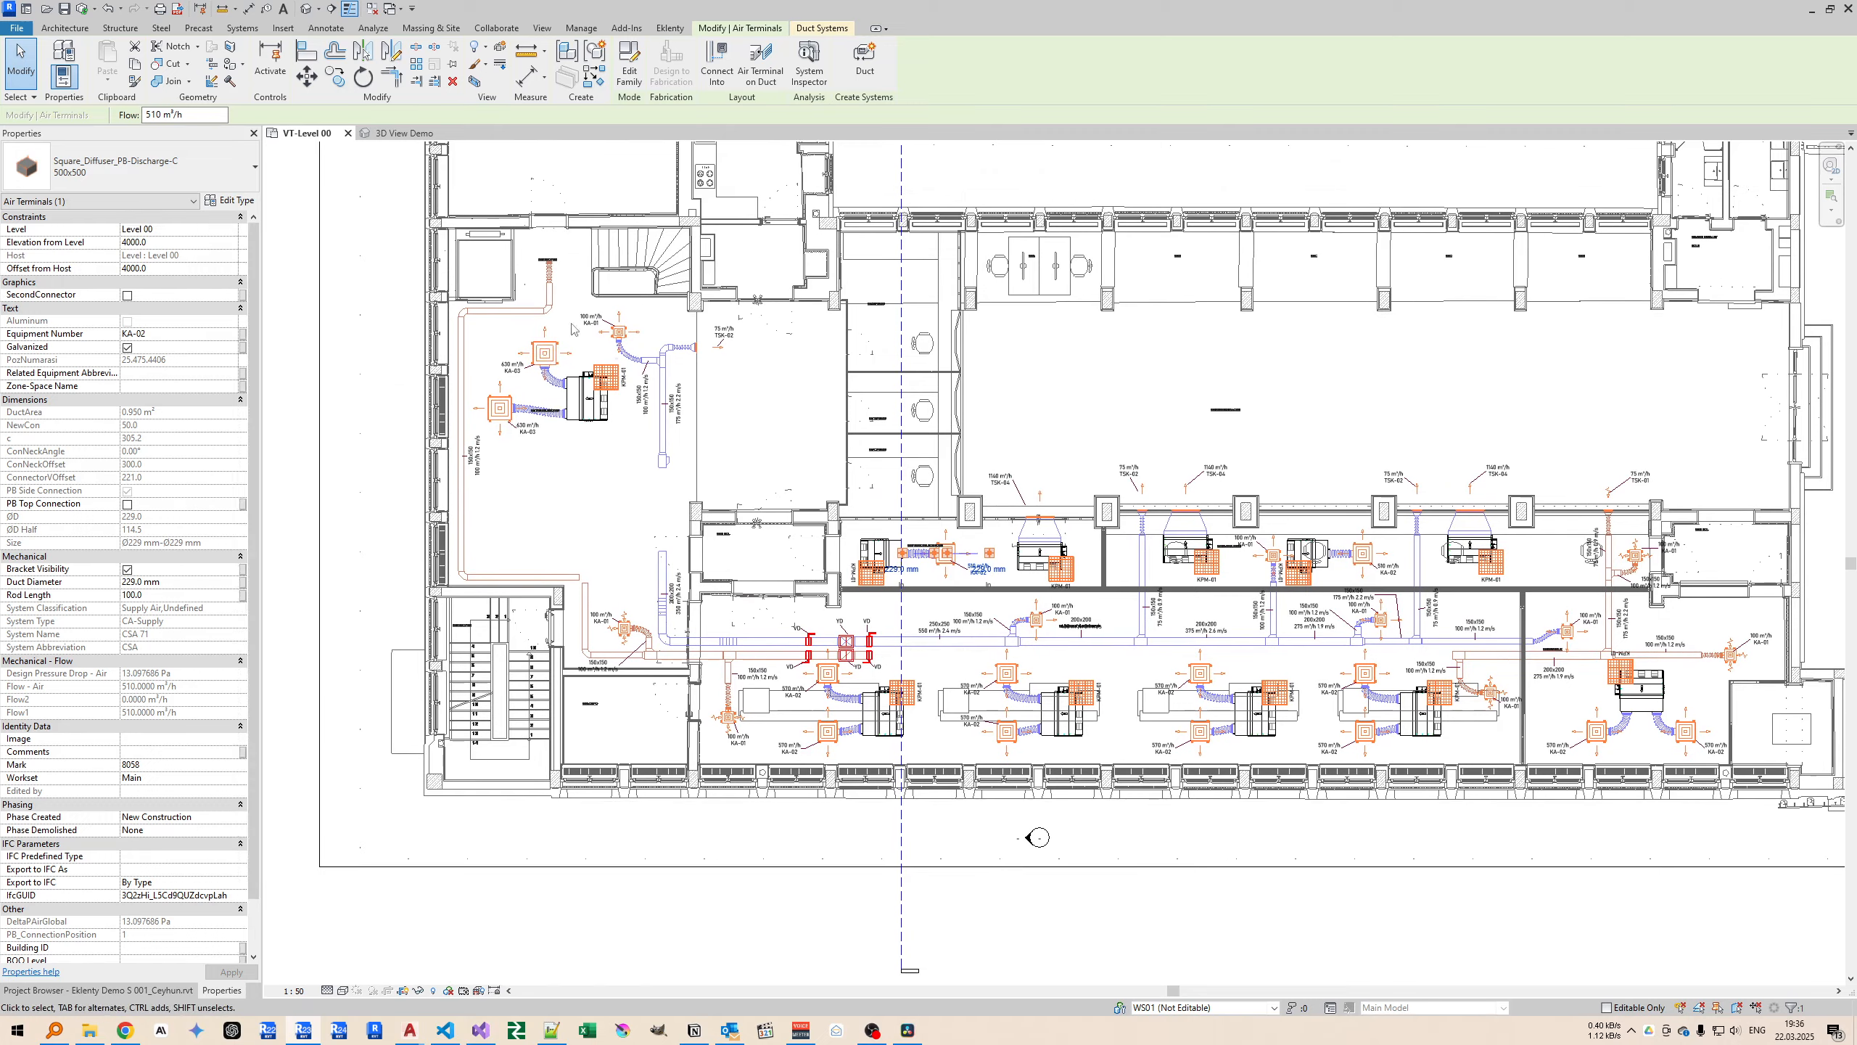
Move the 600x600 square discharge diffuser near the staircase out of the building, beyond the plan's crop boundary.
left_click(546, 356)
middle_click_drag(573, 375, 714, 484)
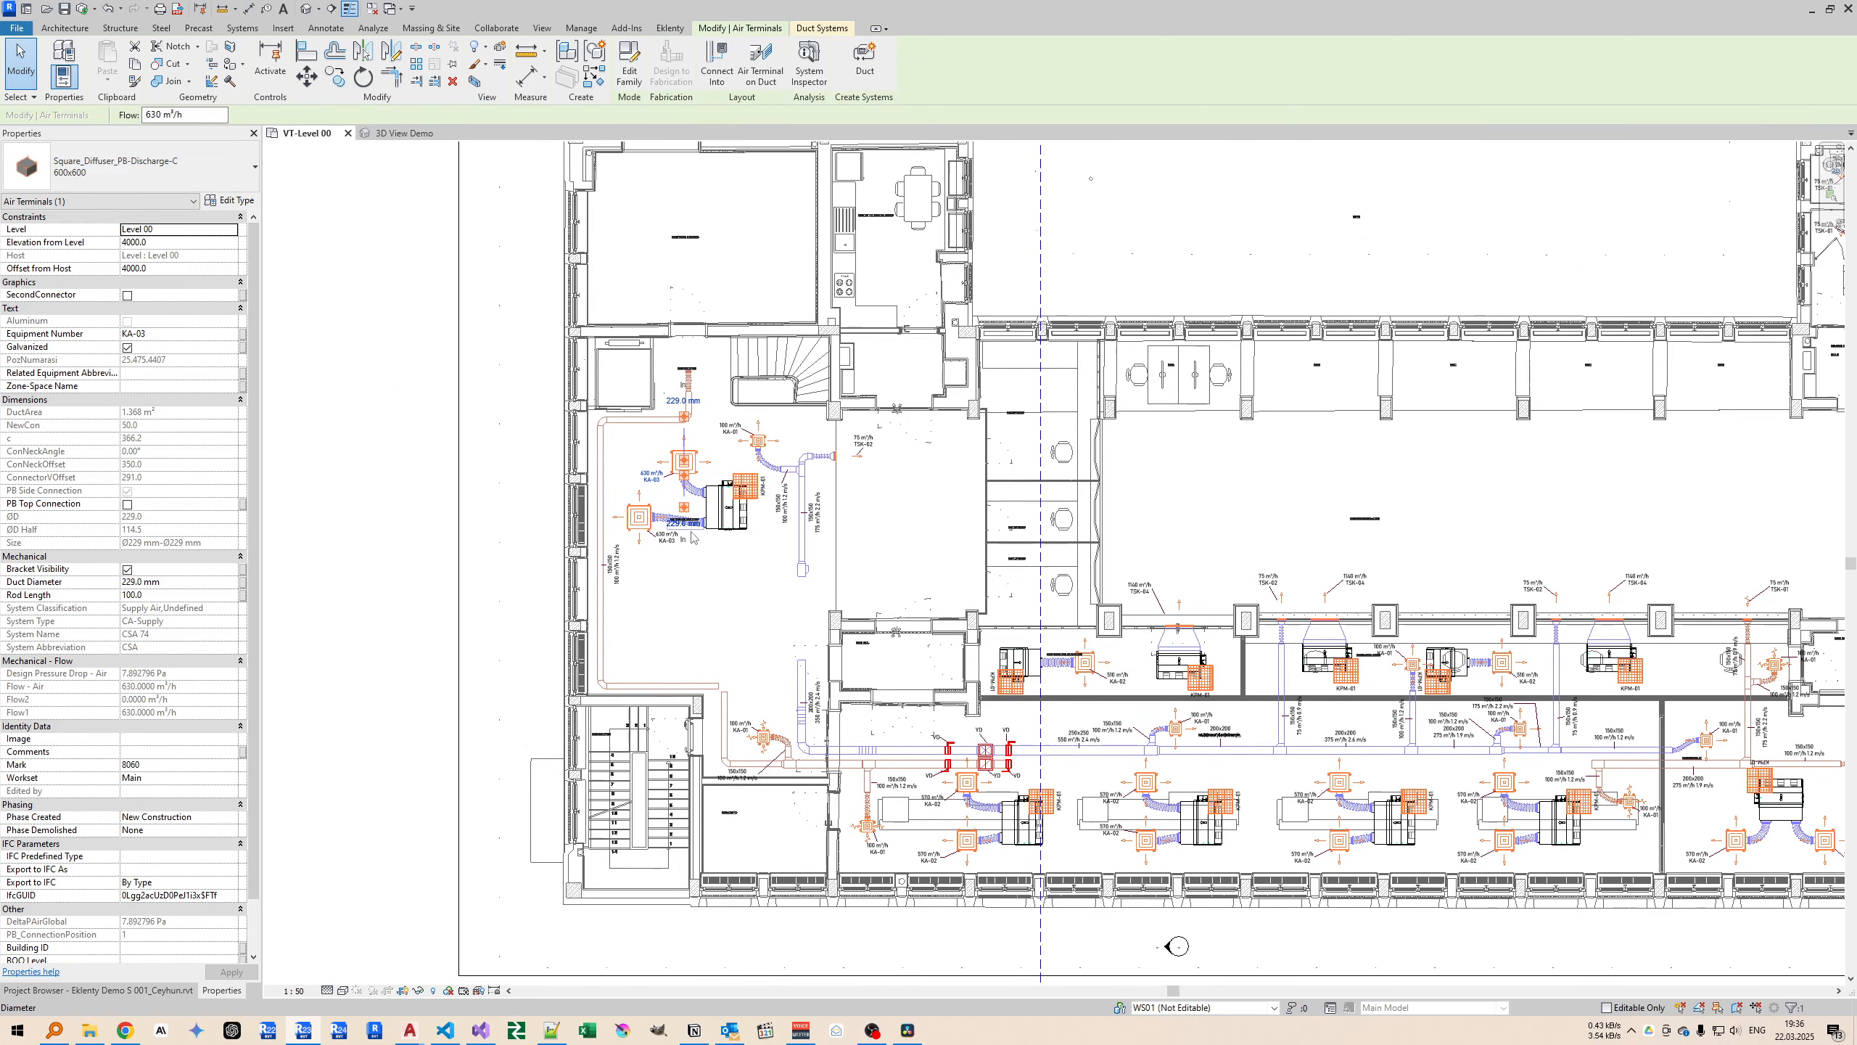
middle_click_drag(702, 514, 772, 553)
left_click(786, 613)
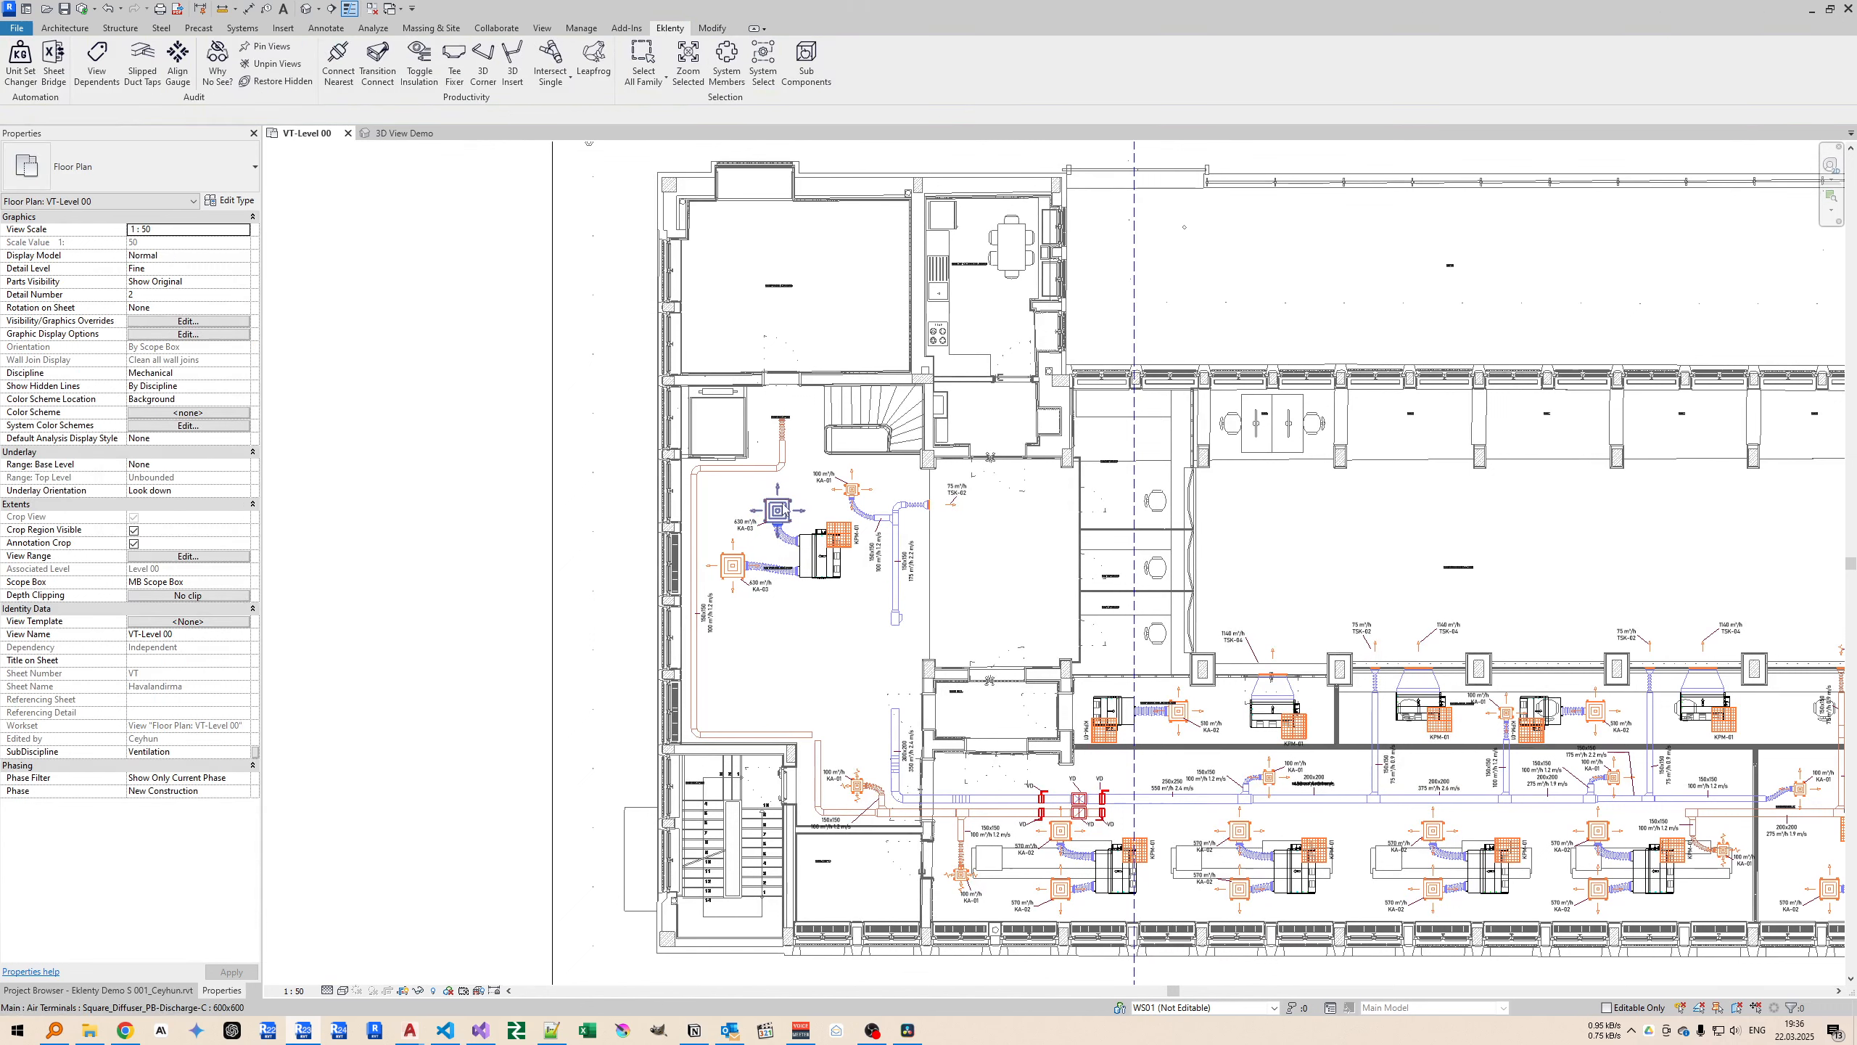
left_click(777, 510)
key("m")
key("v")
left_click(749, 543)
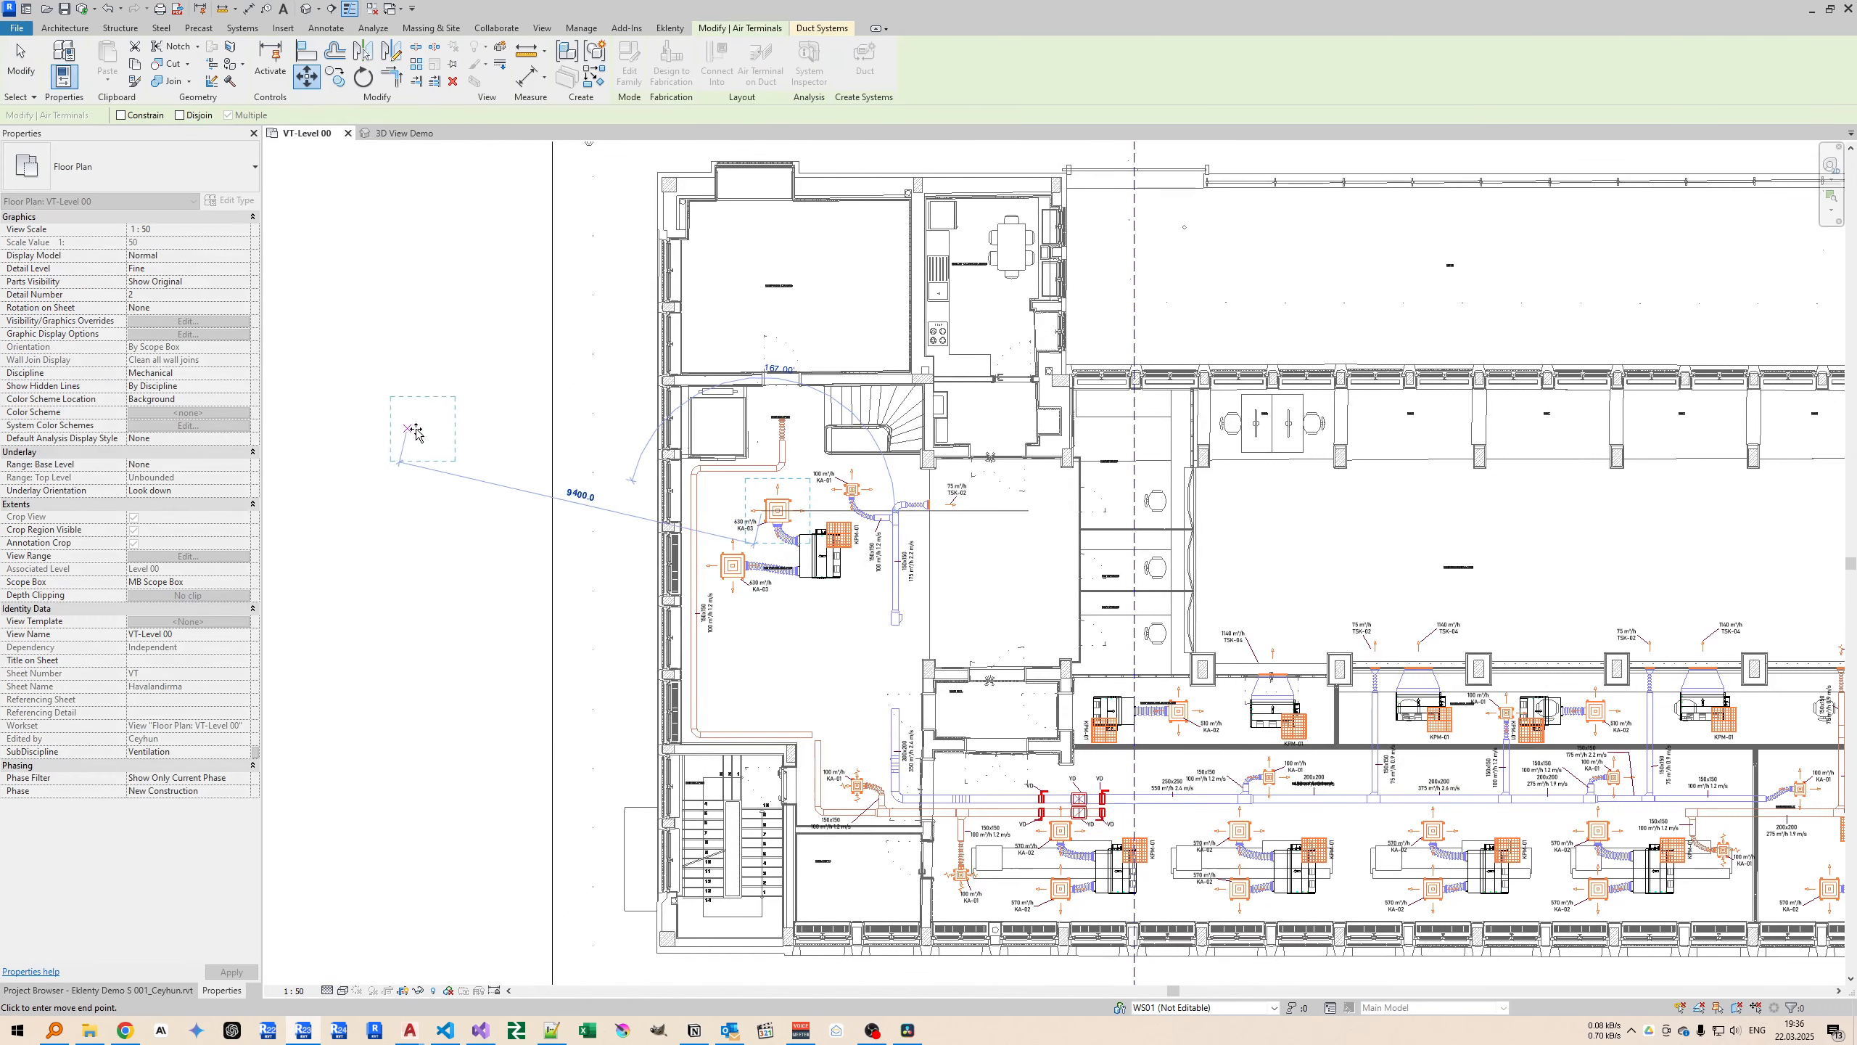
left_click(459, 454)
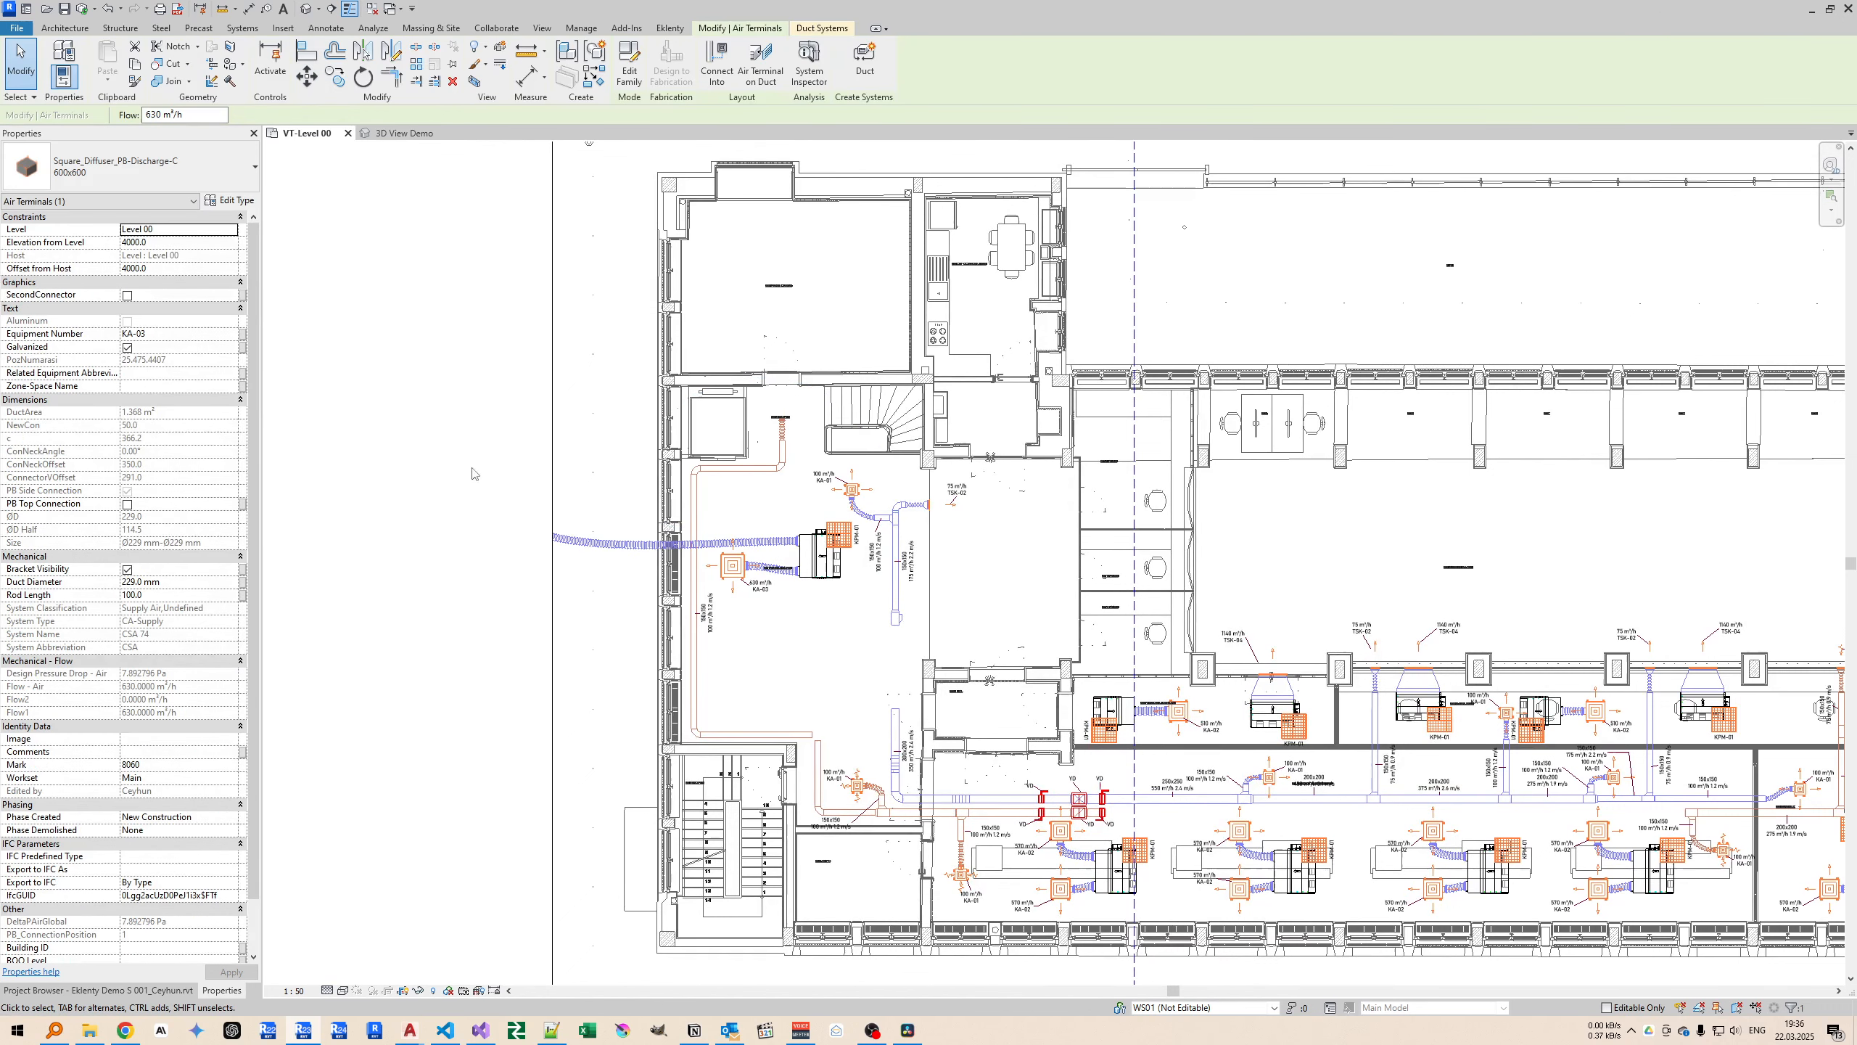
Run Why No See? on the moved 600x600 diffuser, read the reported reason and close the console.
left_click(670, 29)
left_click(217, 65)
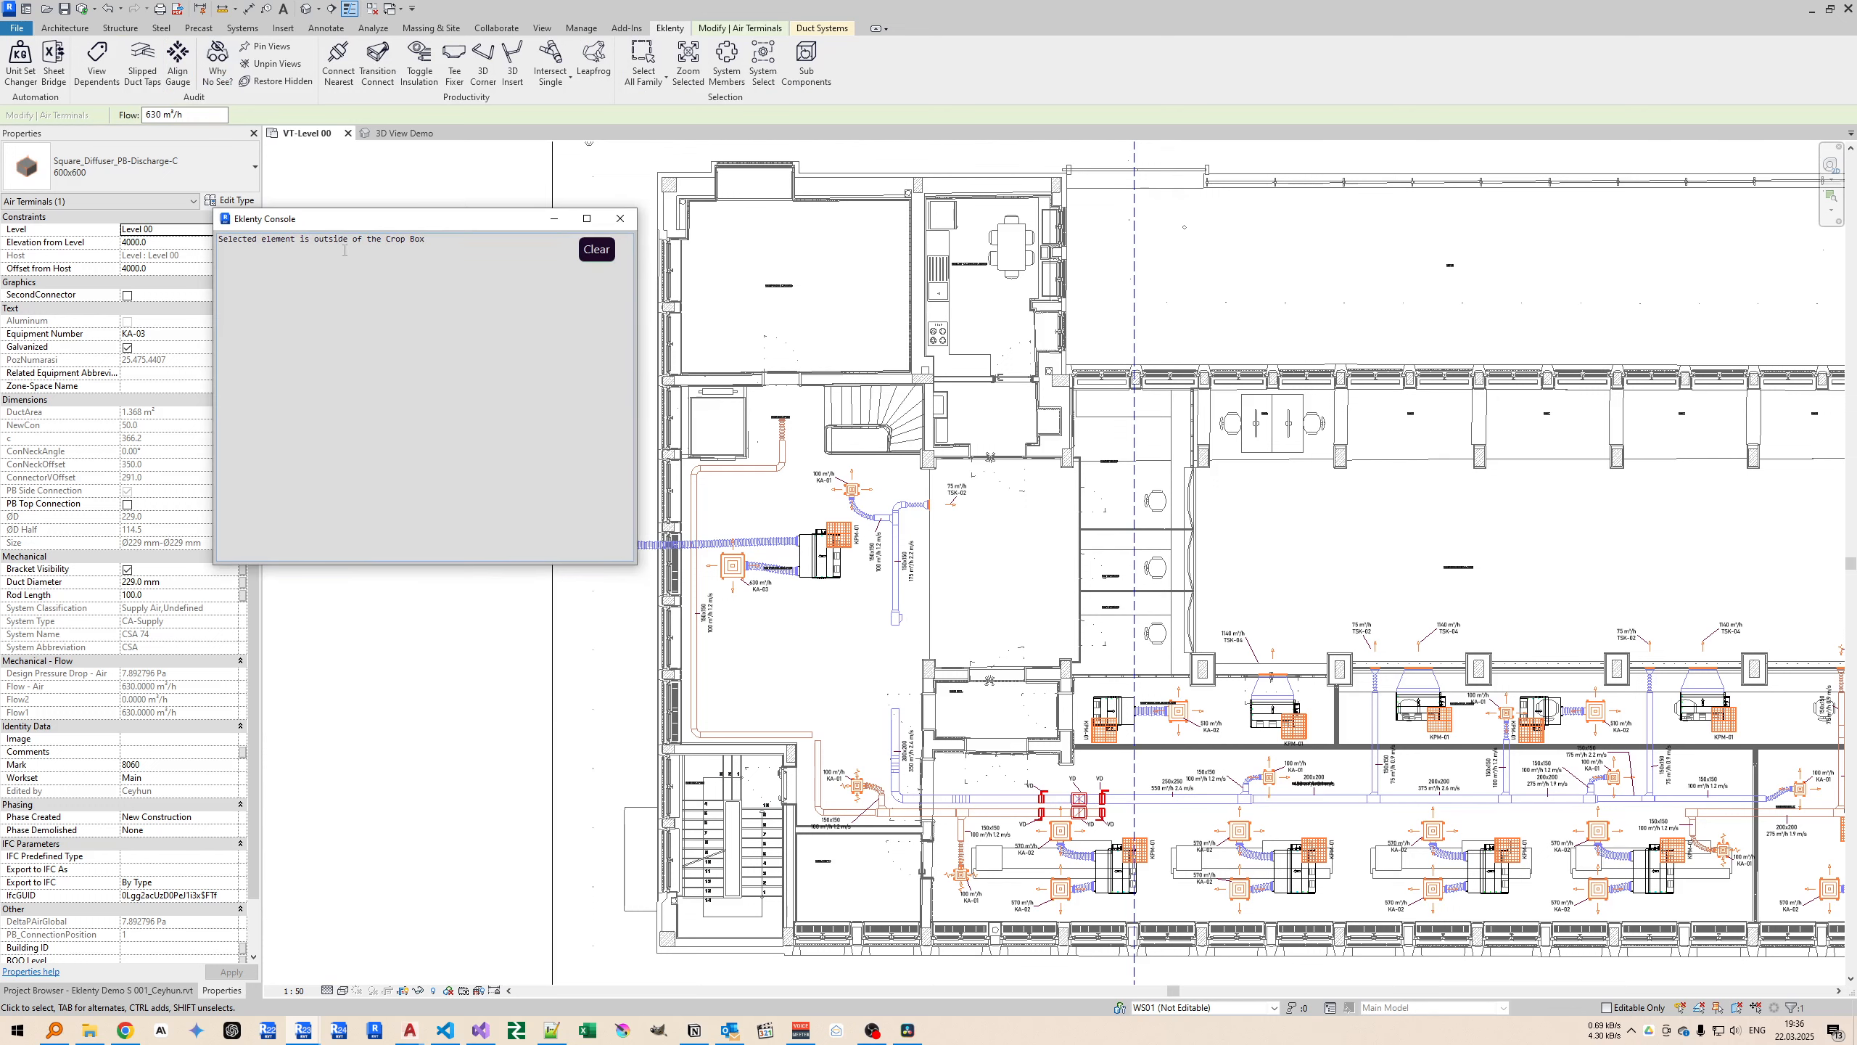
left_click_drag(366, 230, 607, 264)
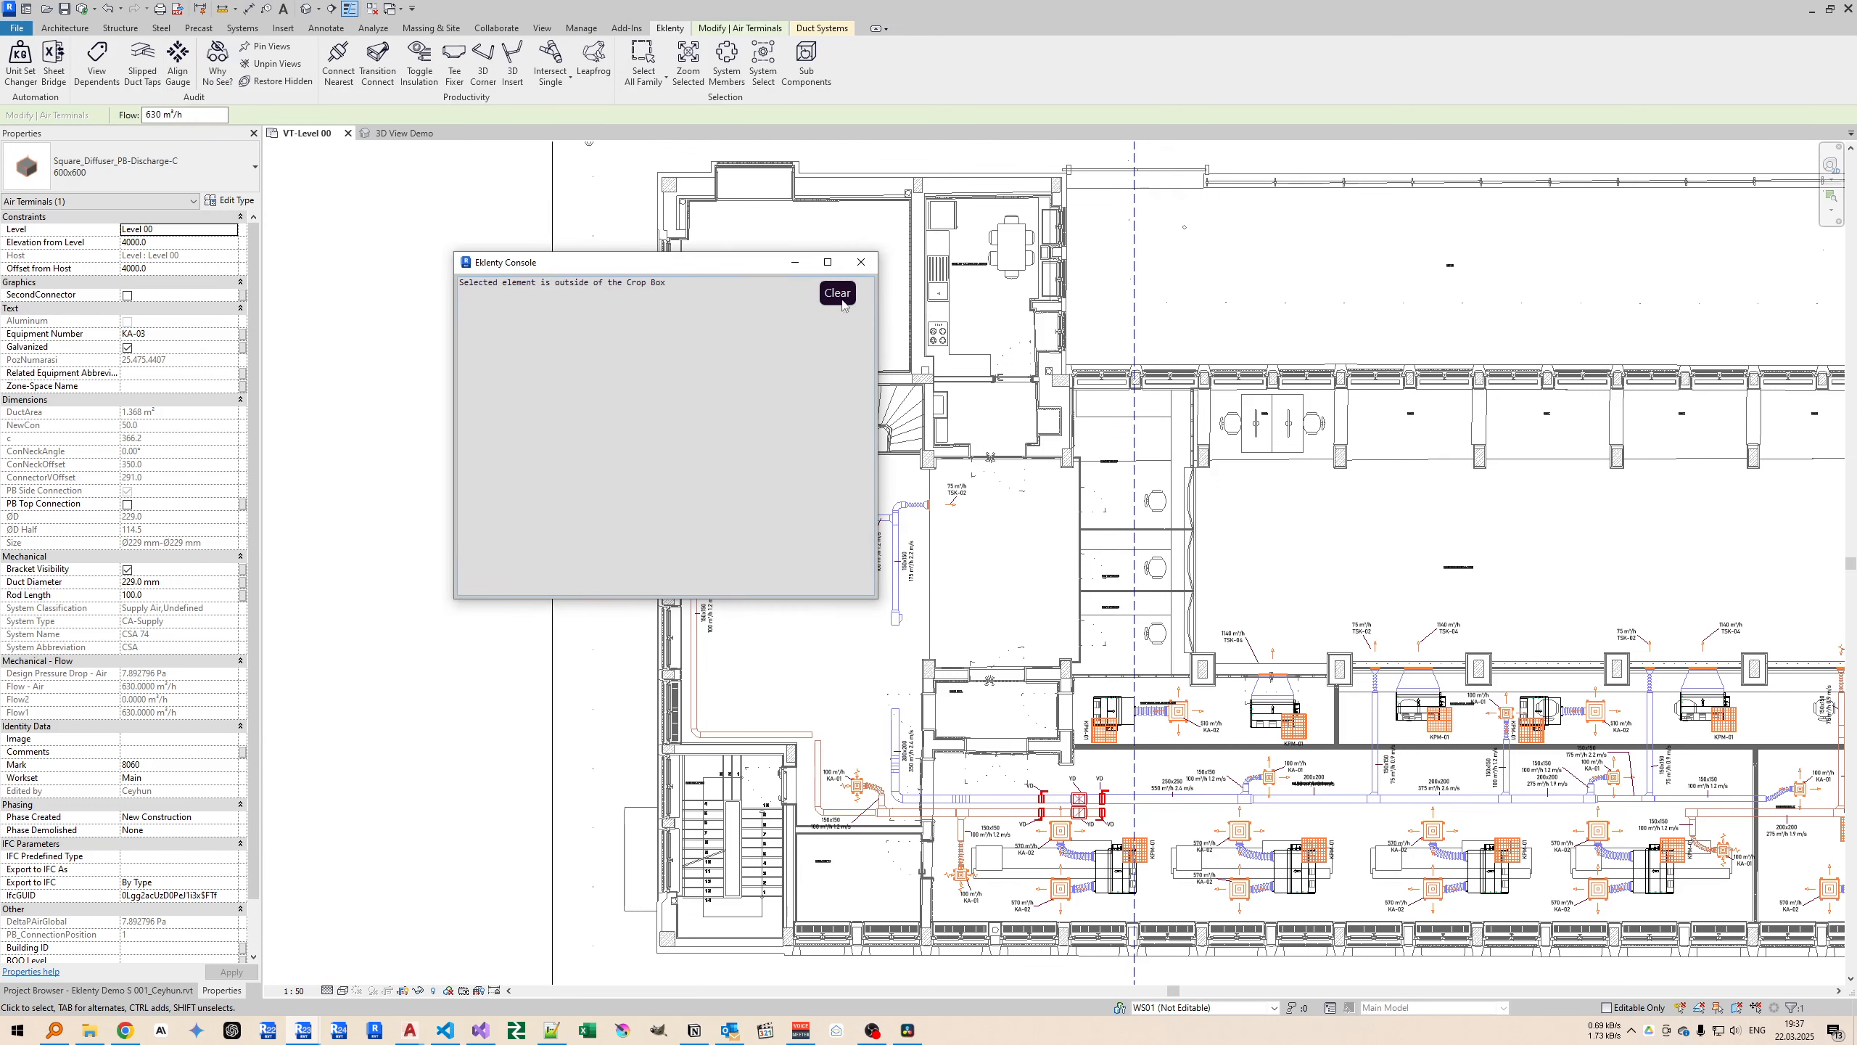
left_click(860, 263)
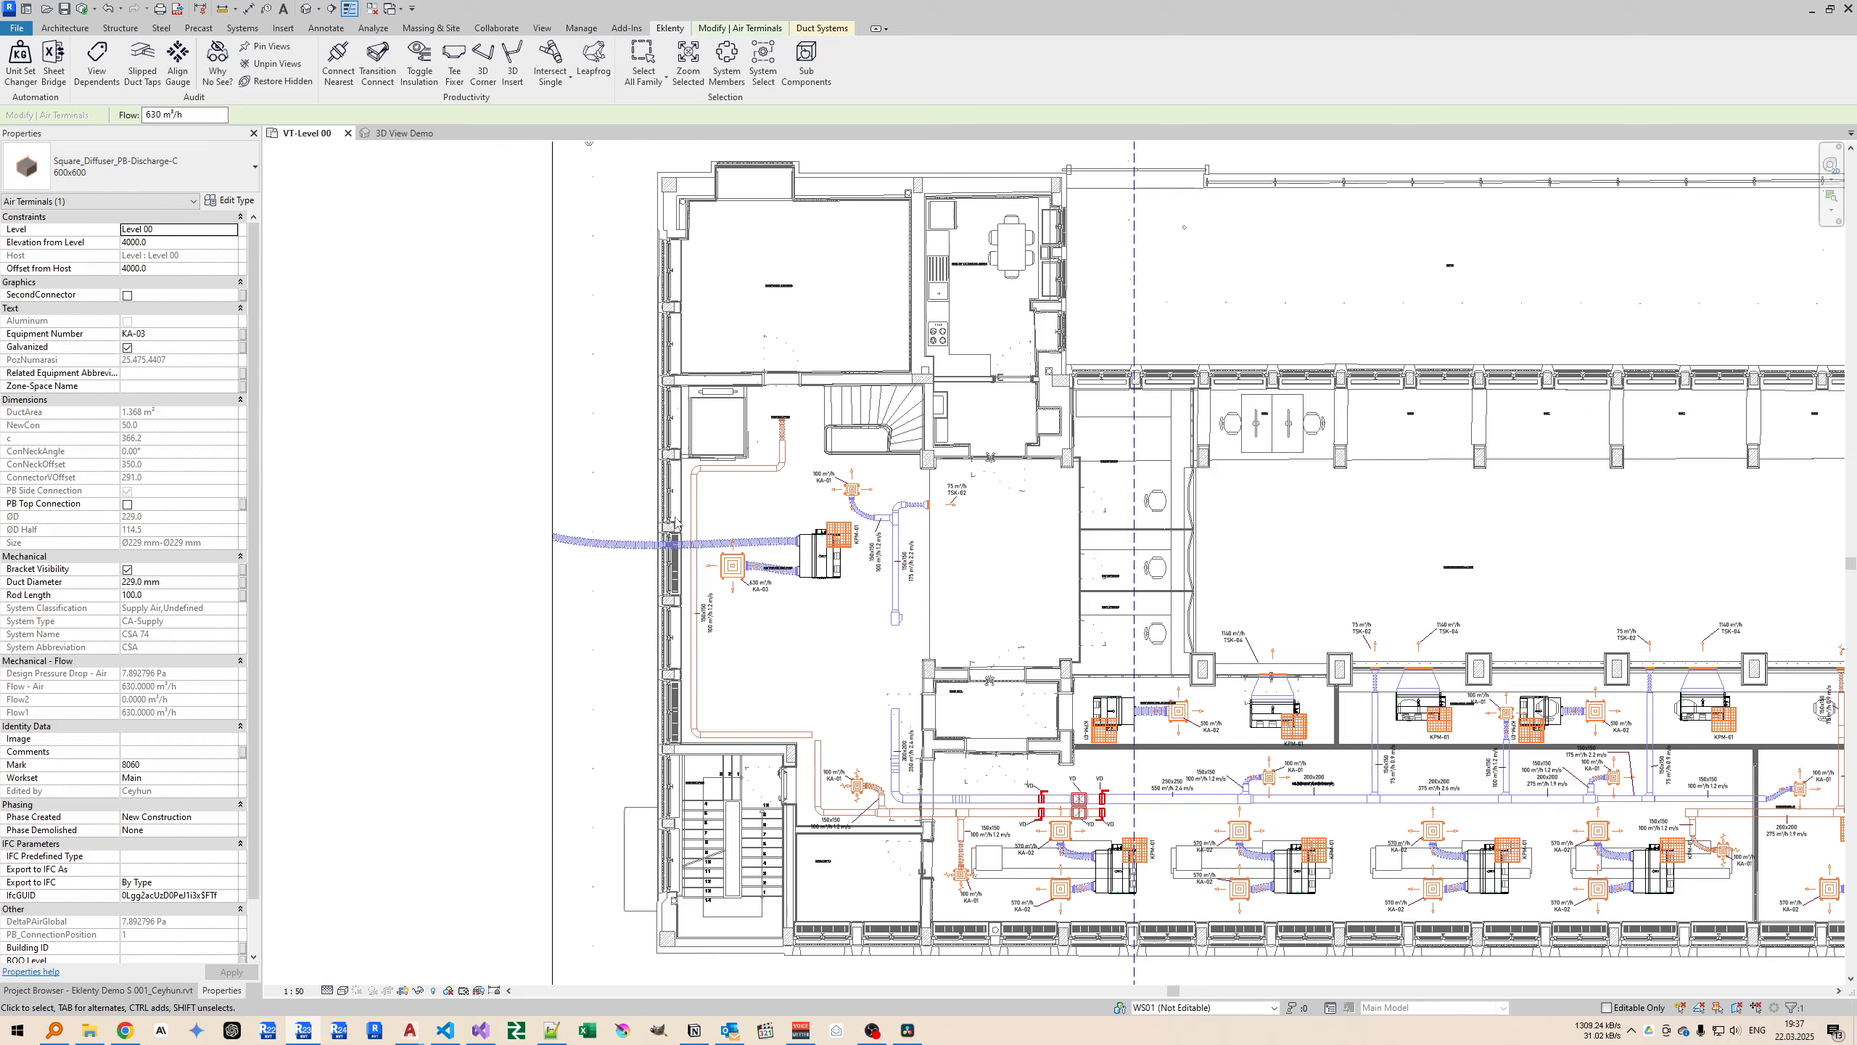
Move the selected diffuser back inside the crop boundary, into the room beside the staircase.
middle_click_drag(591, 469, 552, 439)
key("m")
key("v")
left_click(457, 438)
left_click(689, 444)
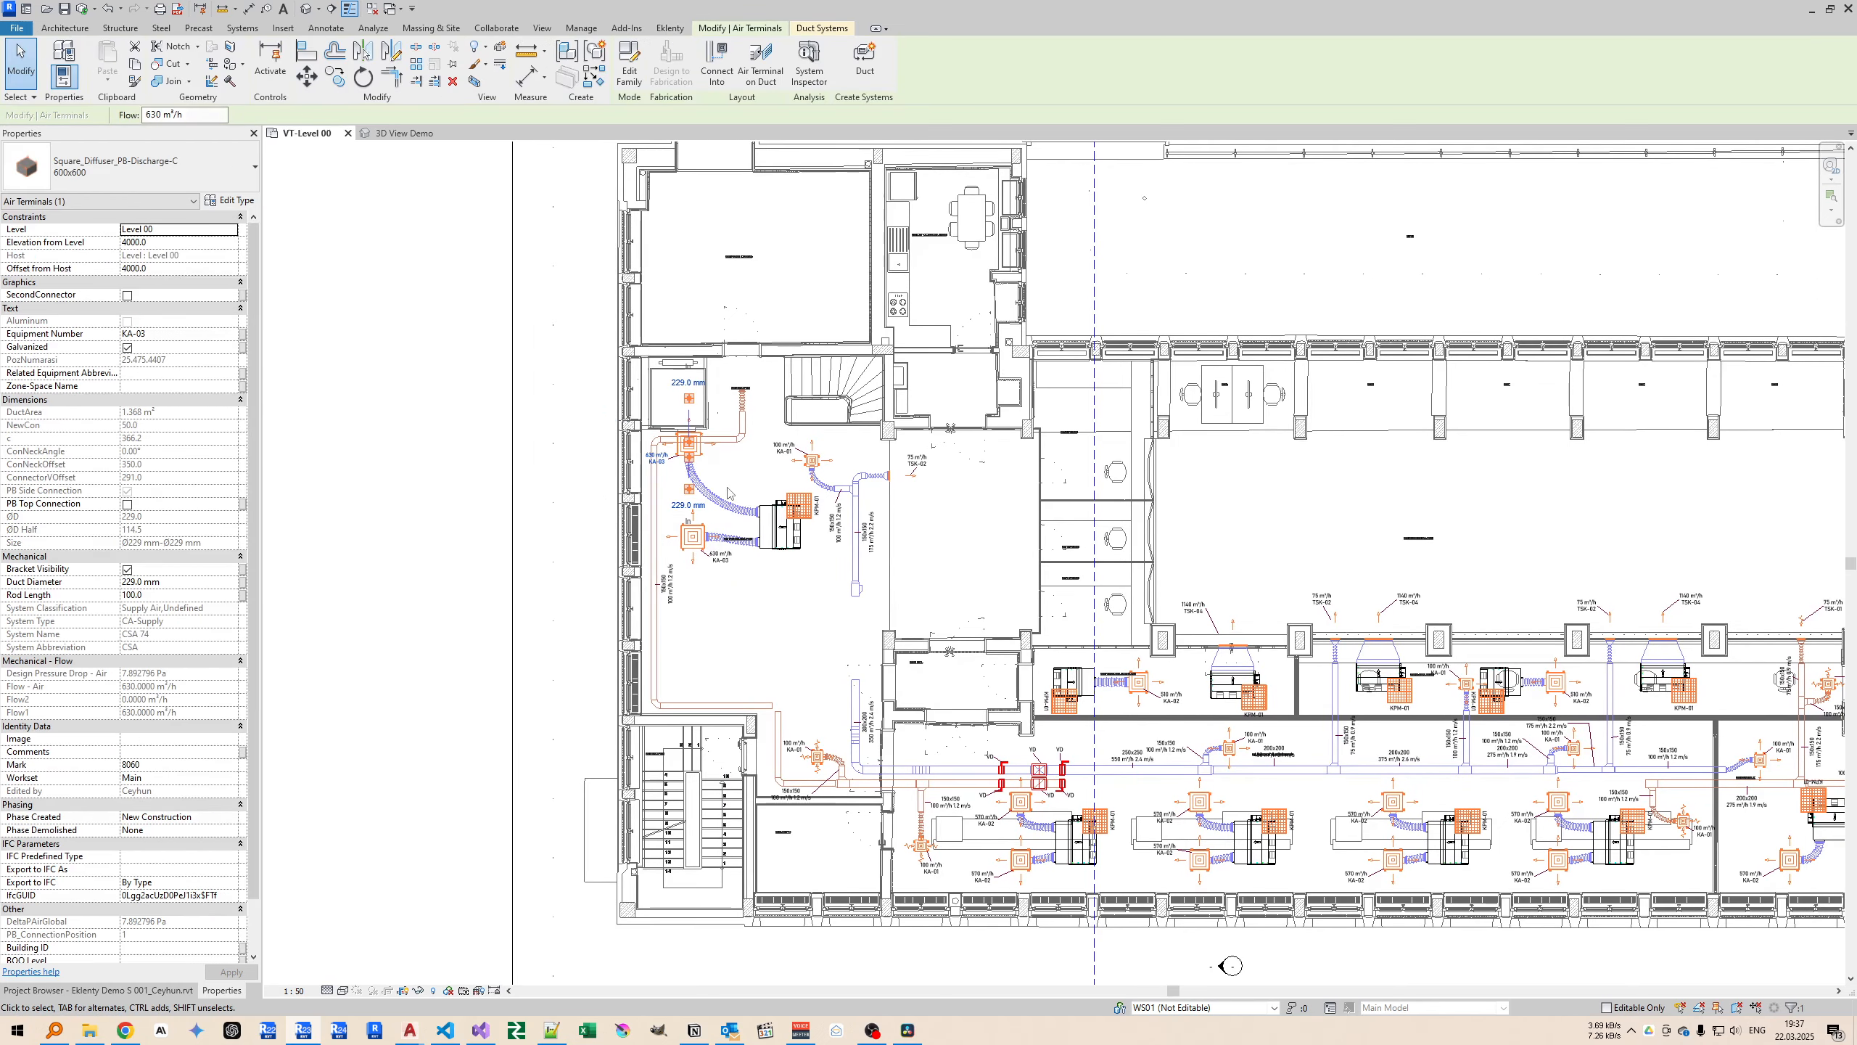
key("Escape")
Select a Panel Radiator T22 800x600 mm on Level B1 in the 3D View Demo view.
middle_click_drag(1230, 527, 929, 535)
left_click(404, 133)
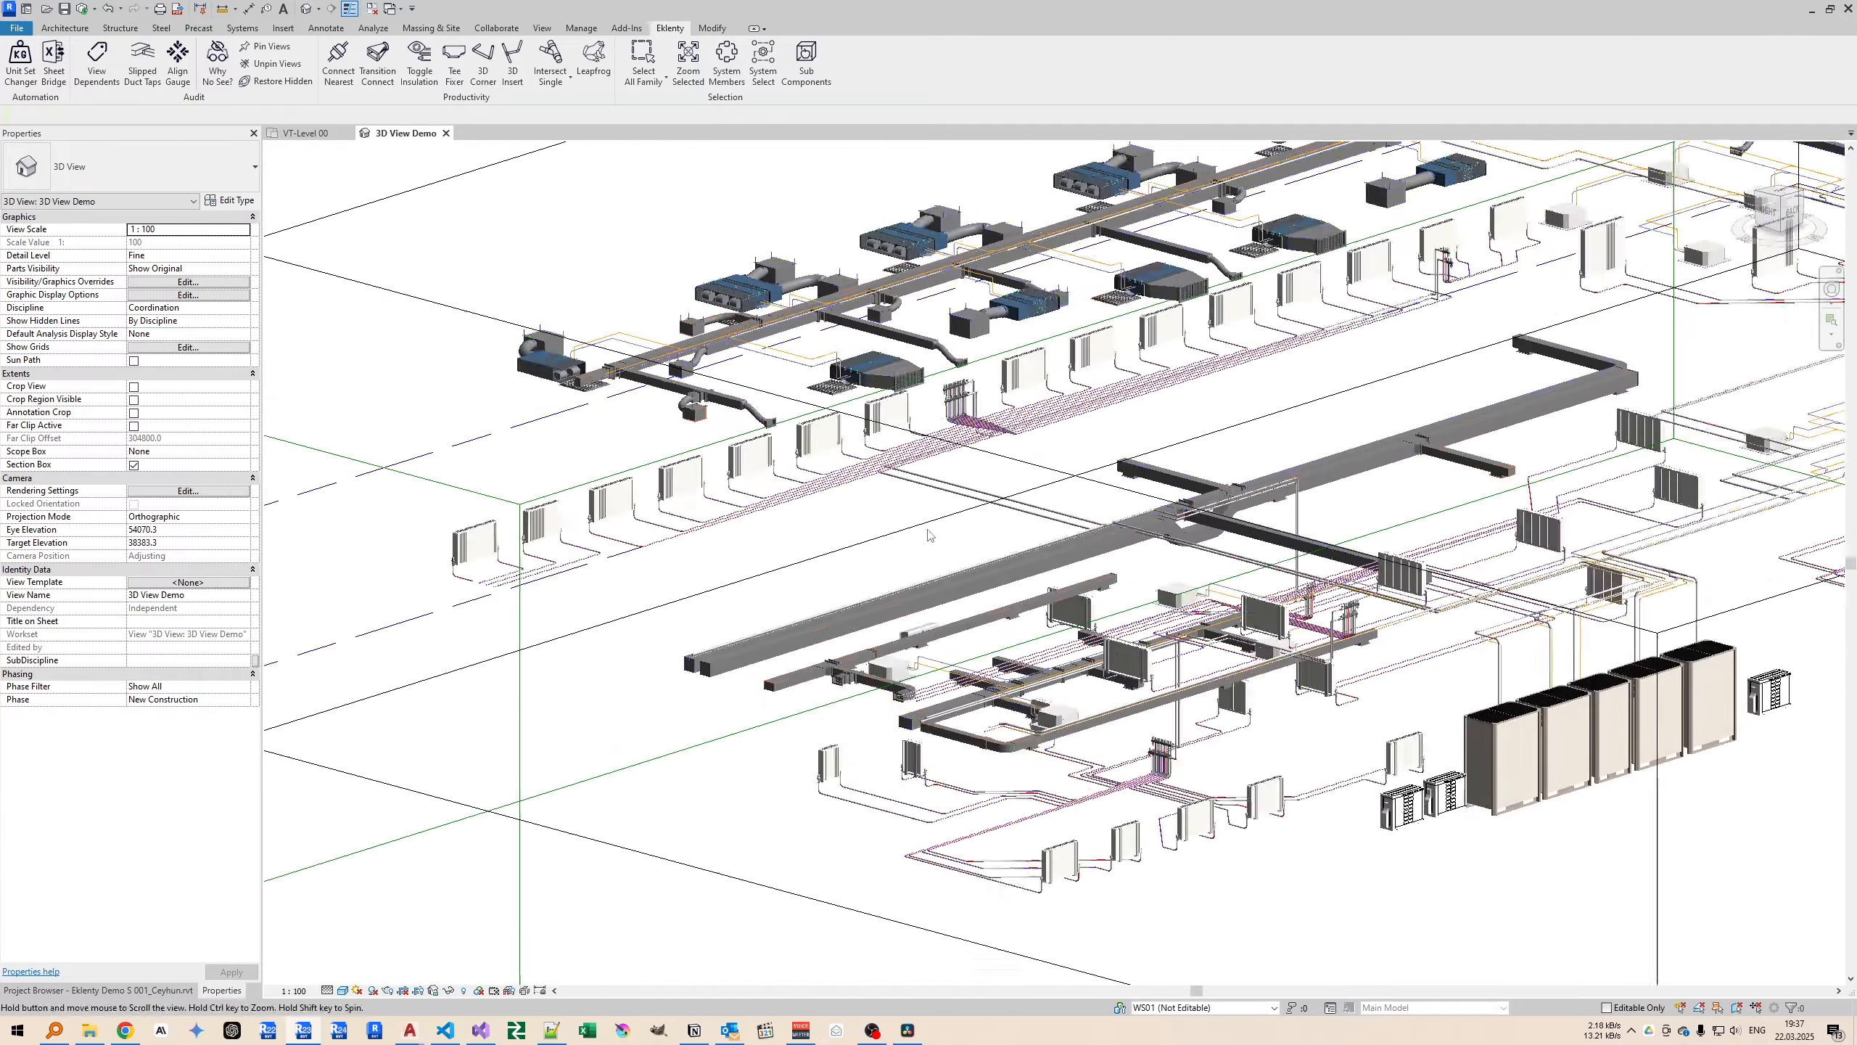
left_click(635, 532)
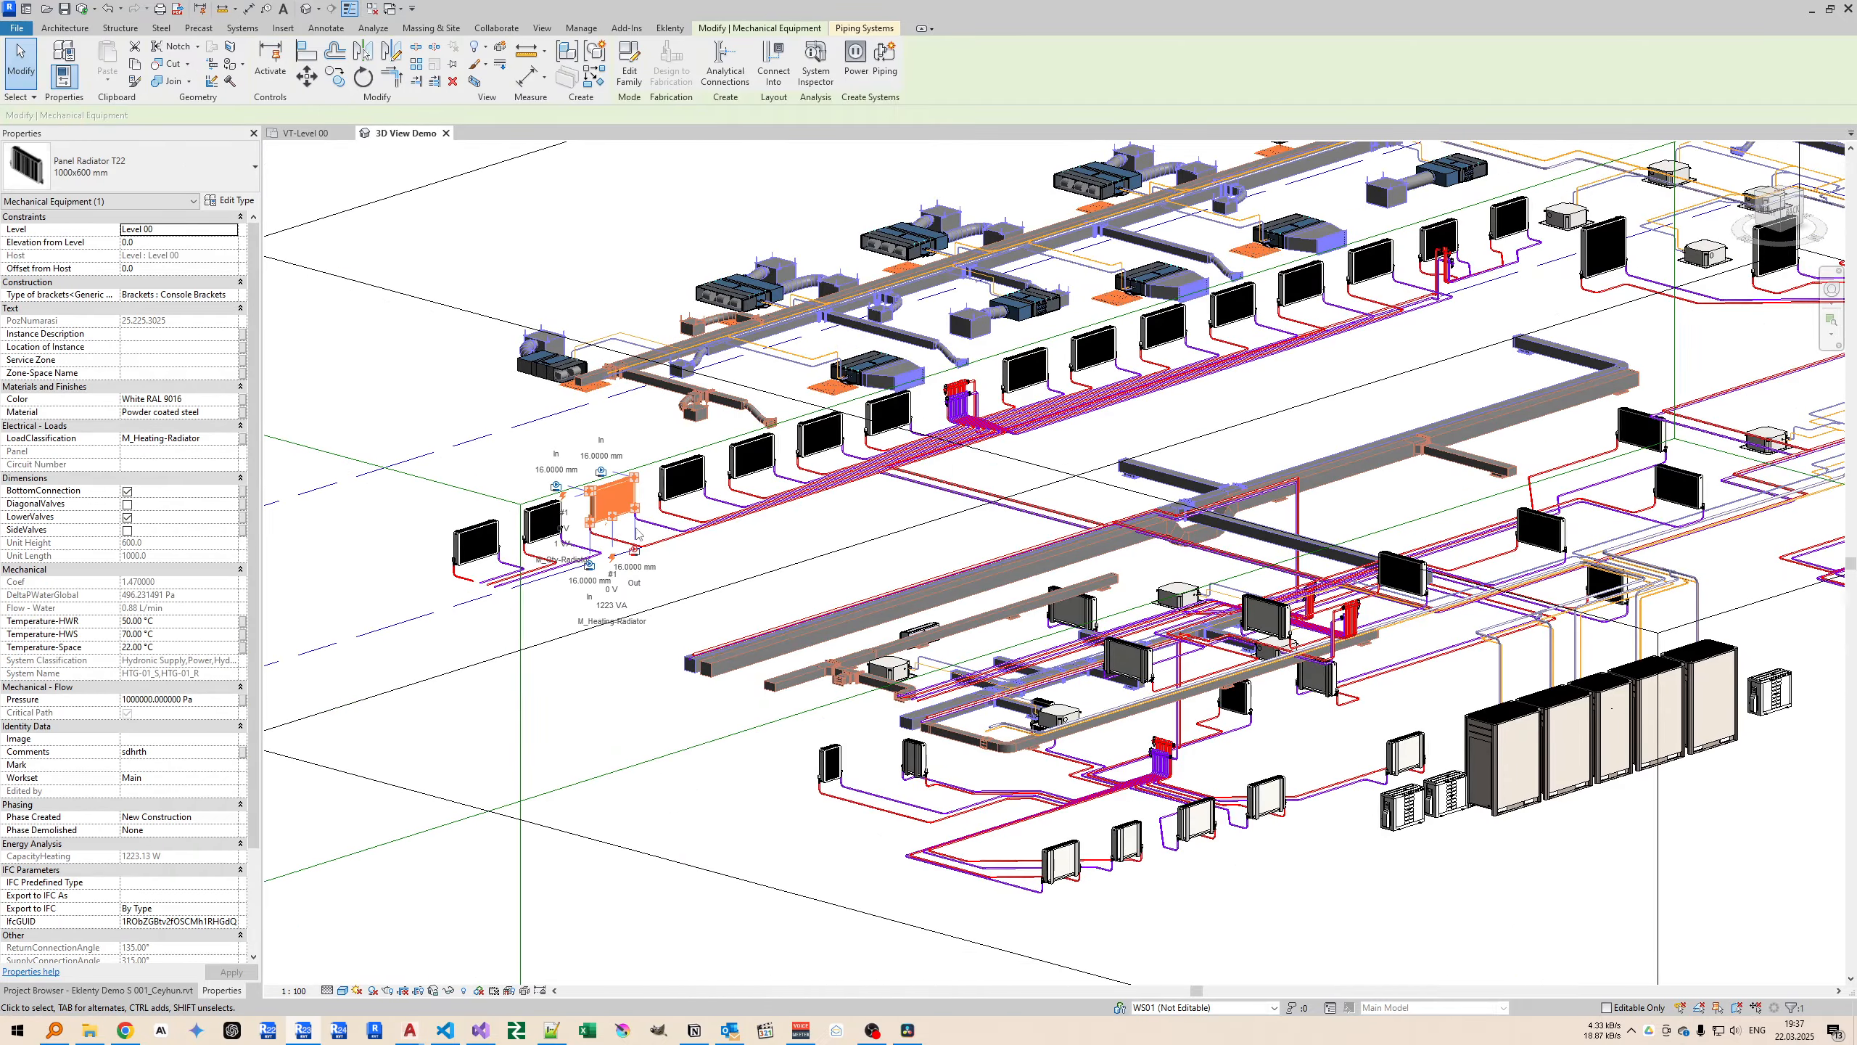
middle_click_drag(889, 585, 716, 508)
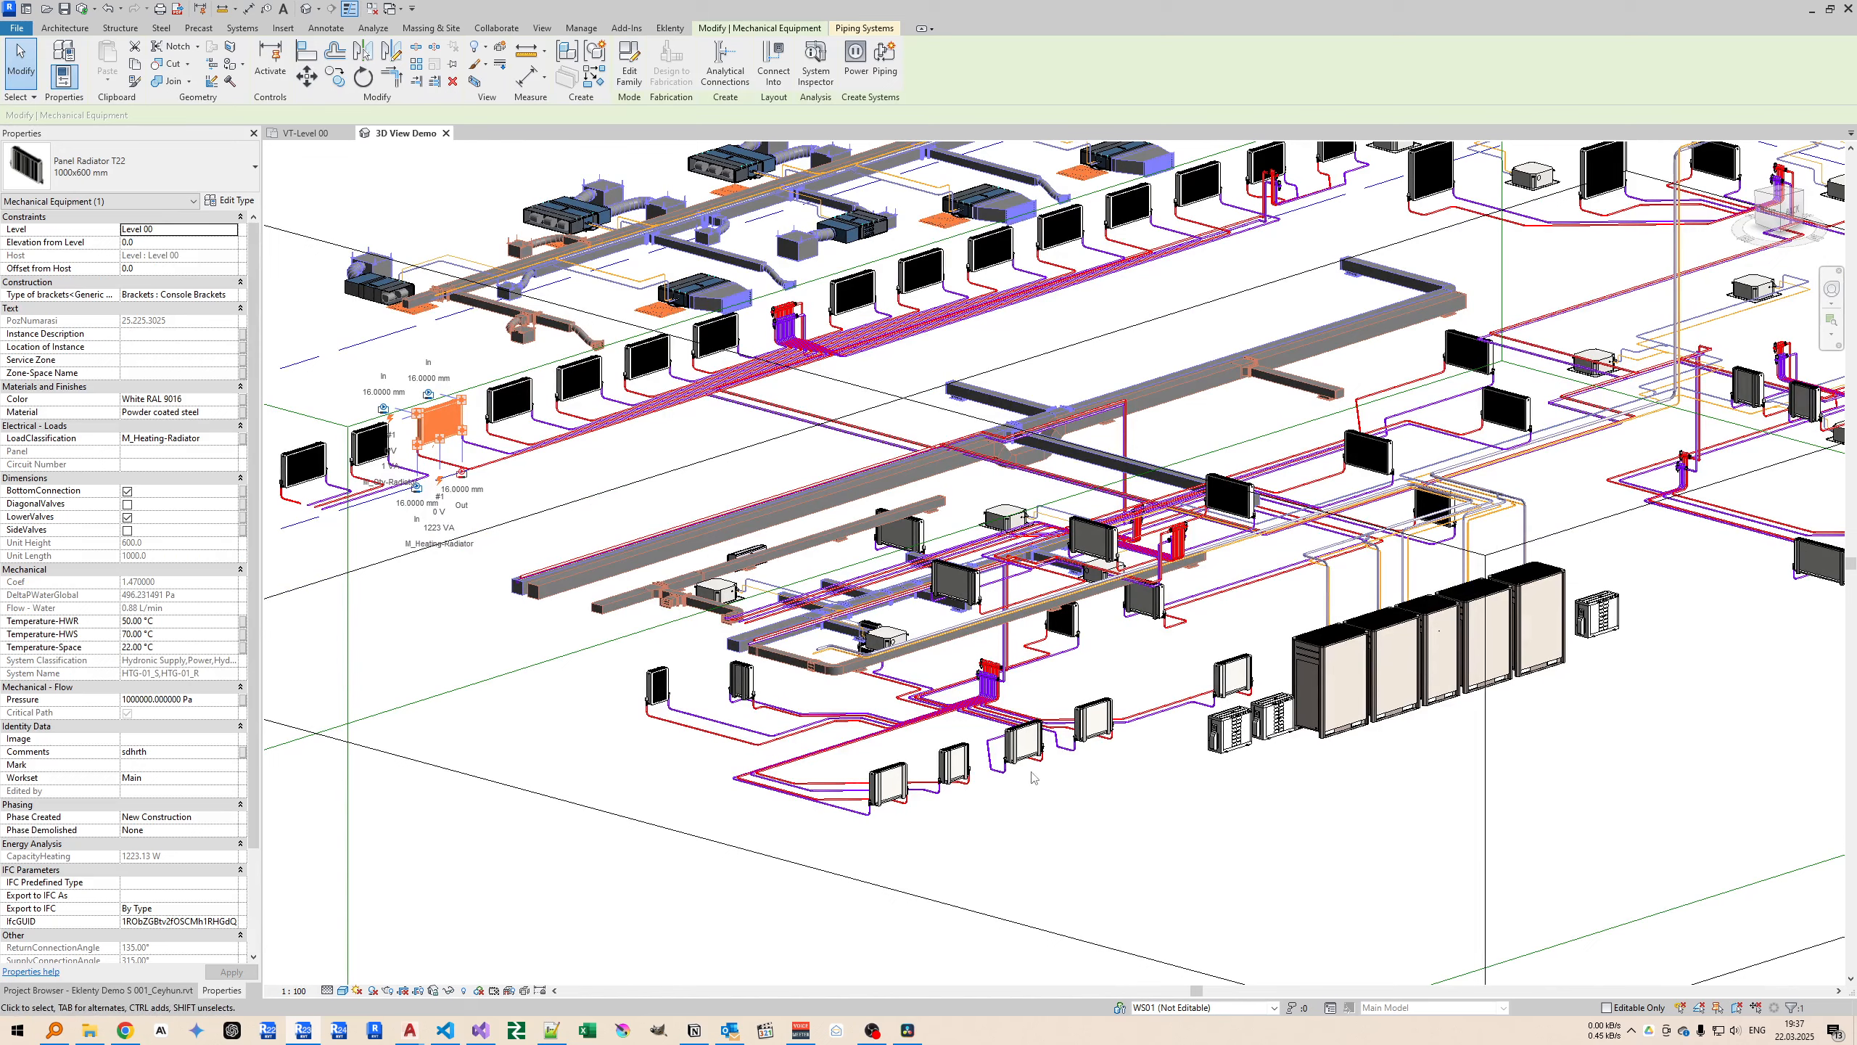
left_click(1025, 750)
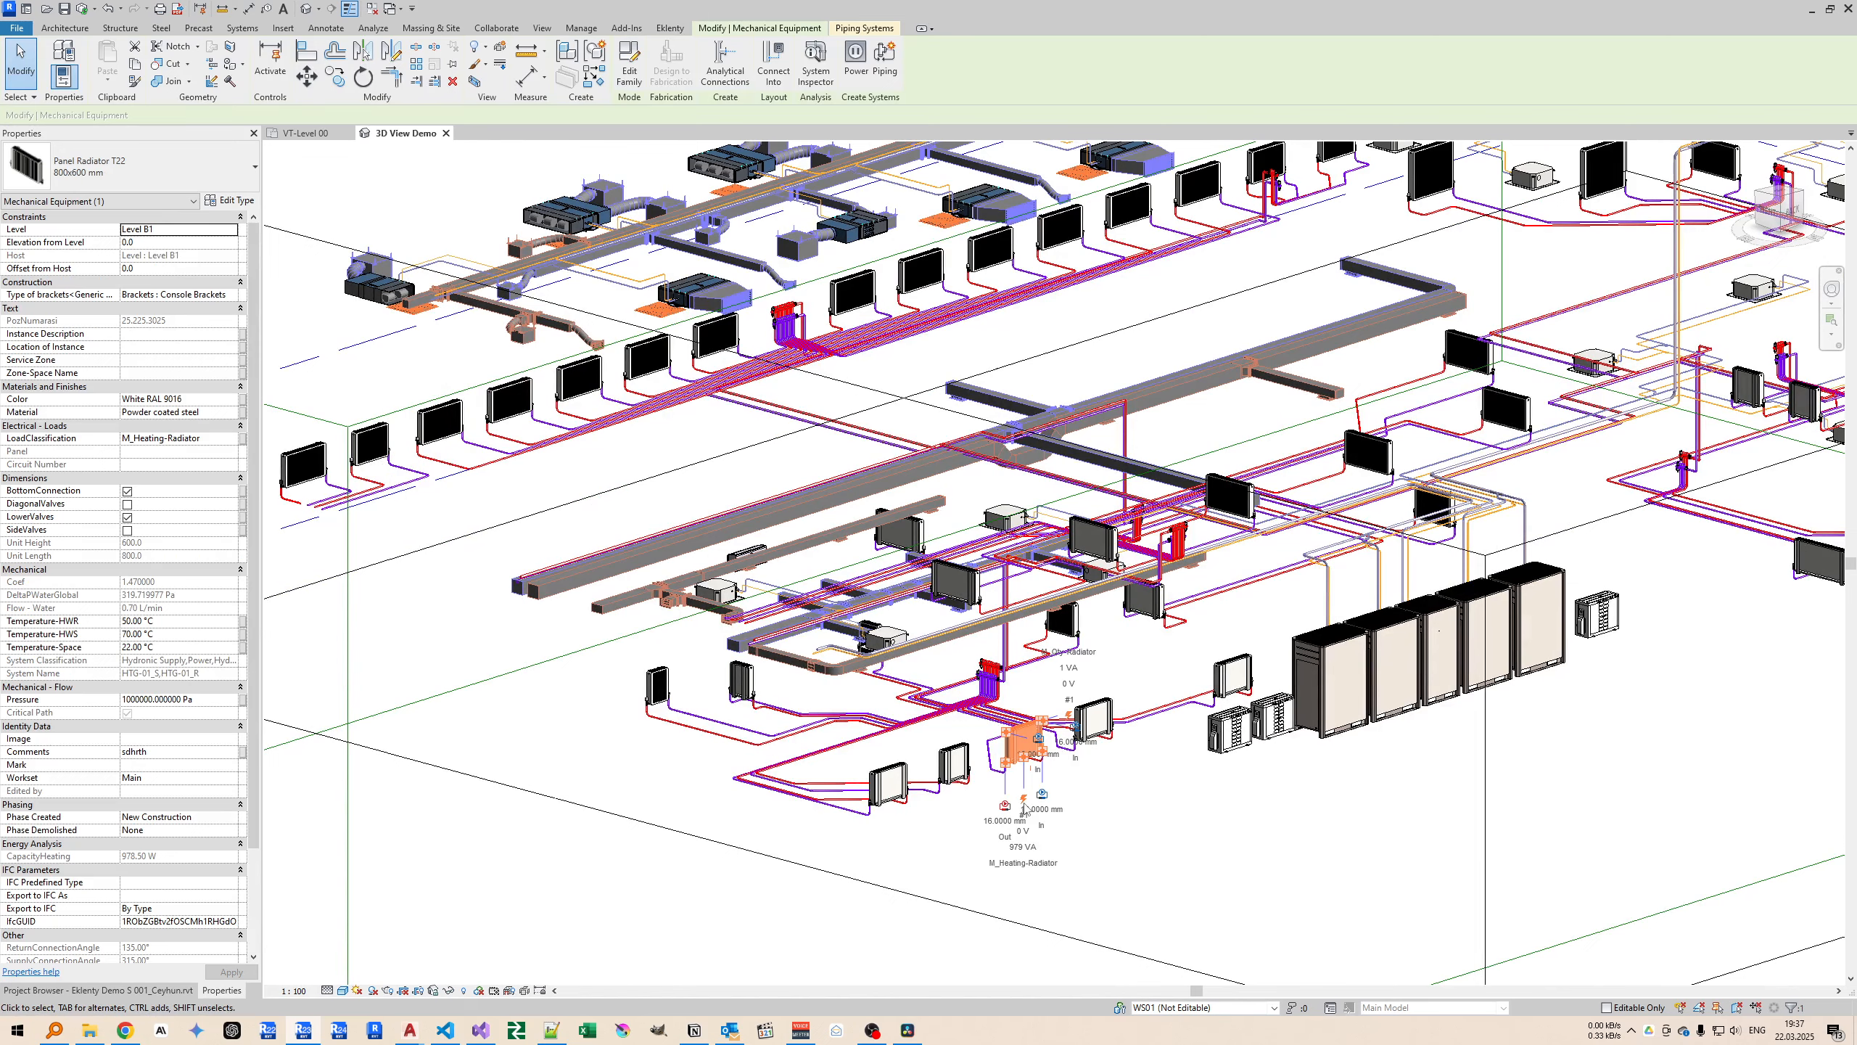
Run Why No See? on the selected Level B1 radiator in the VT-Level 00 plan and read every reported reason.
left_click(300, 134)
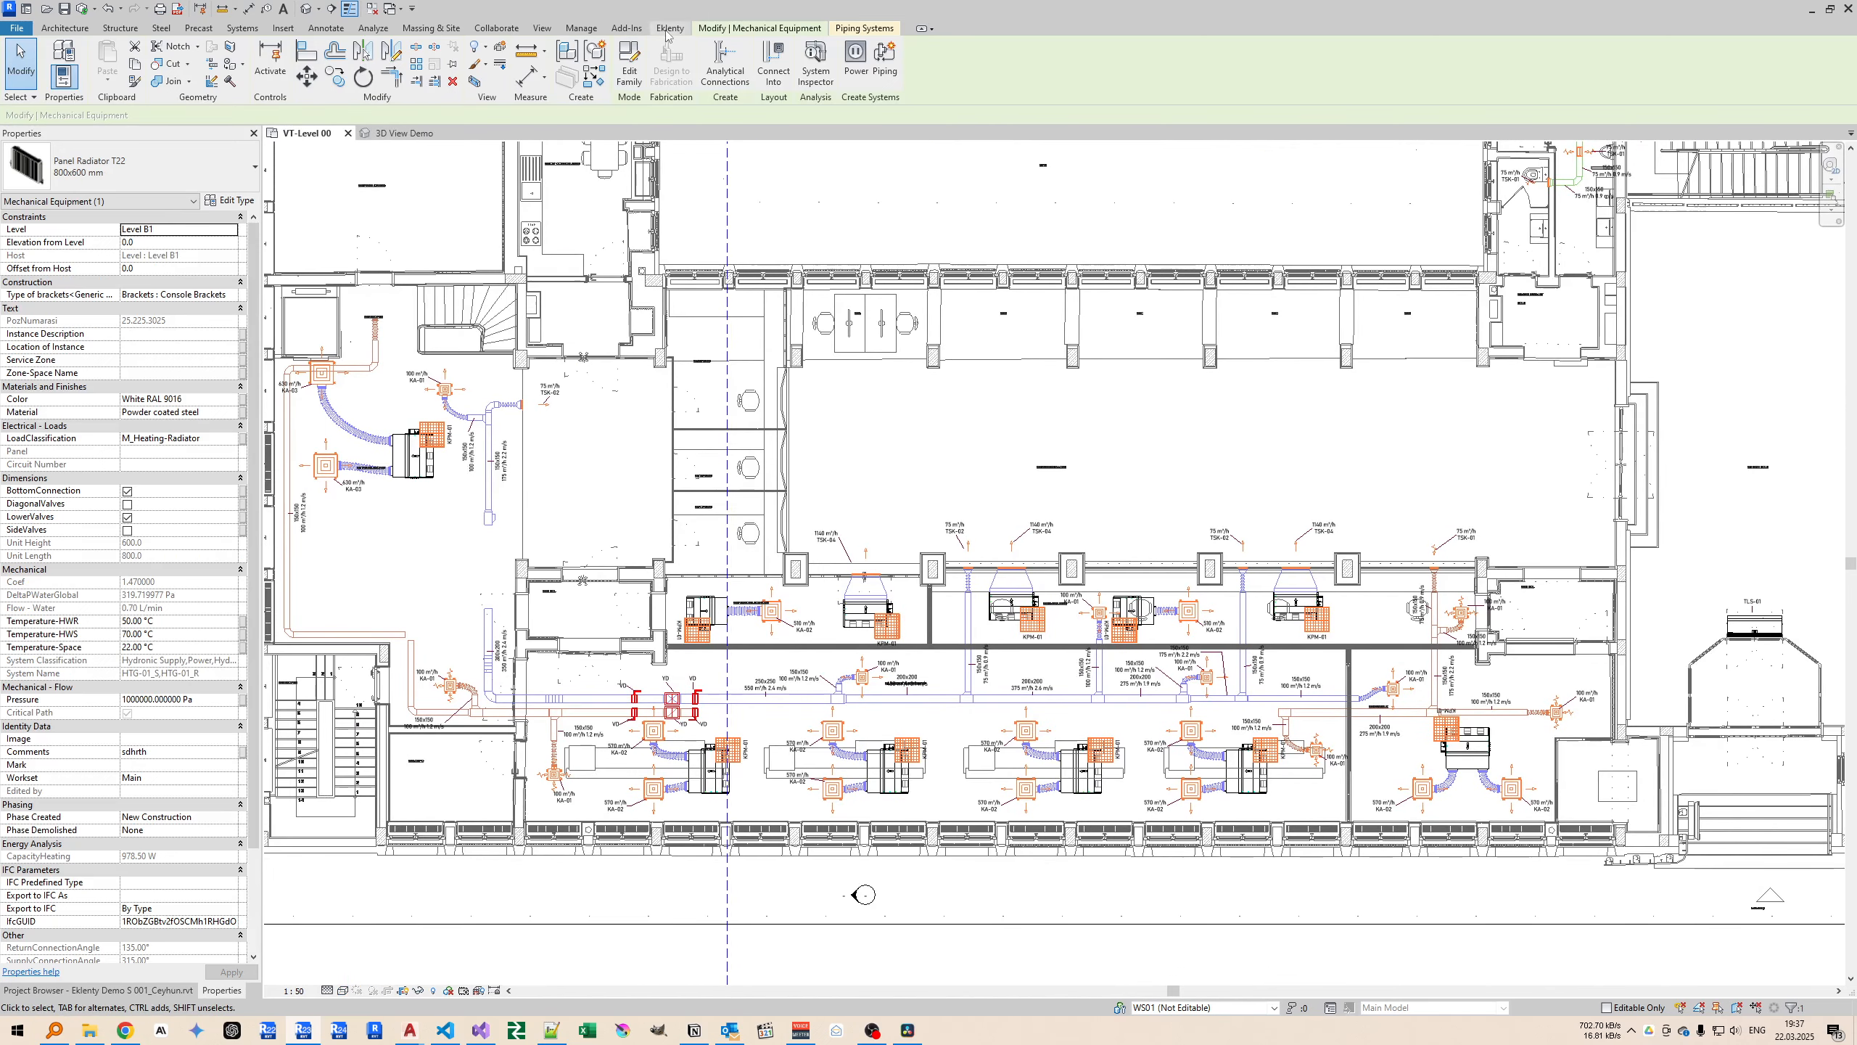
left_click(668, 29)
left_click(218, 66)
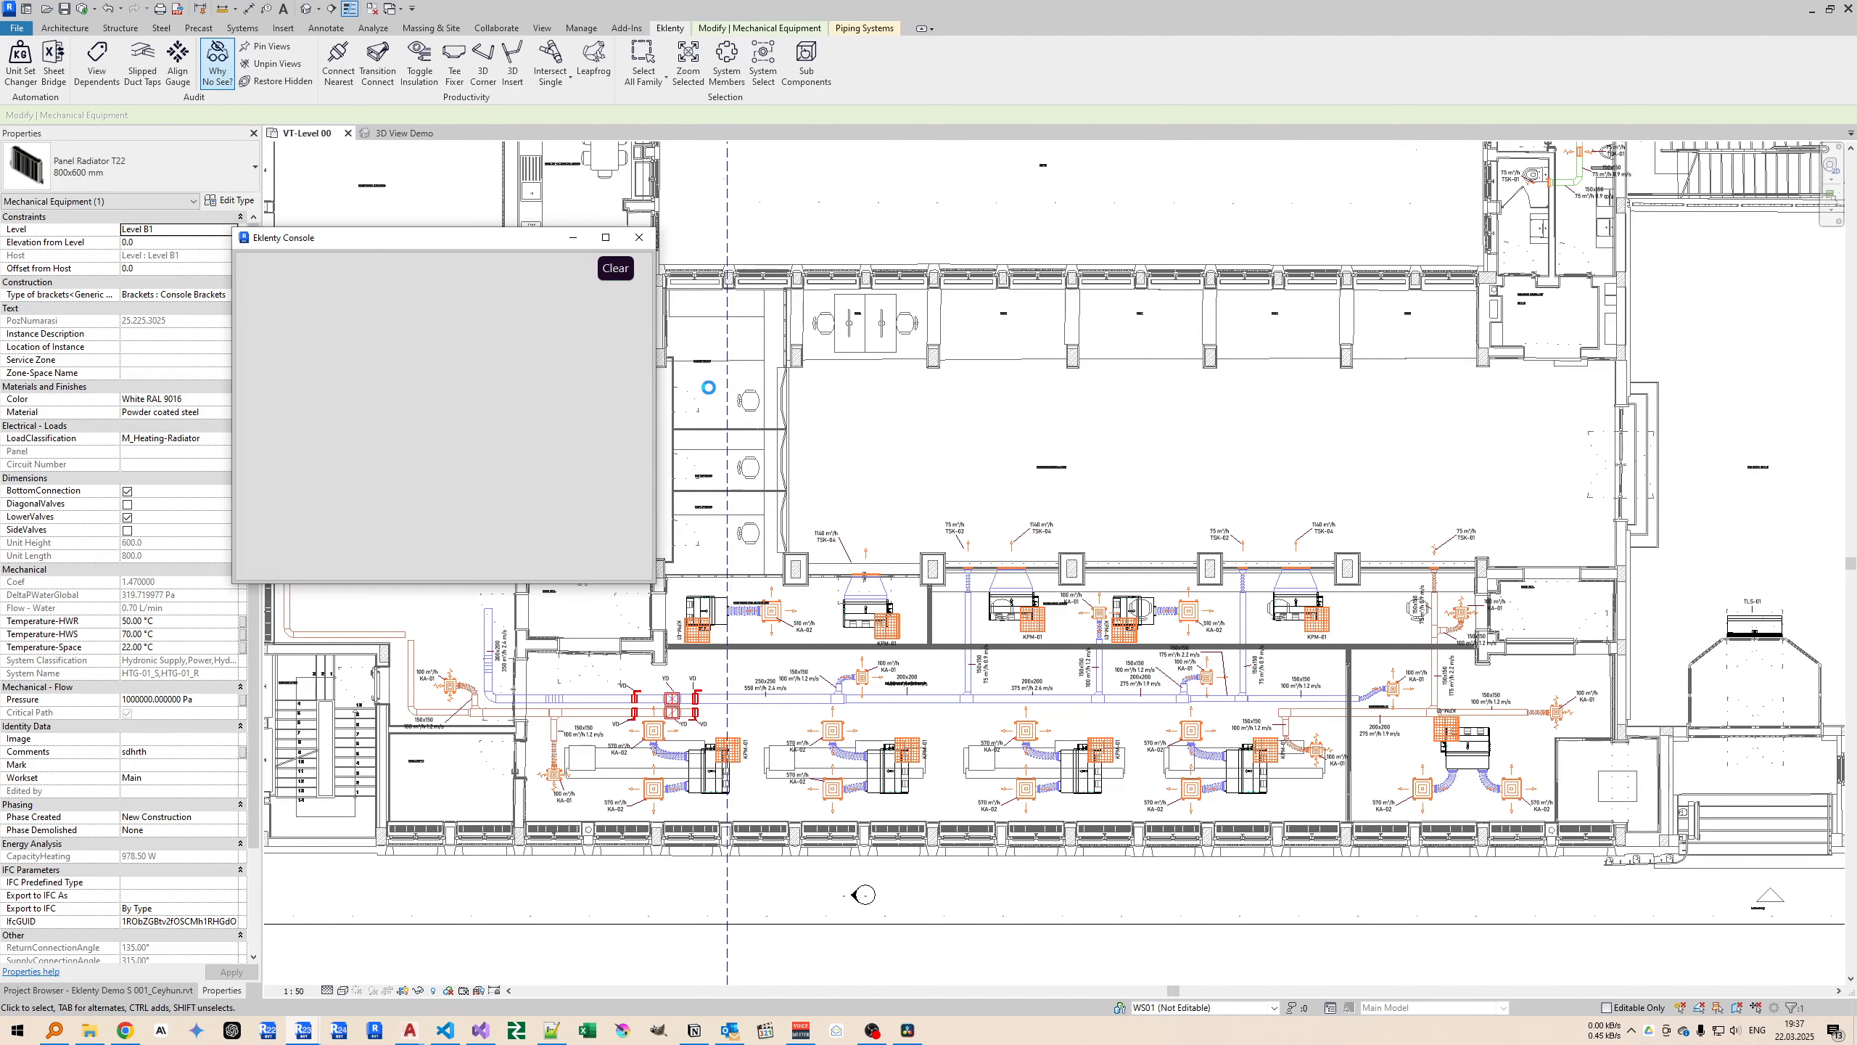
left_click_drag(348, 239, 630, 335)
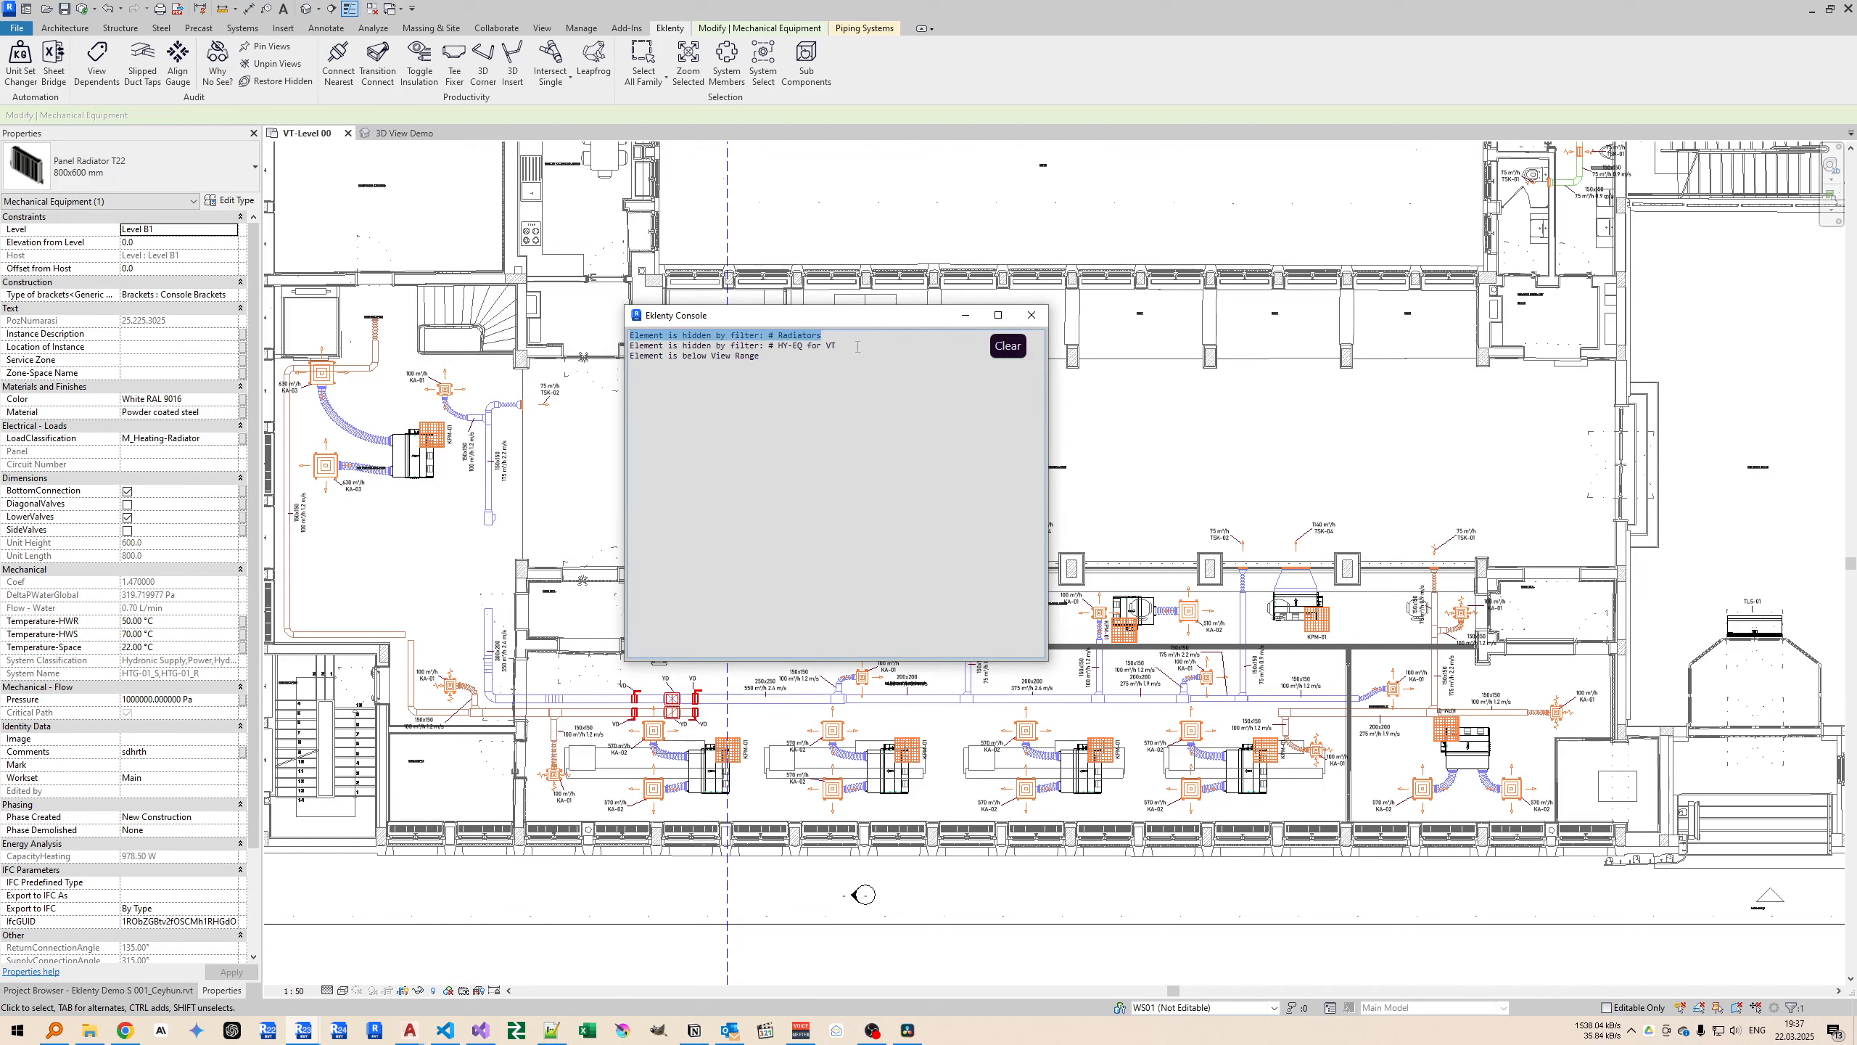
left_click_drag(858, 346, 474, 356)
left_click_drag(841, 346, 420, 414)
left_click(795, 365)
left_click(1032, 315)
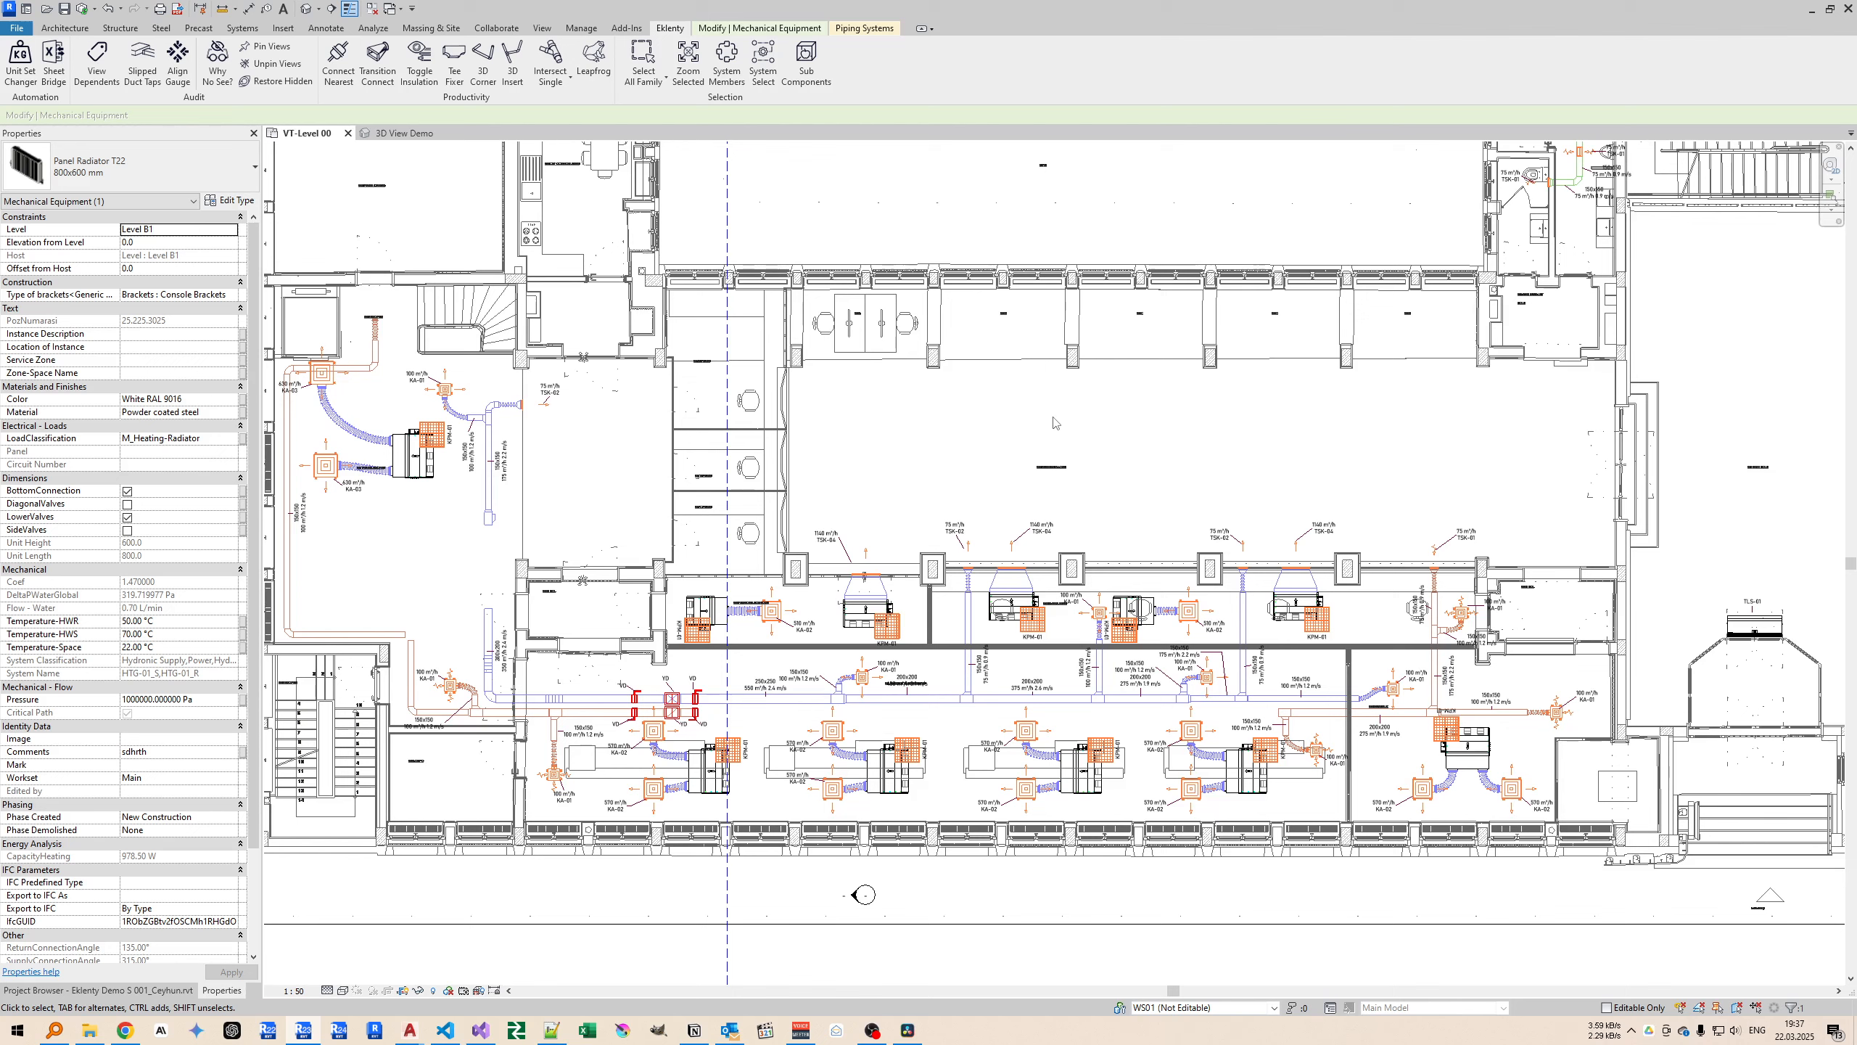
left_click(976, 414)
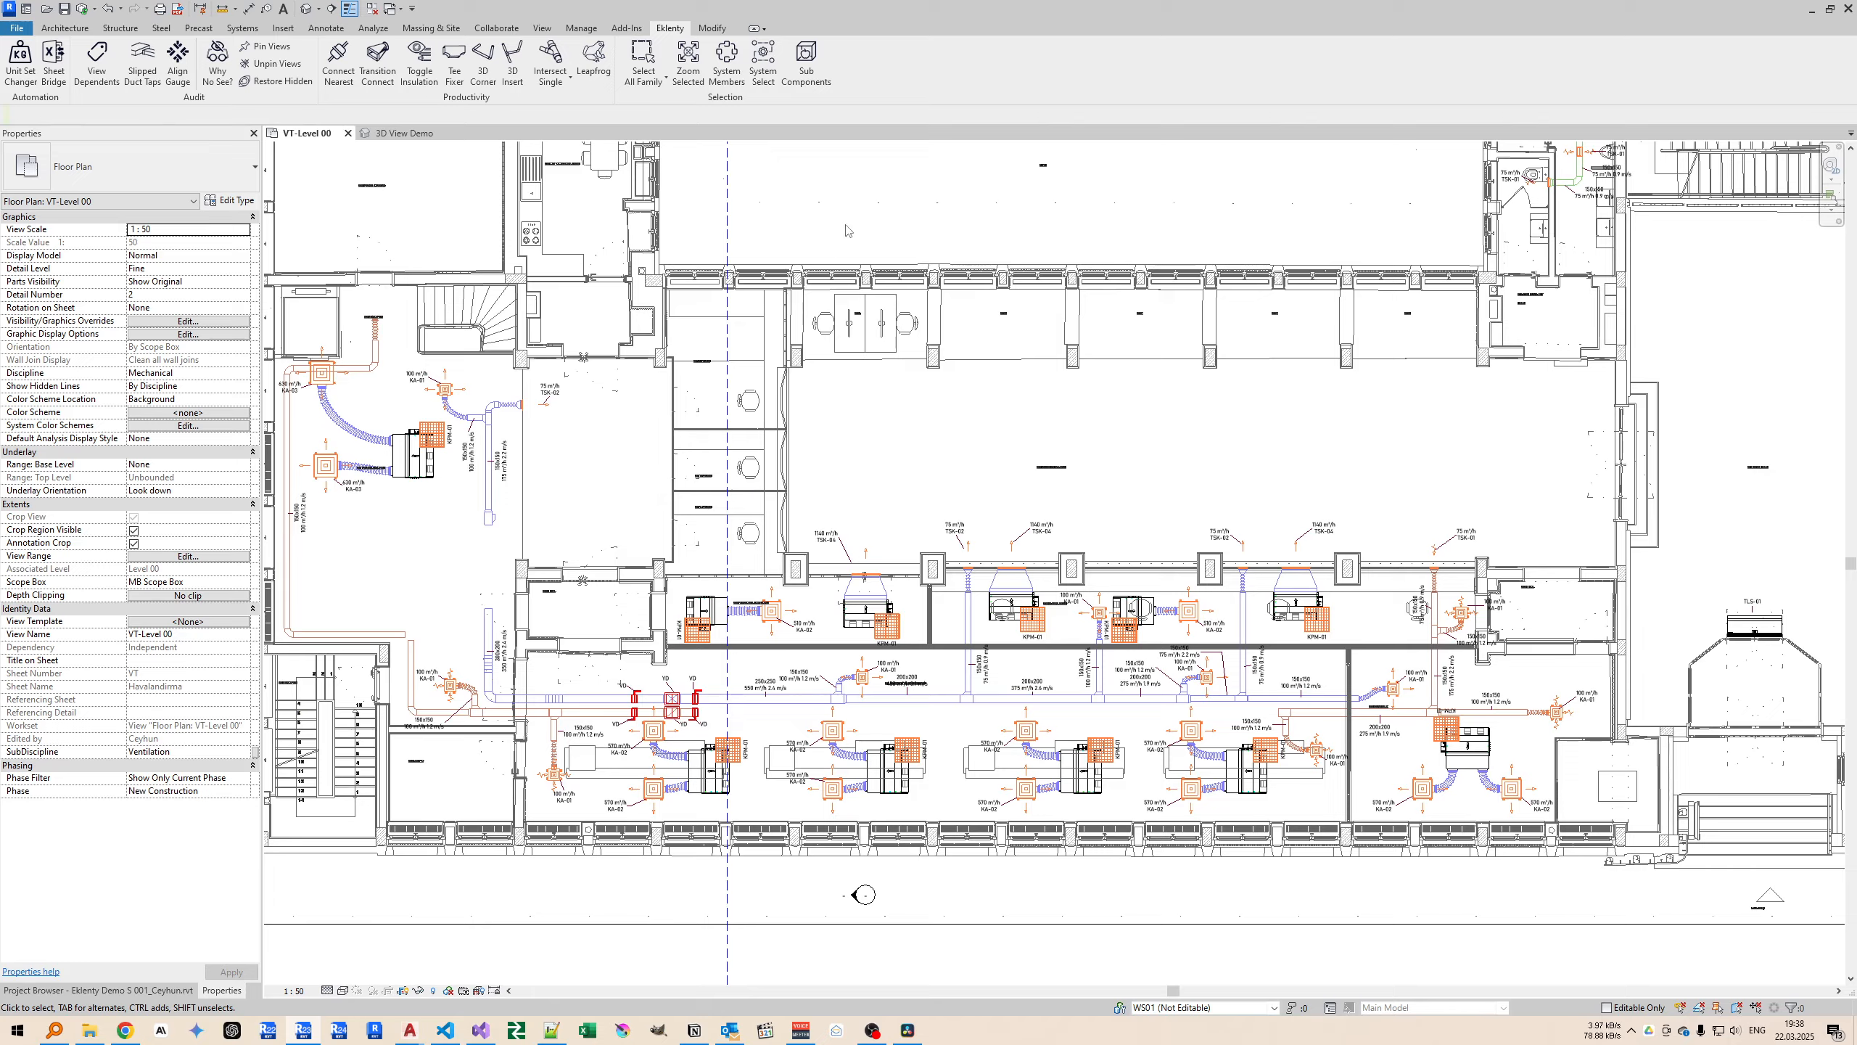
Pin the vertical section line that crosses the VT-Level 00 plan.
scroll(846, 231, "down", 6)
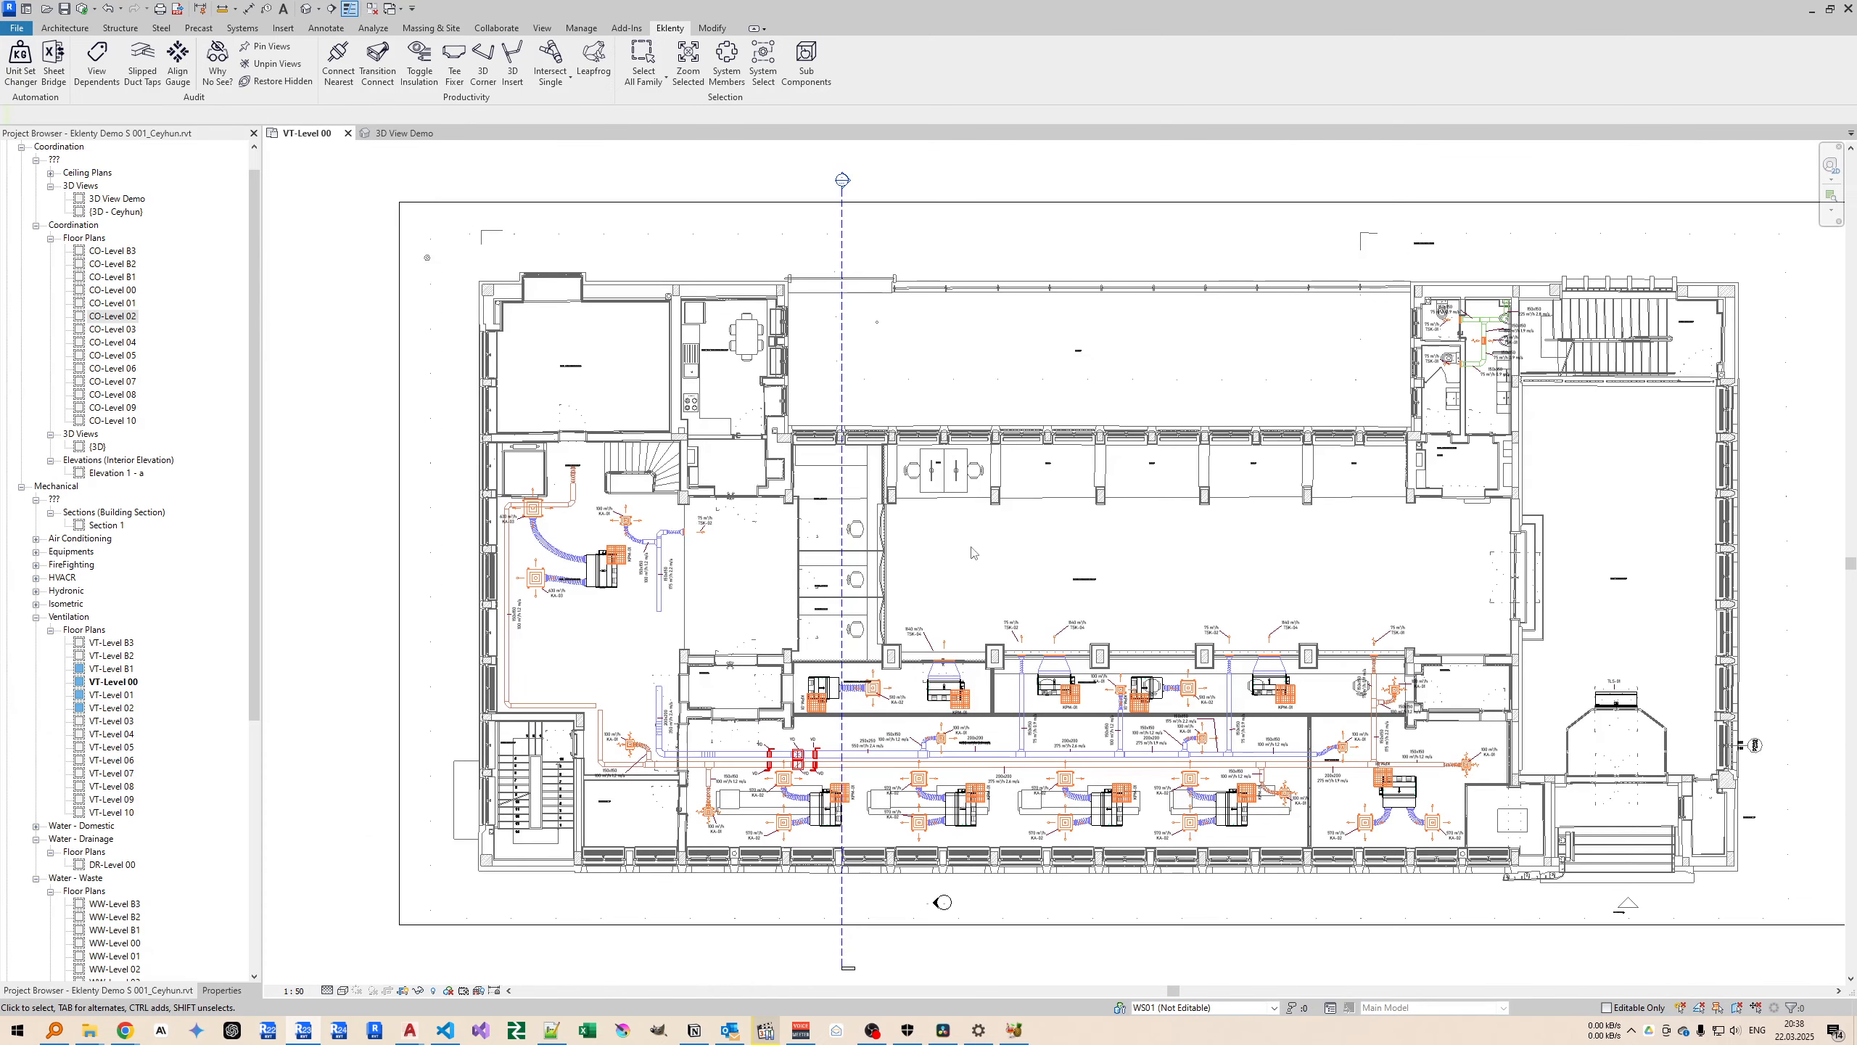
left_click(843, 549)
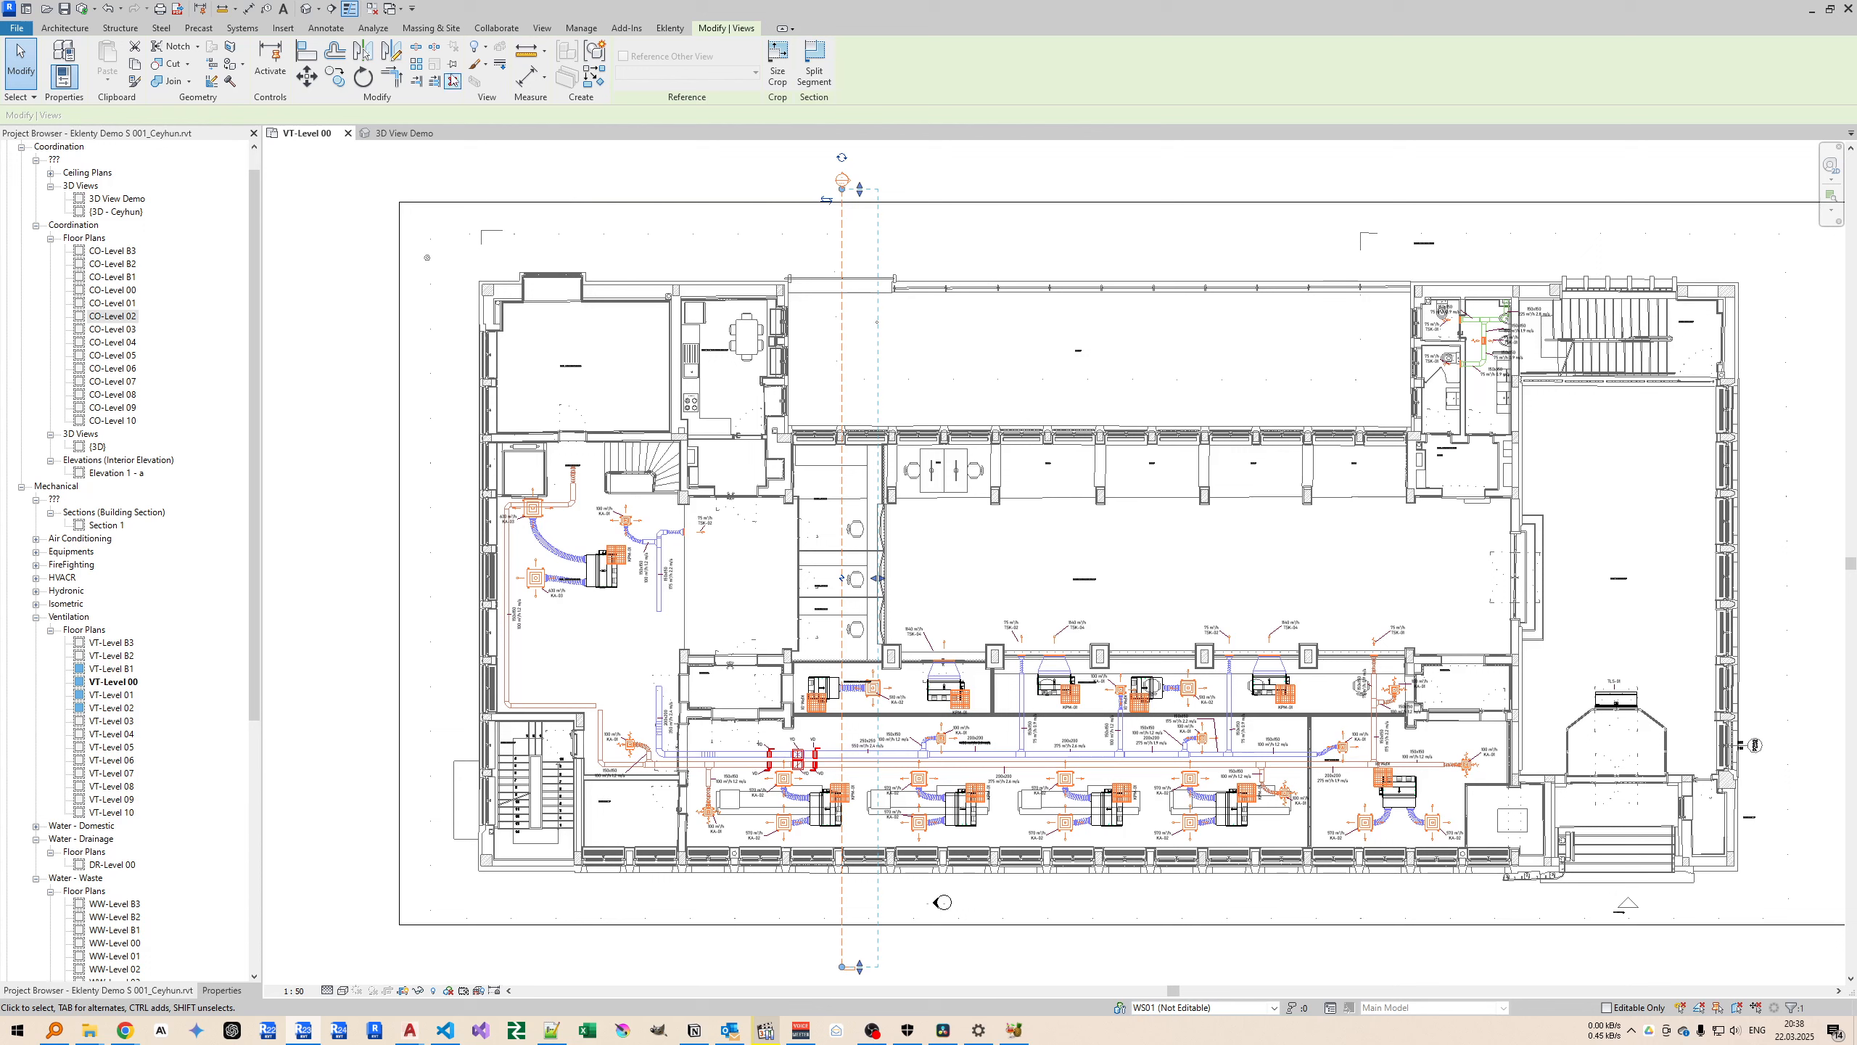
left_click(475, 65)
key("Escape")
Try to move the pinned section line sideways in the plan.
key("m")
key("v")
left_click(885, 477)
left_click(834, 471)
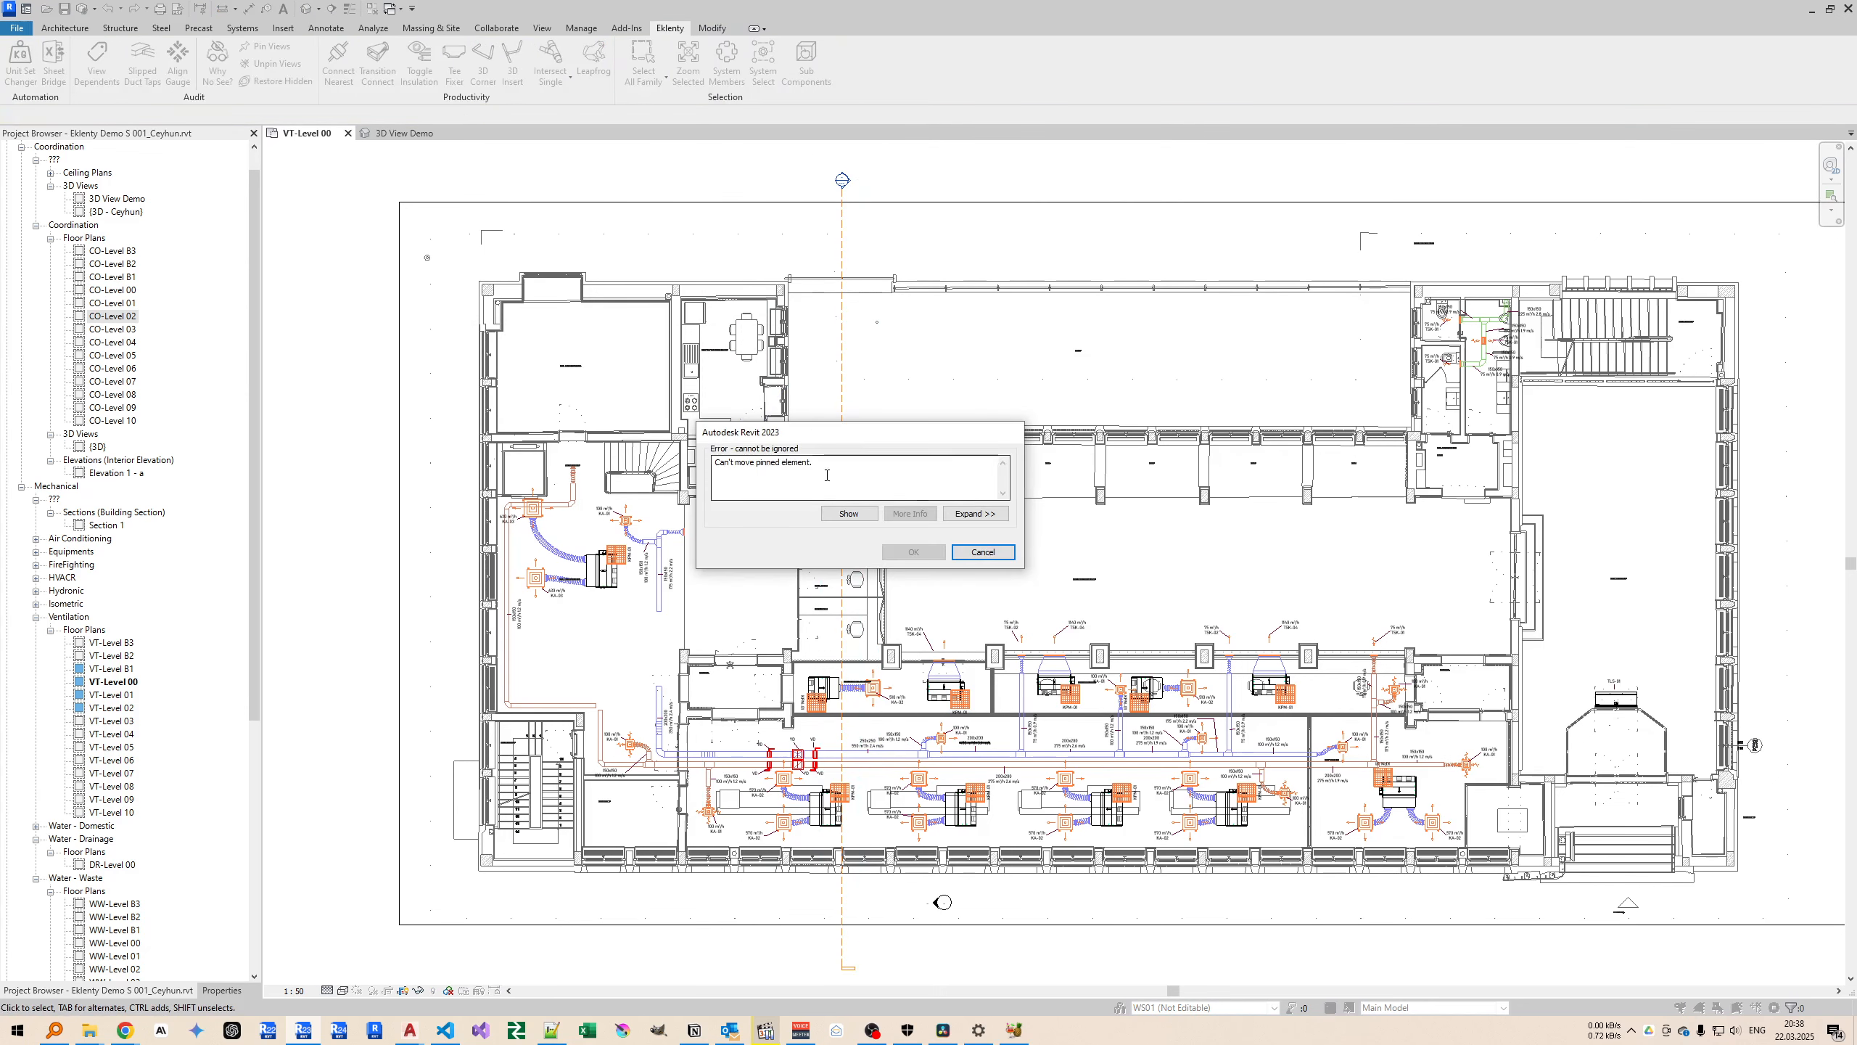
left_click(983, 551)
left_click(842, 402)
key("m")
key("v")
key("Escape")
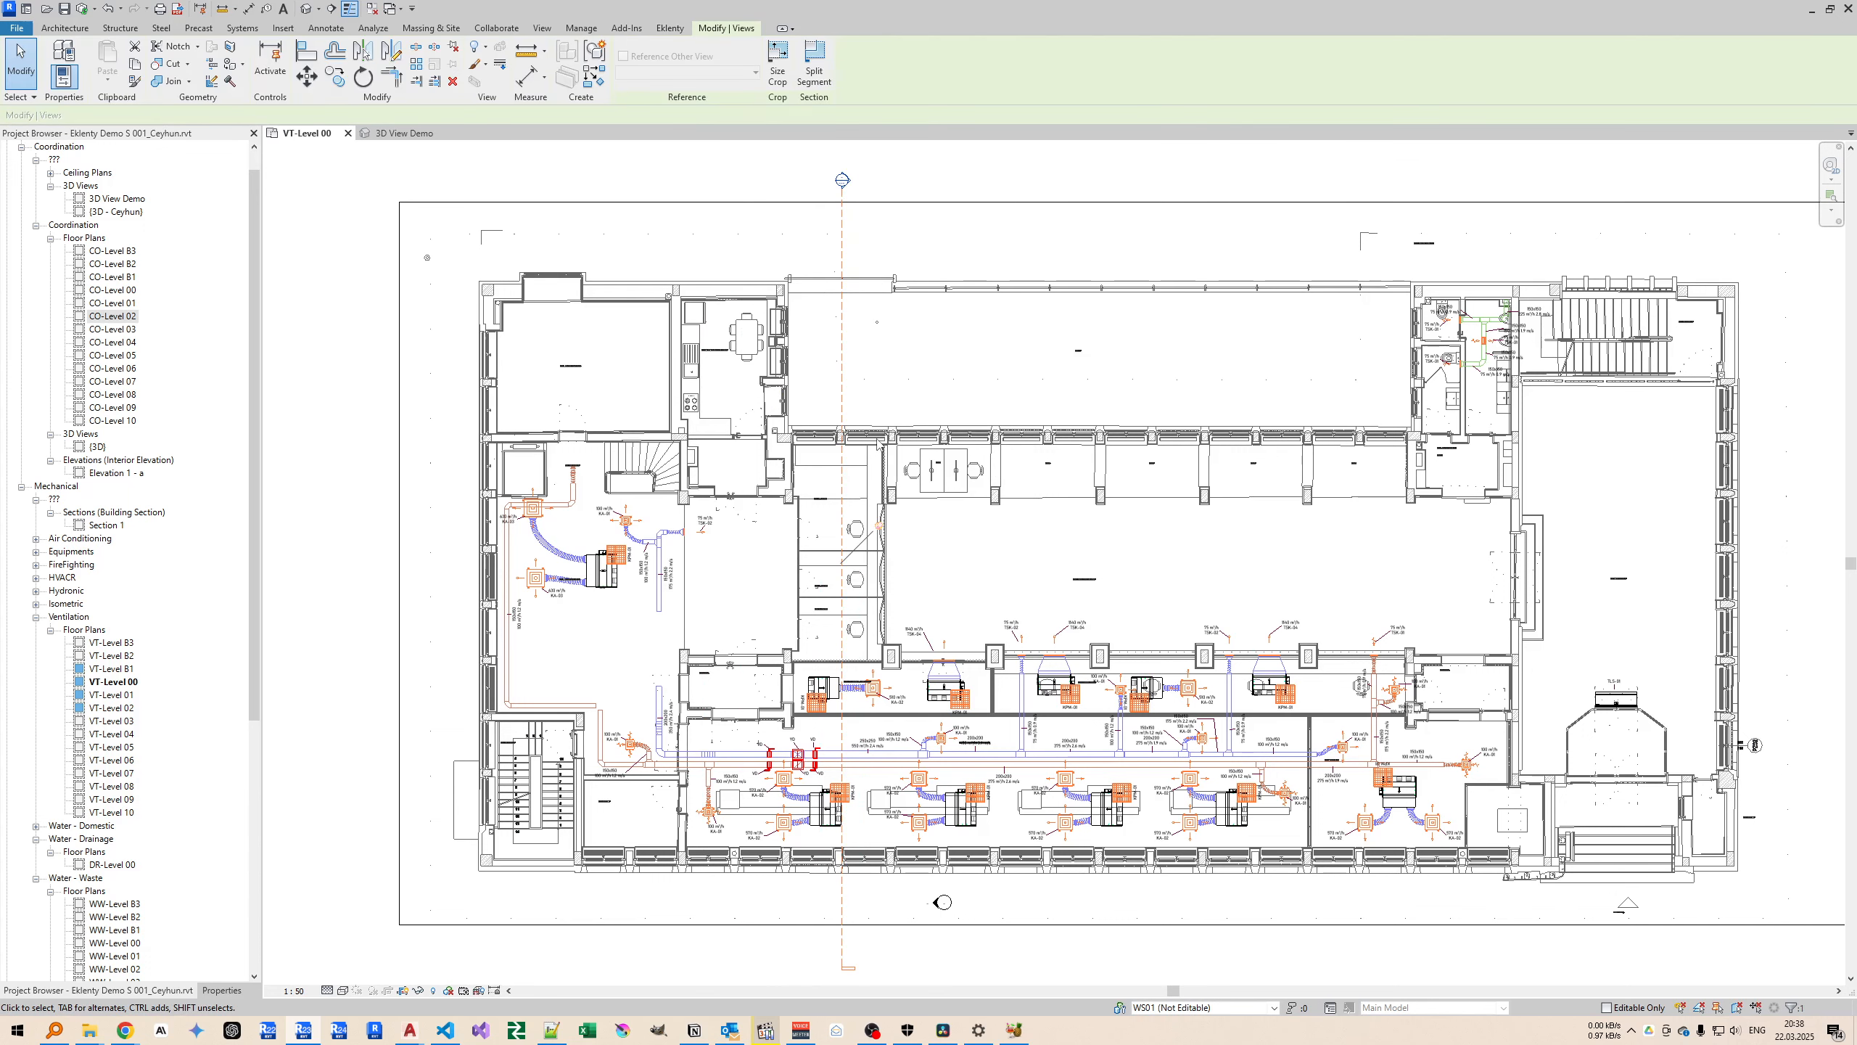
Delete the Section 1 view from the project and draw a new vertical section through the whole building in the plan.
left_click(114, 525)
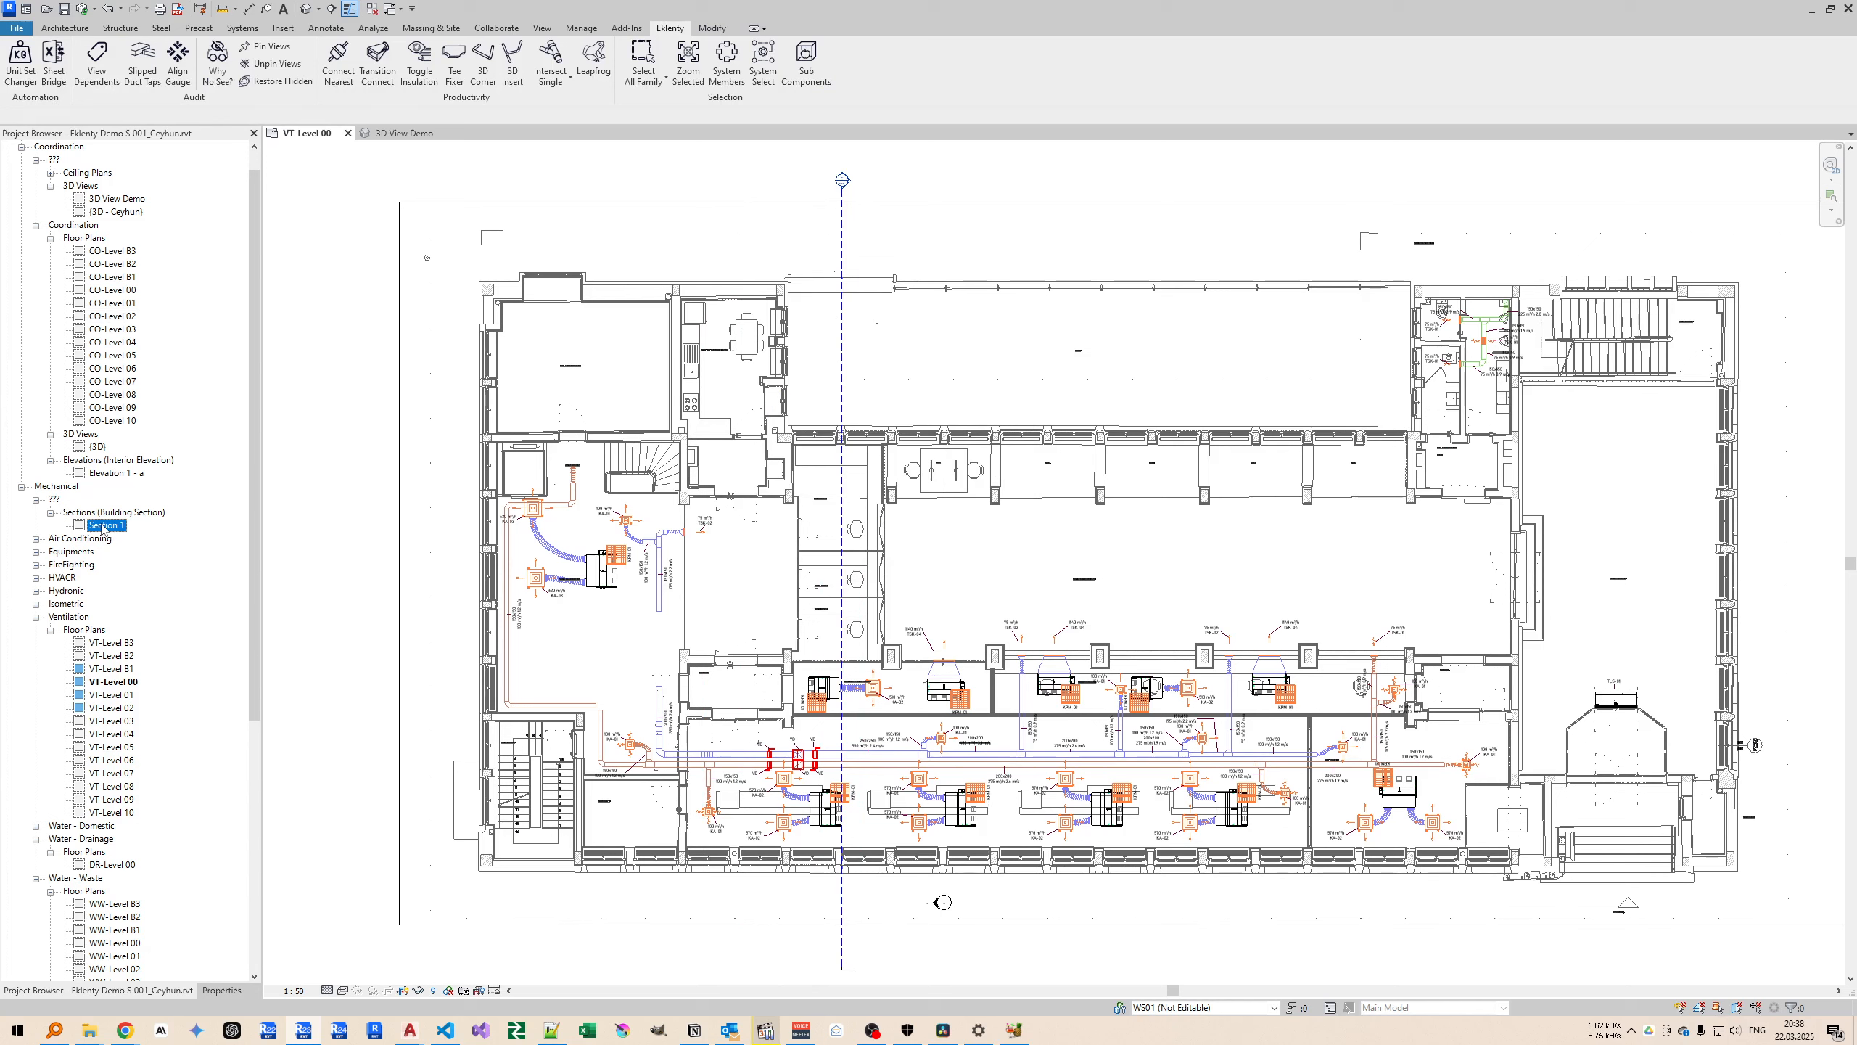
key("Delete")
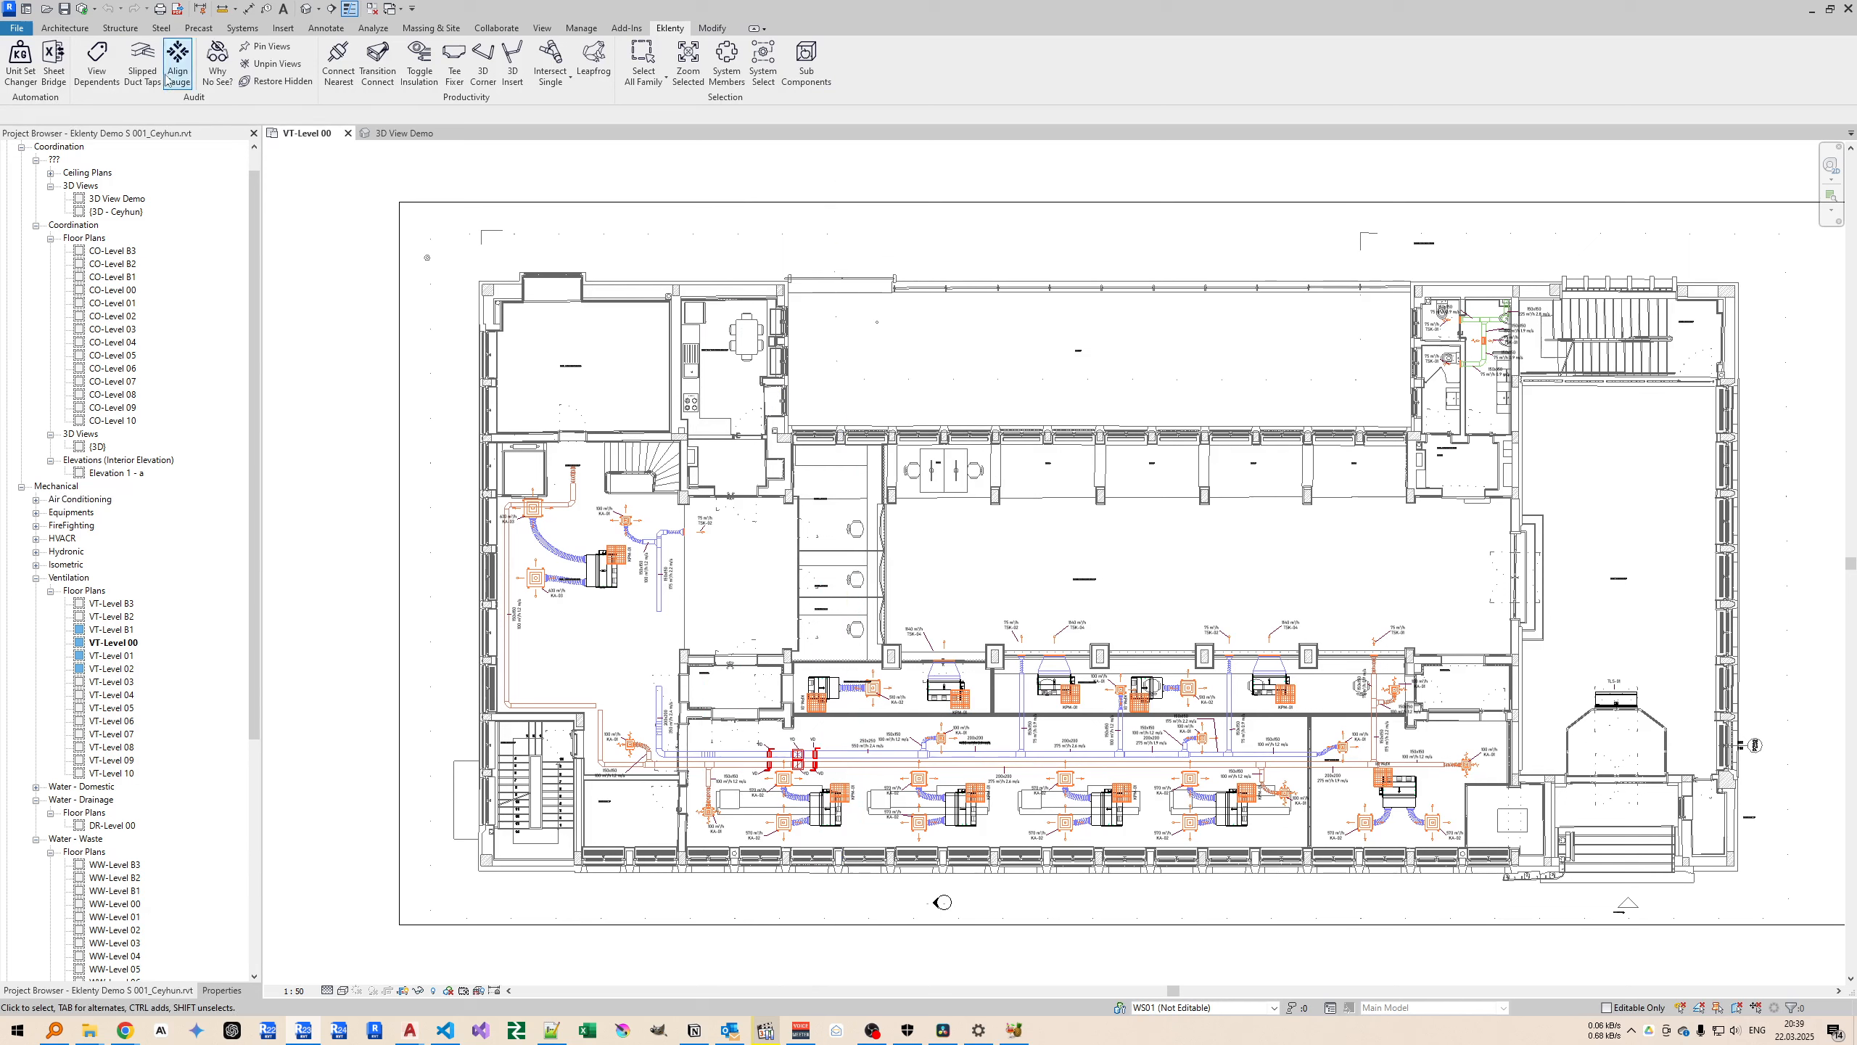
left_click(331, 8)
left_click(859, 239)
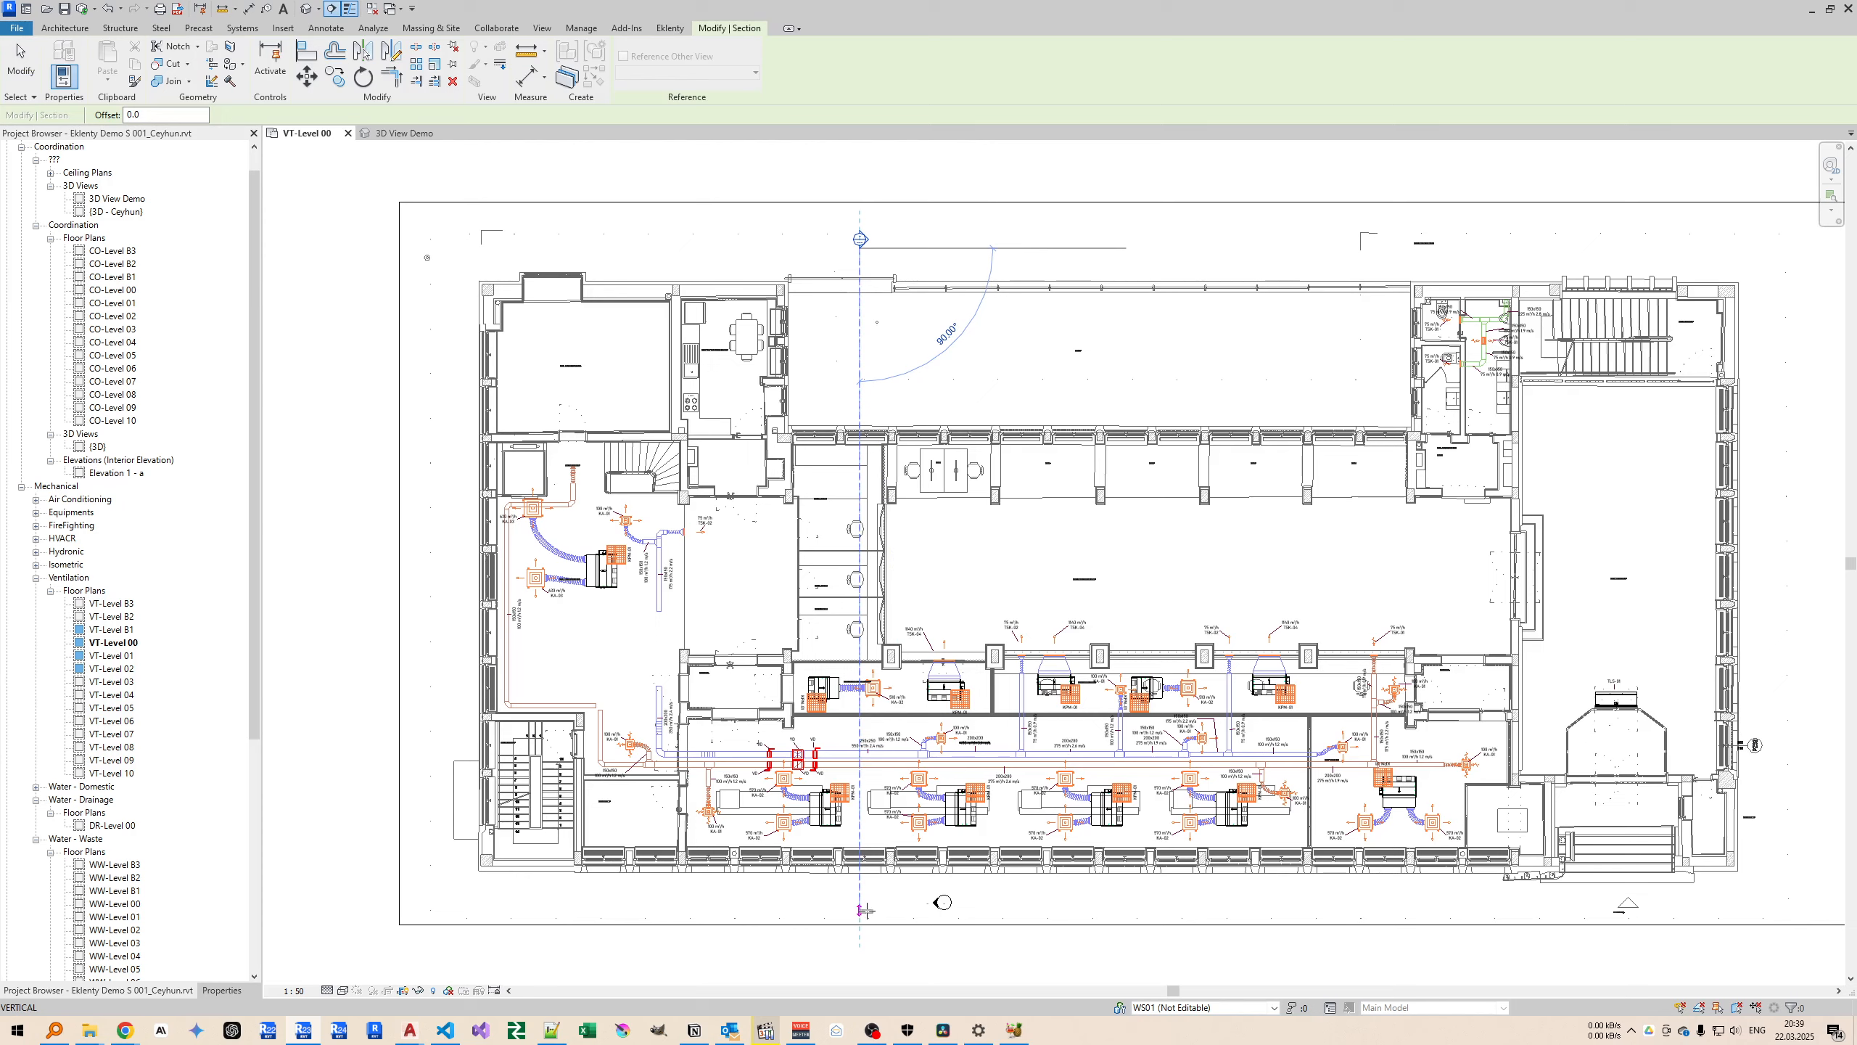
left_click(862, 910)
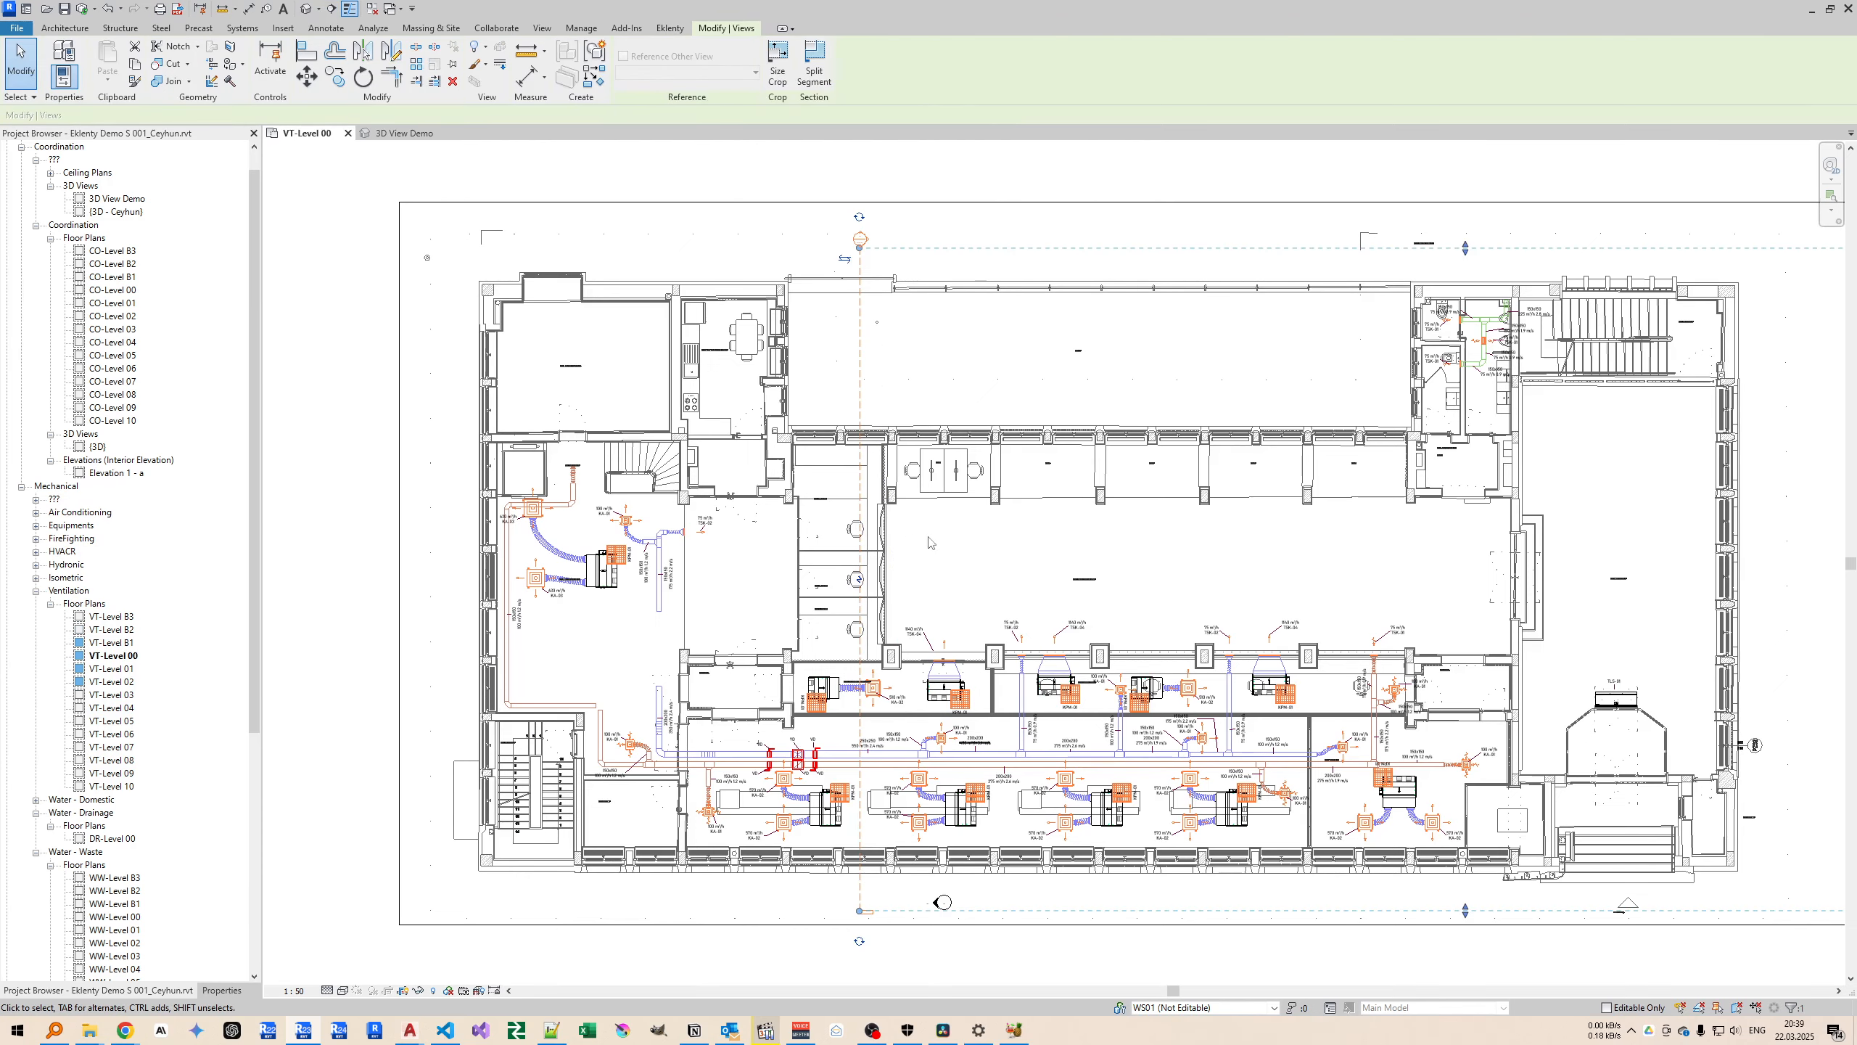
Shorten the new section's view depth to just beyond its line and protect the section with Pin Views.
scroll(1466, 555, "down", 2)
scroll(1105, 589, "up", 4)
middle_click_drag(1123, 593, 1079, 601)
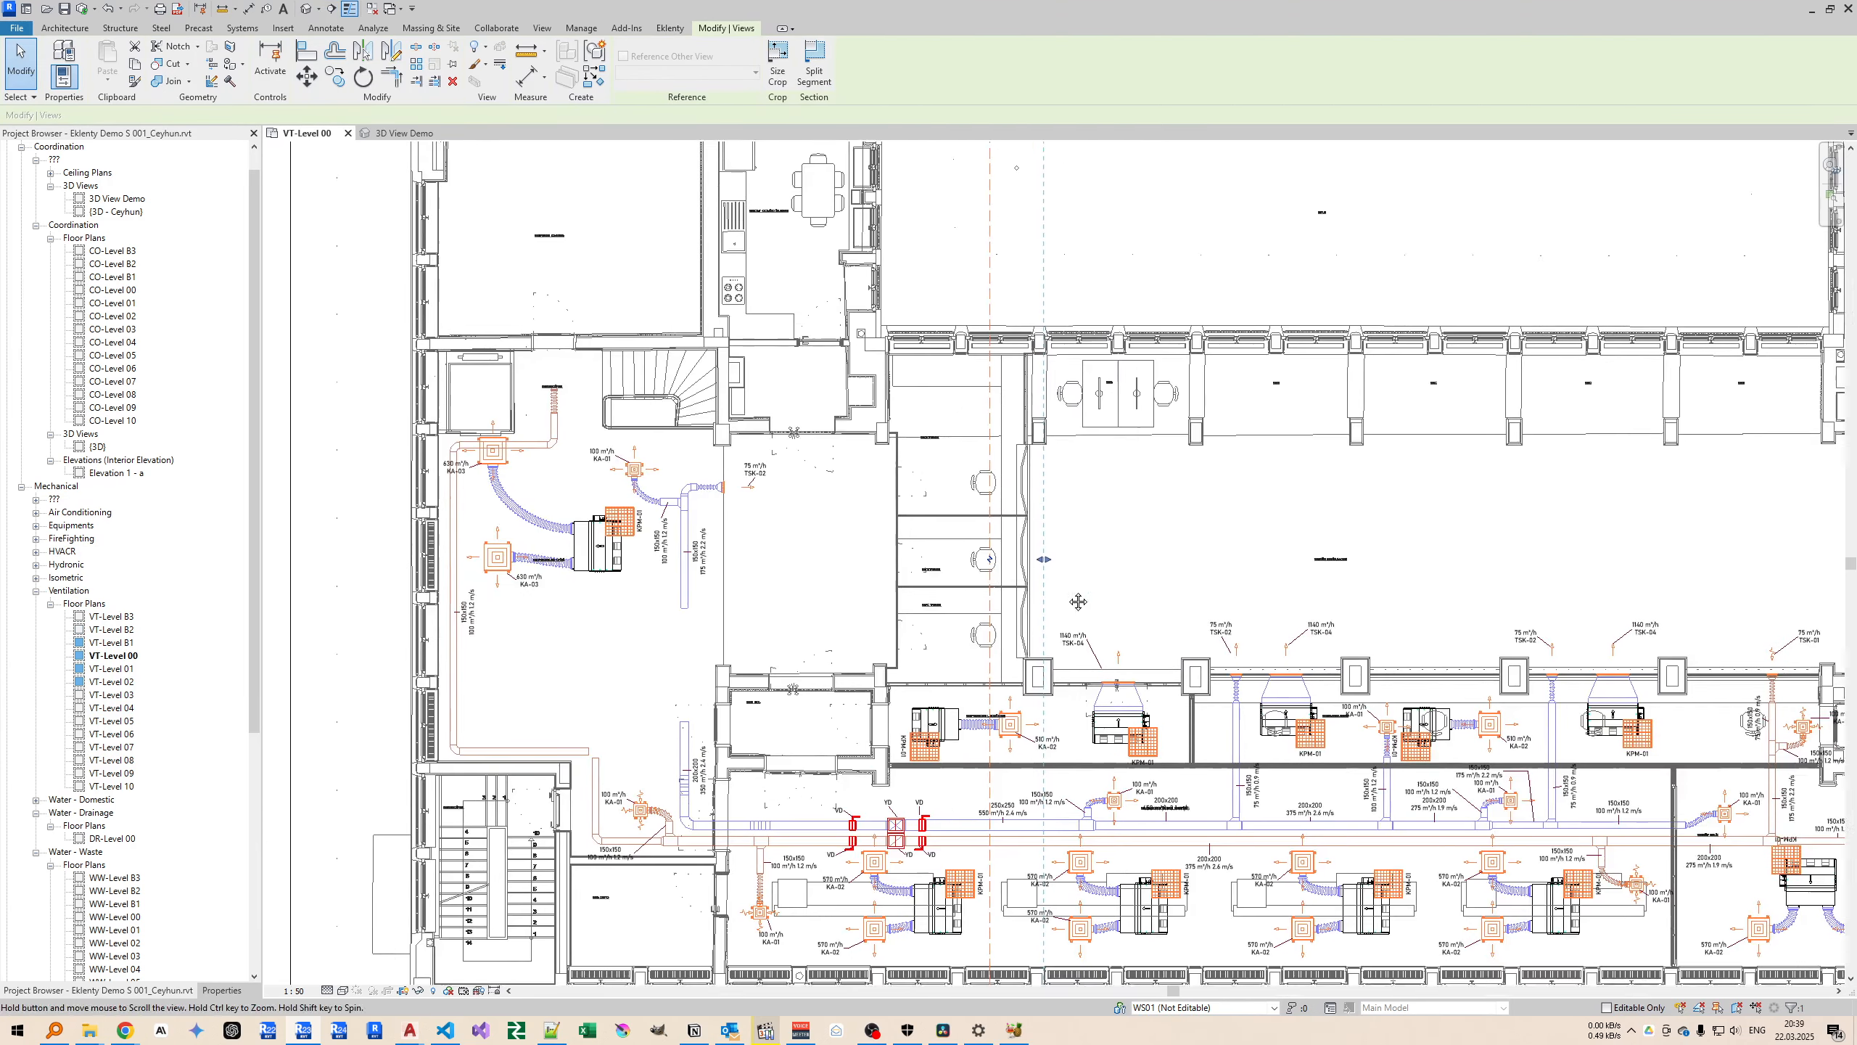
middle_click_drag(1079, 602, 998, 619)
scroll(998, 619, "down", 1)
left_click(670, 28)
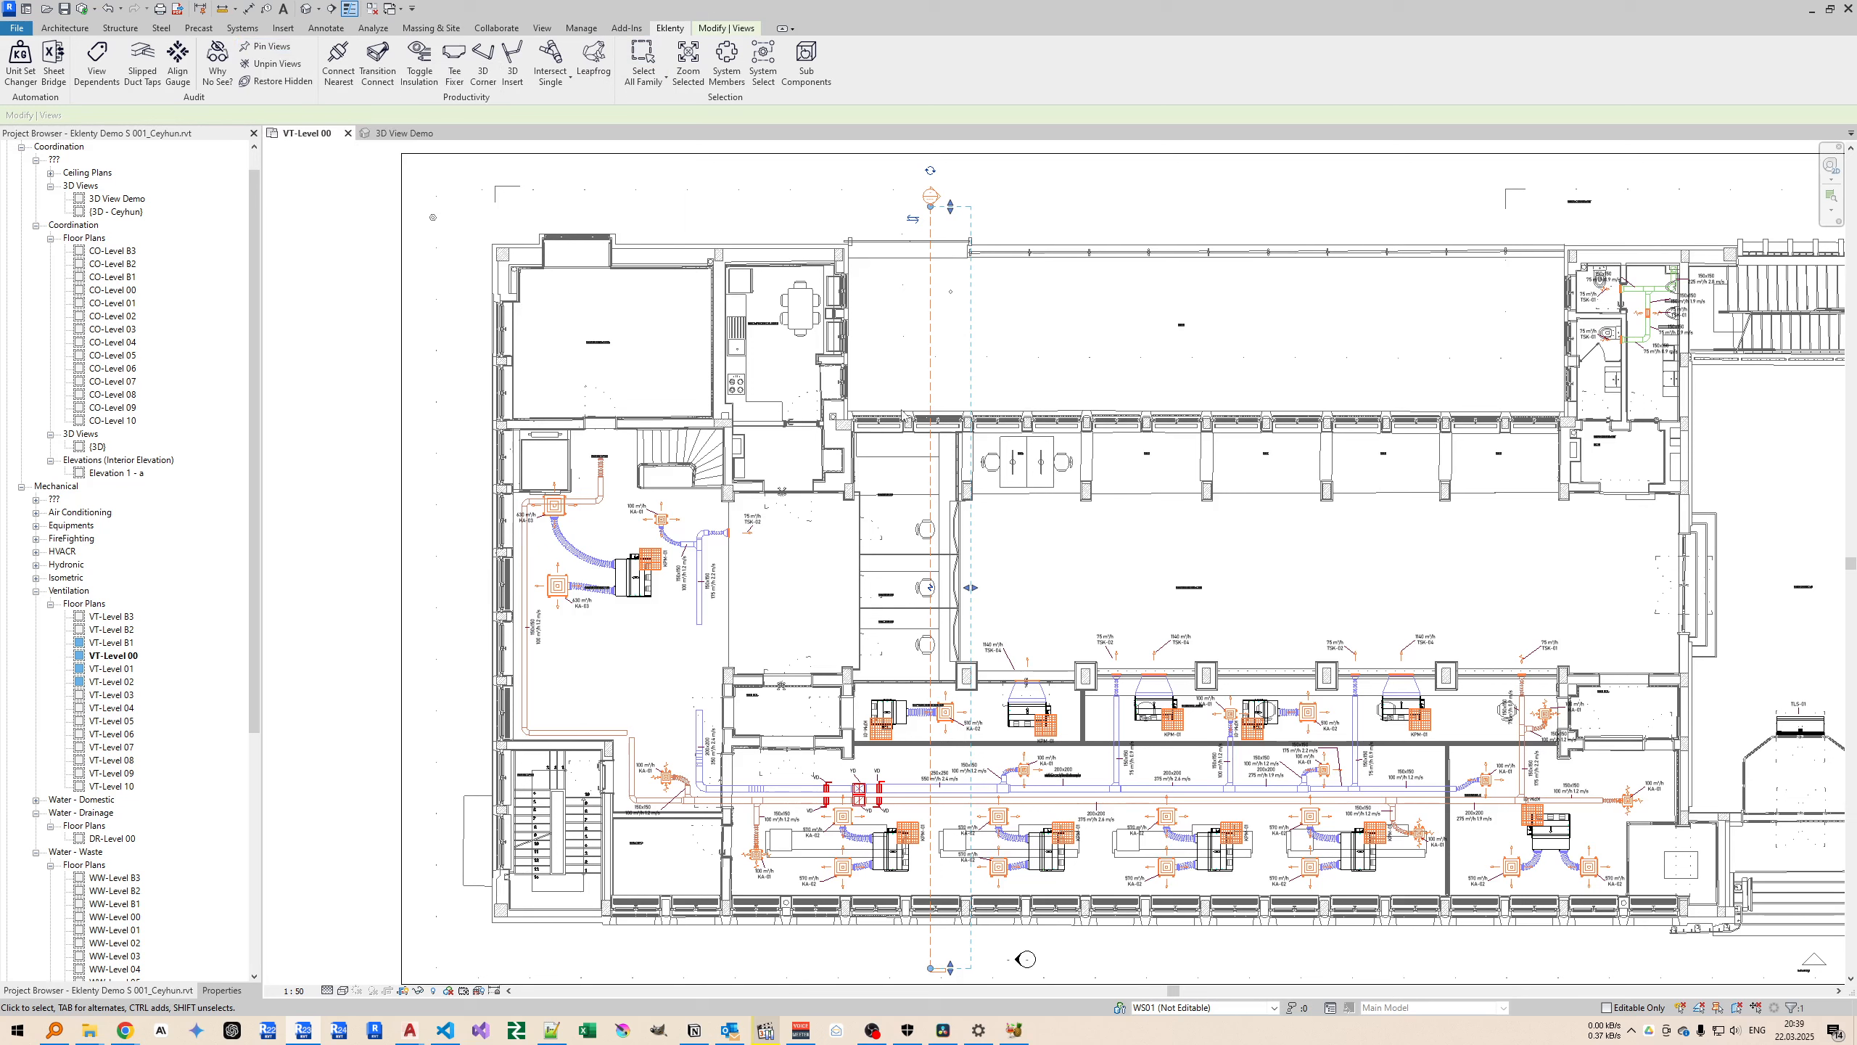
left_click(267, 48)
left_click(1052, 376)
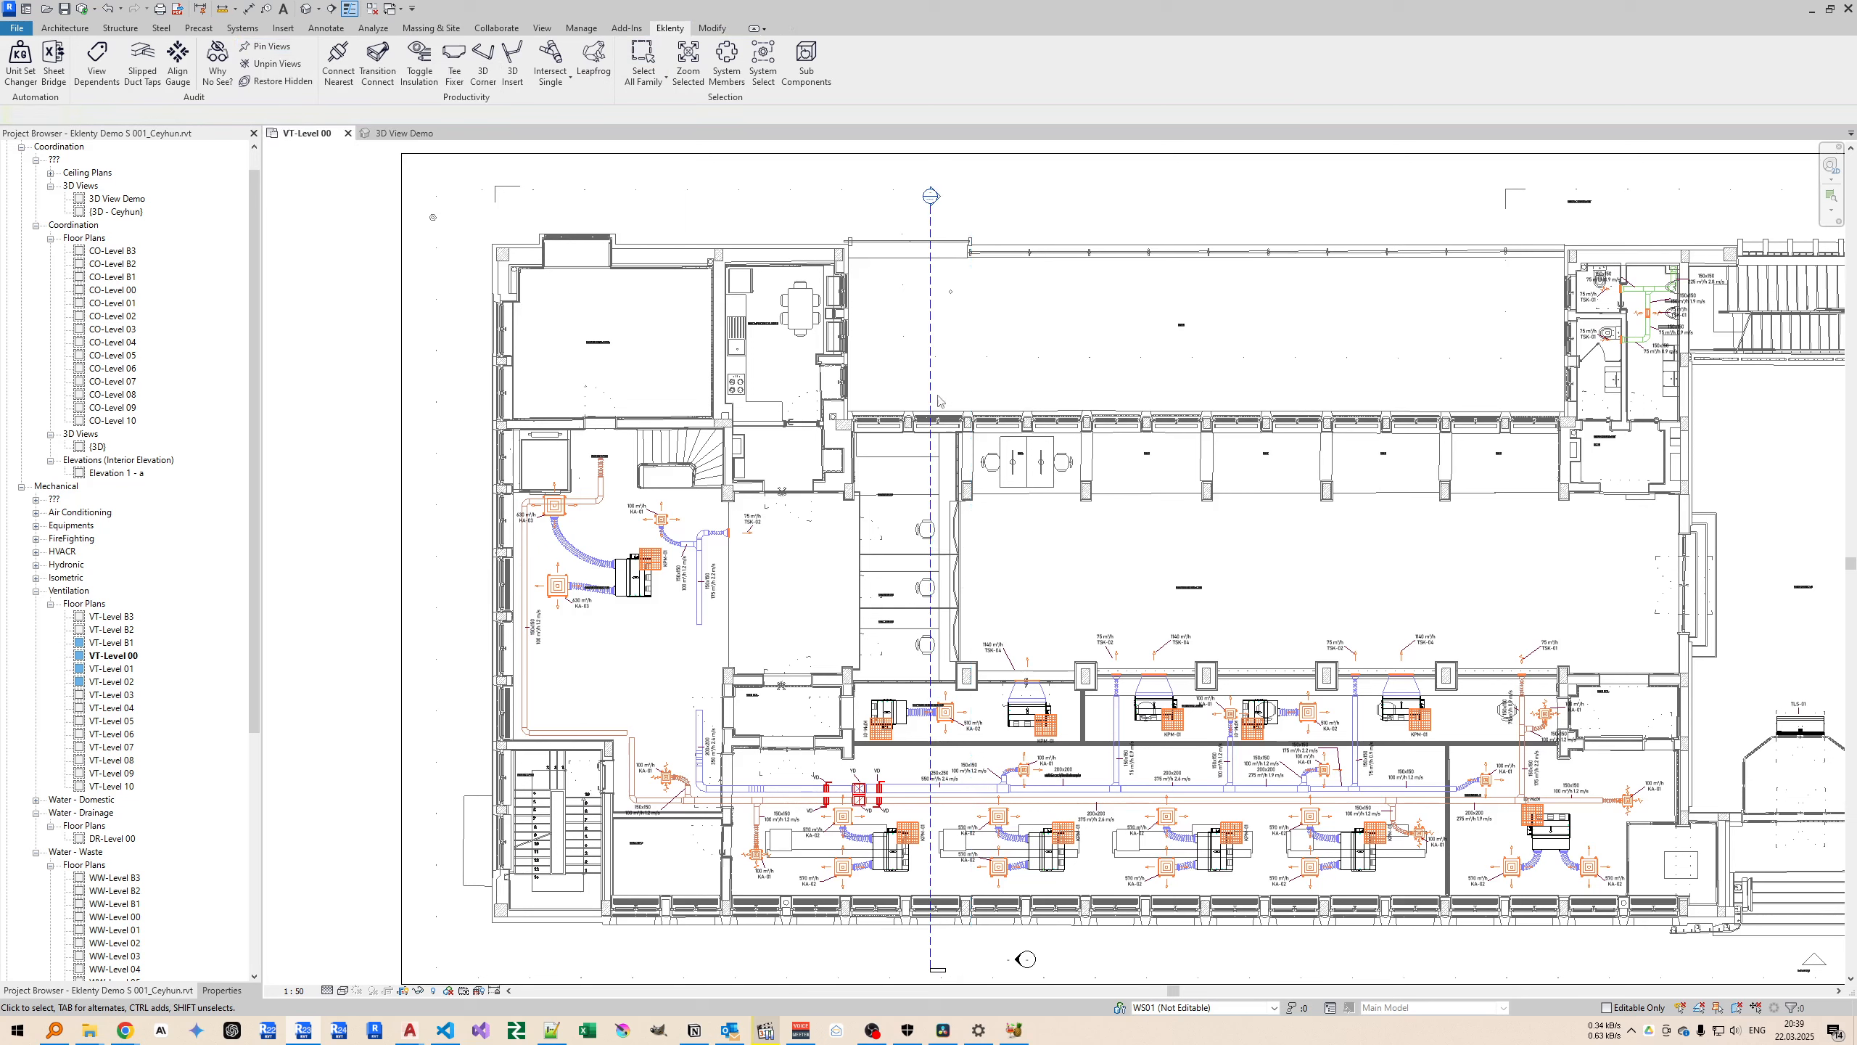
Try to delete the pinned section line in the VT-Level 00 plan.
left_click(931, 389)
key("Delete")
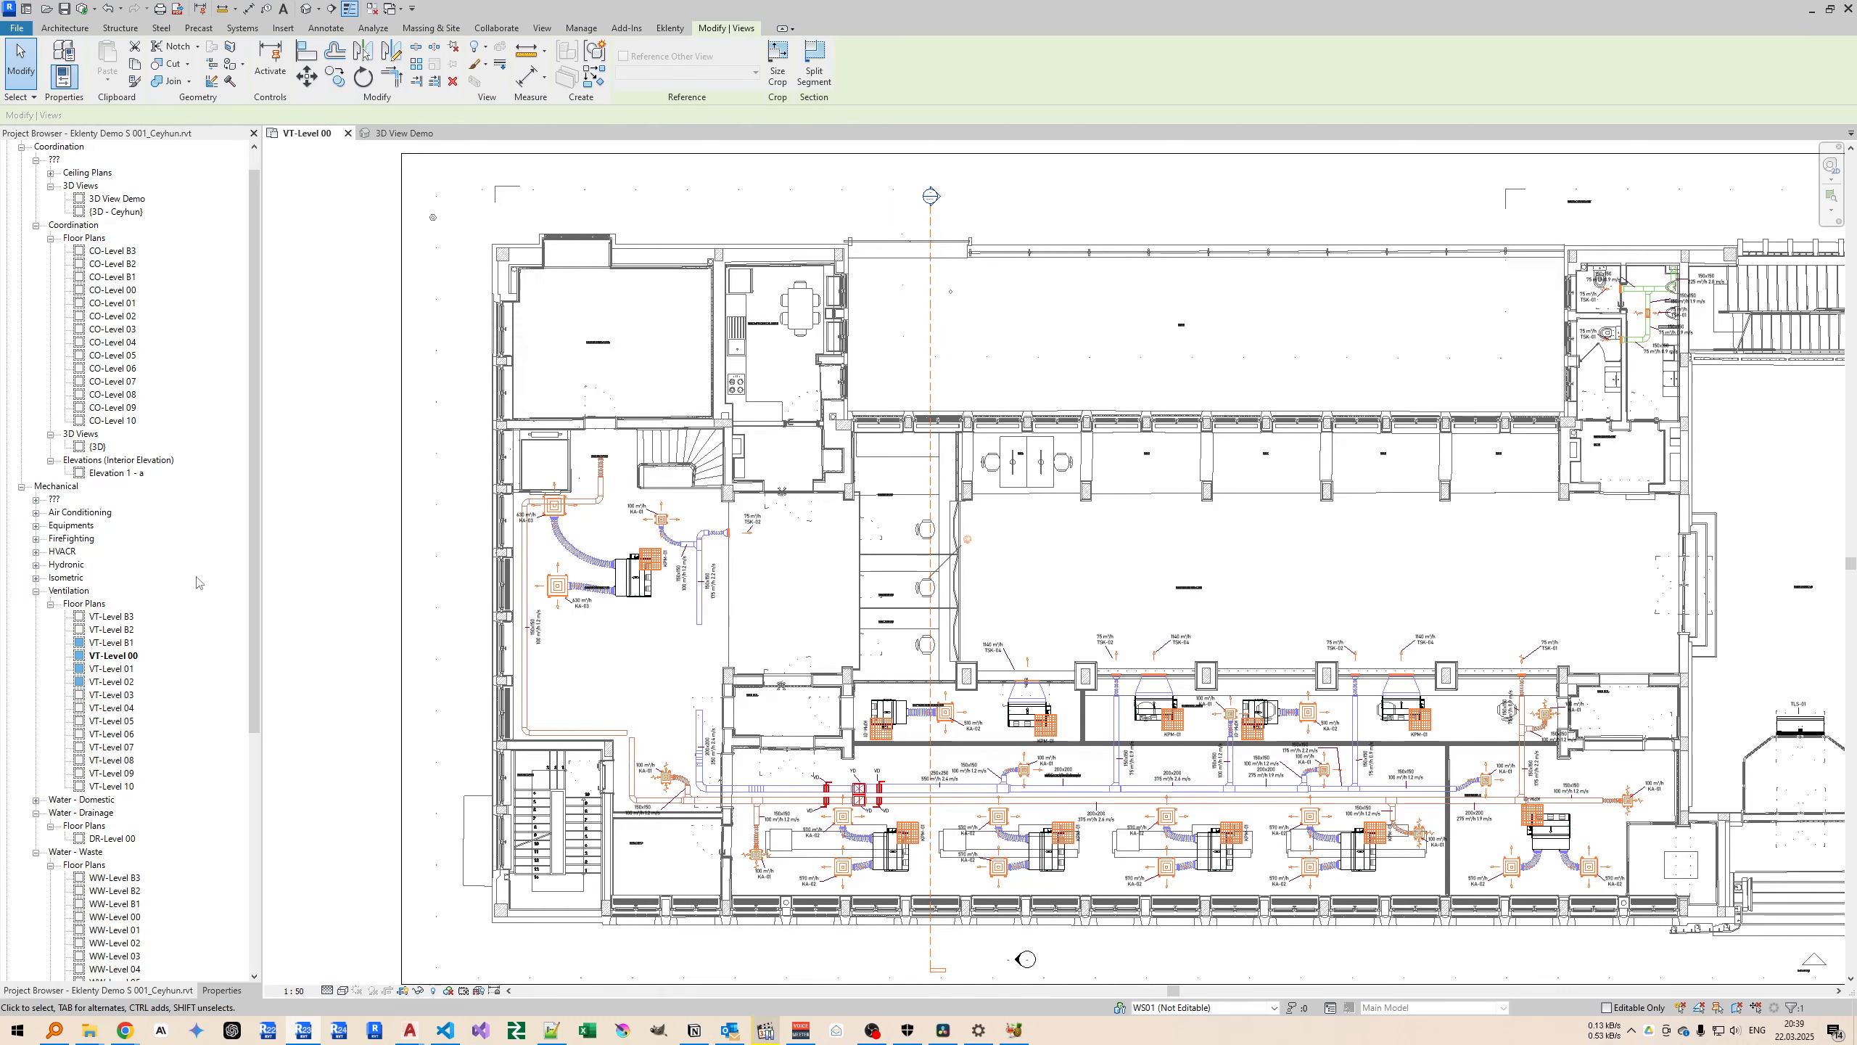
middle_click_drag(995, 390, 990, 370)
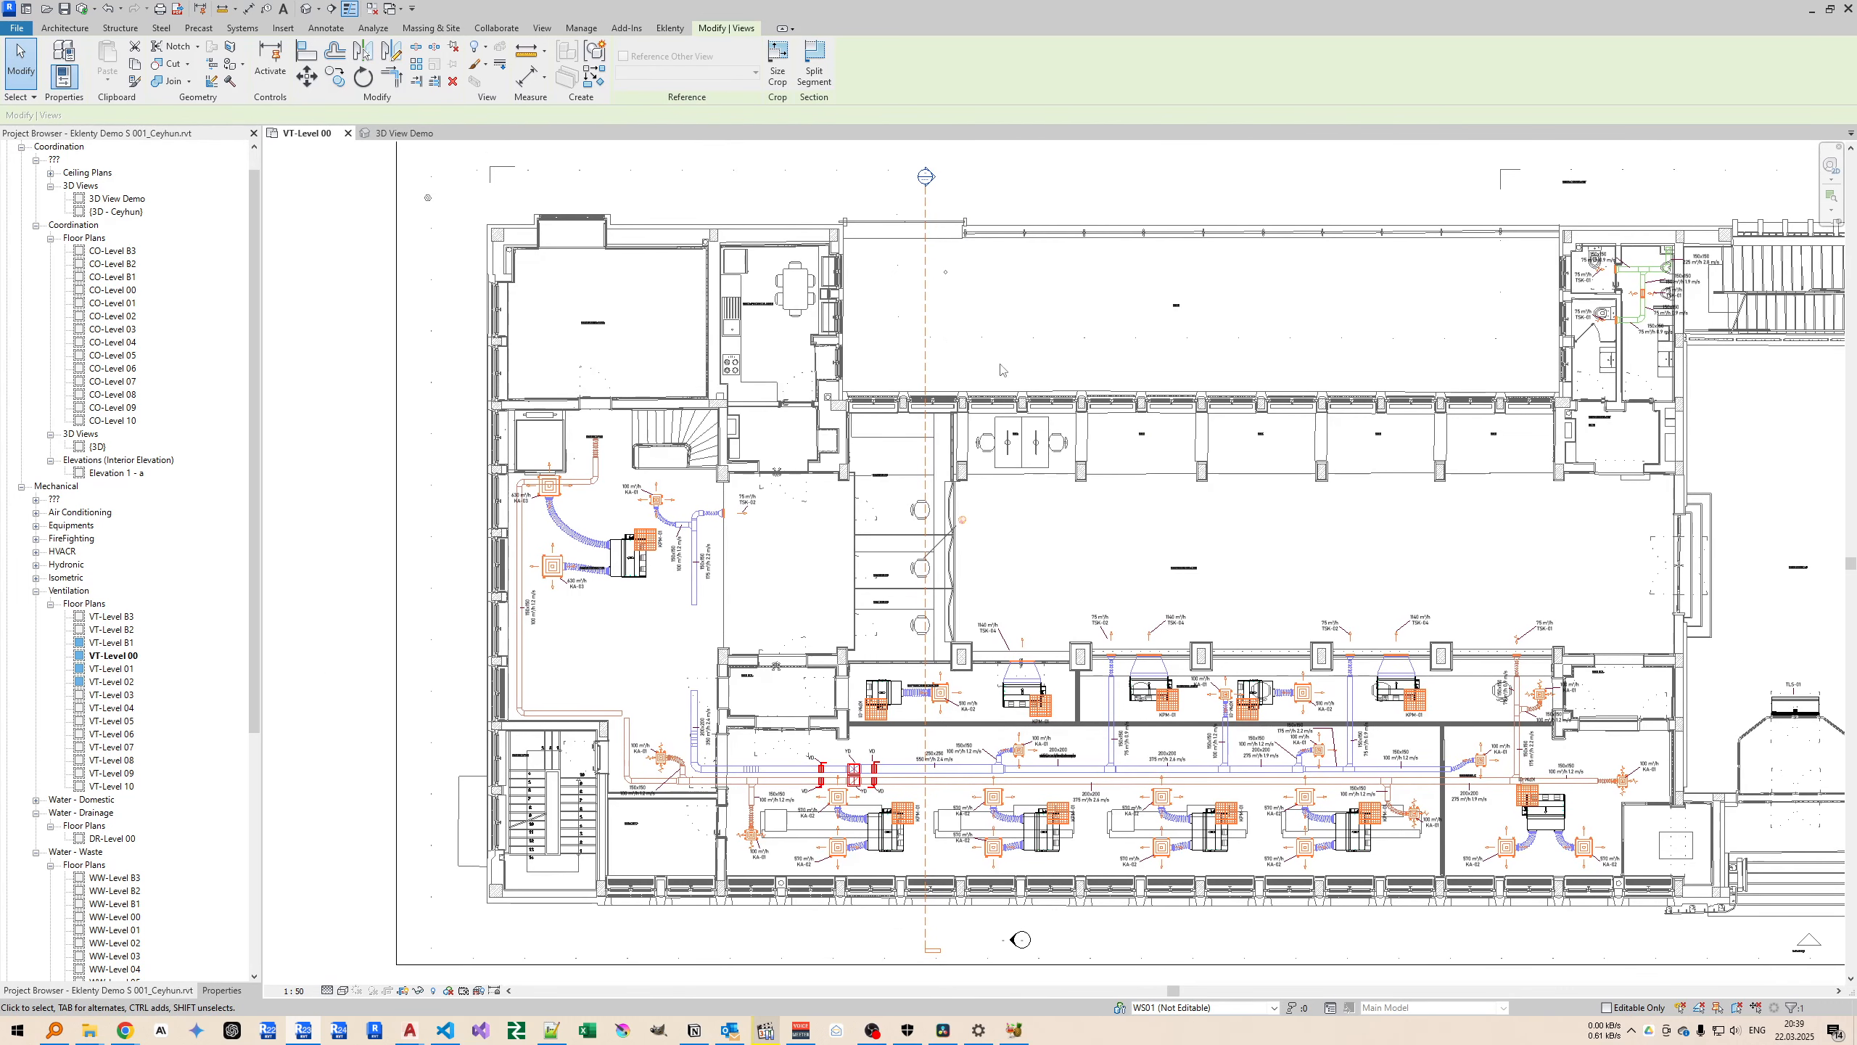
key("f")
key("b")
Try to delete the pinned Section 1 view from the project's view list.
left_click(110, 514)
left_click(108, 536)
left_click(107, 525)
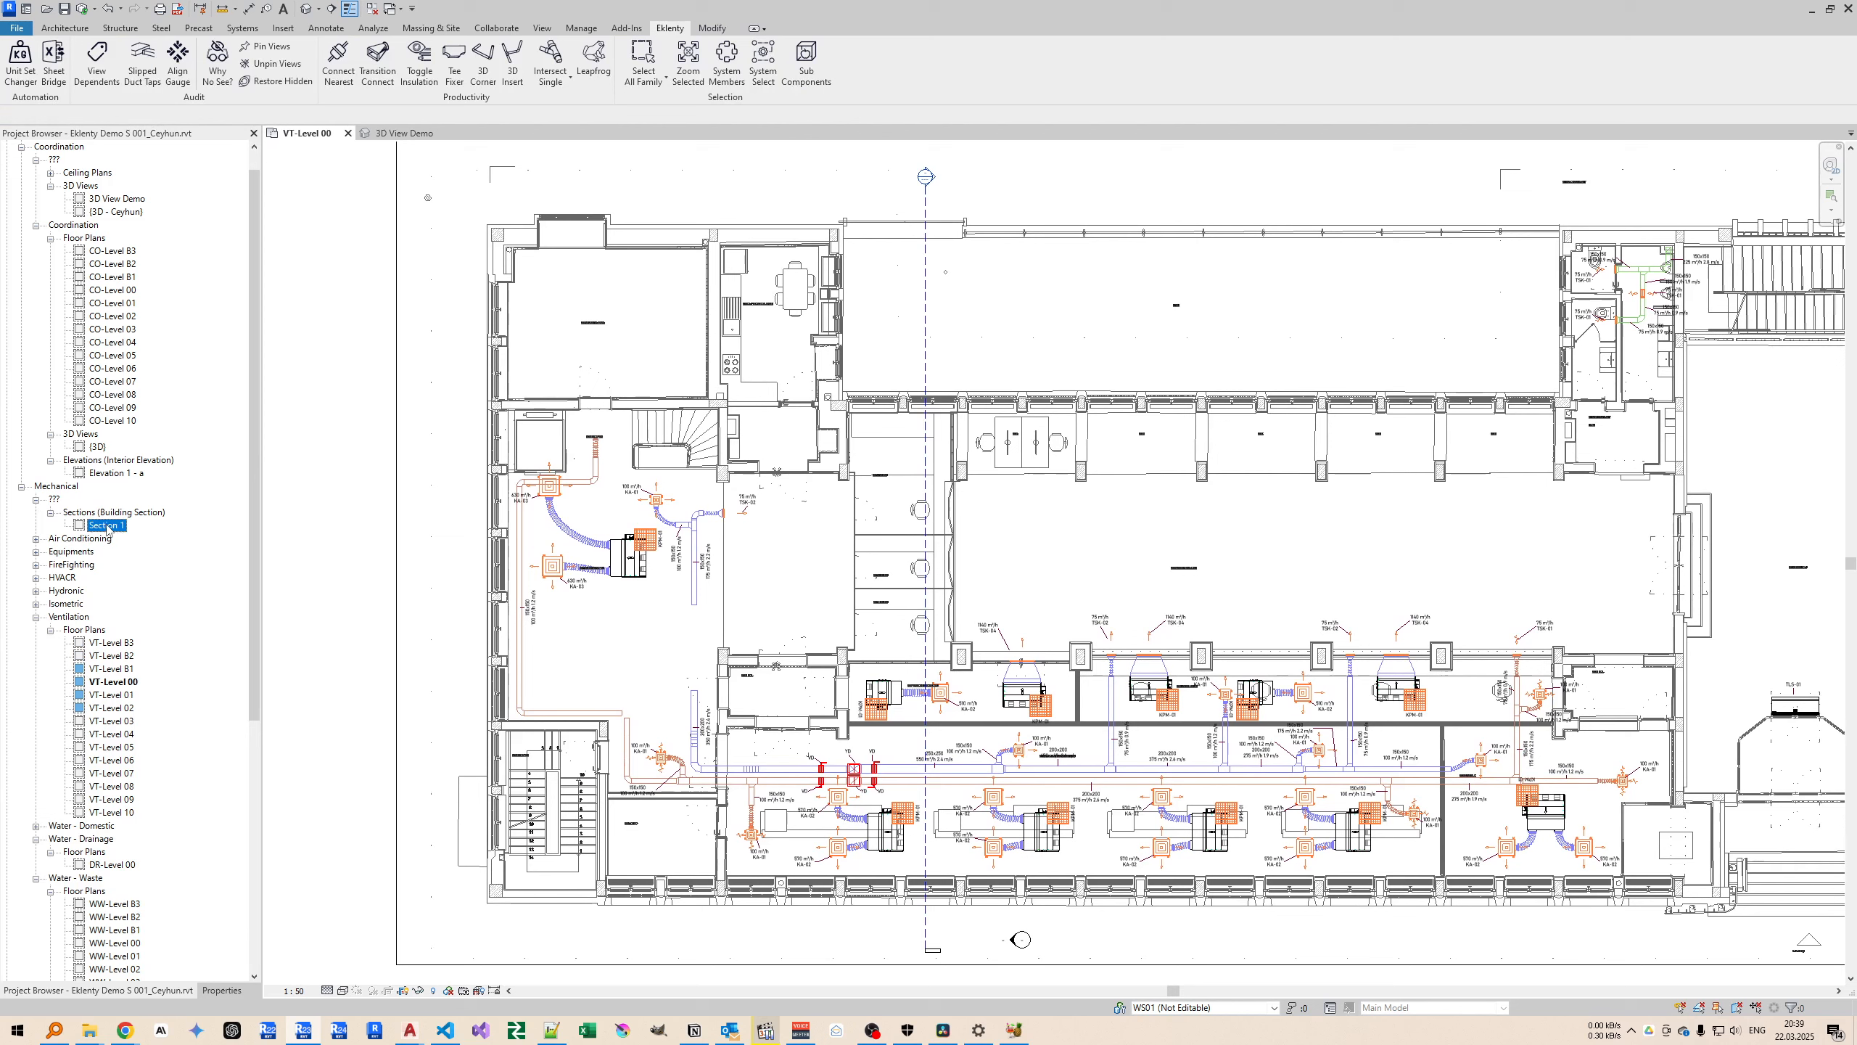
key("Delete")
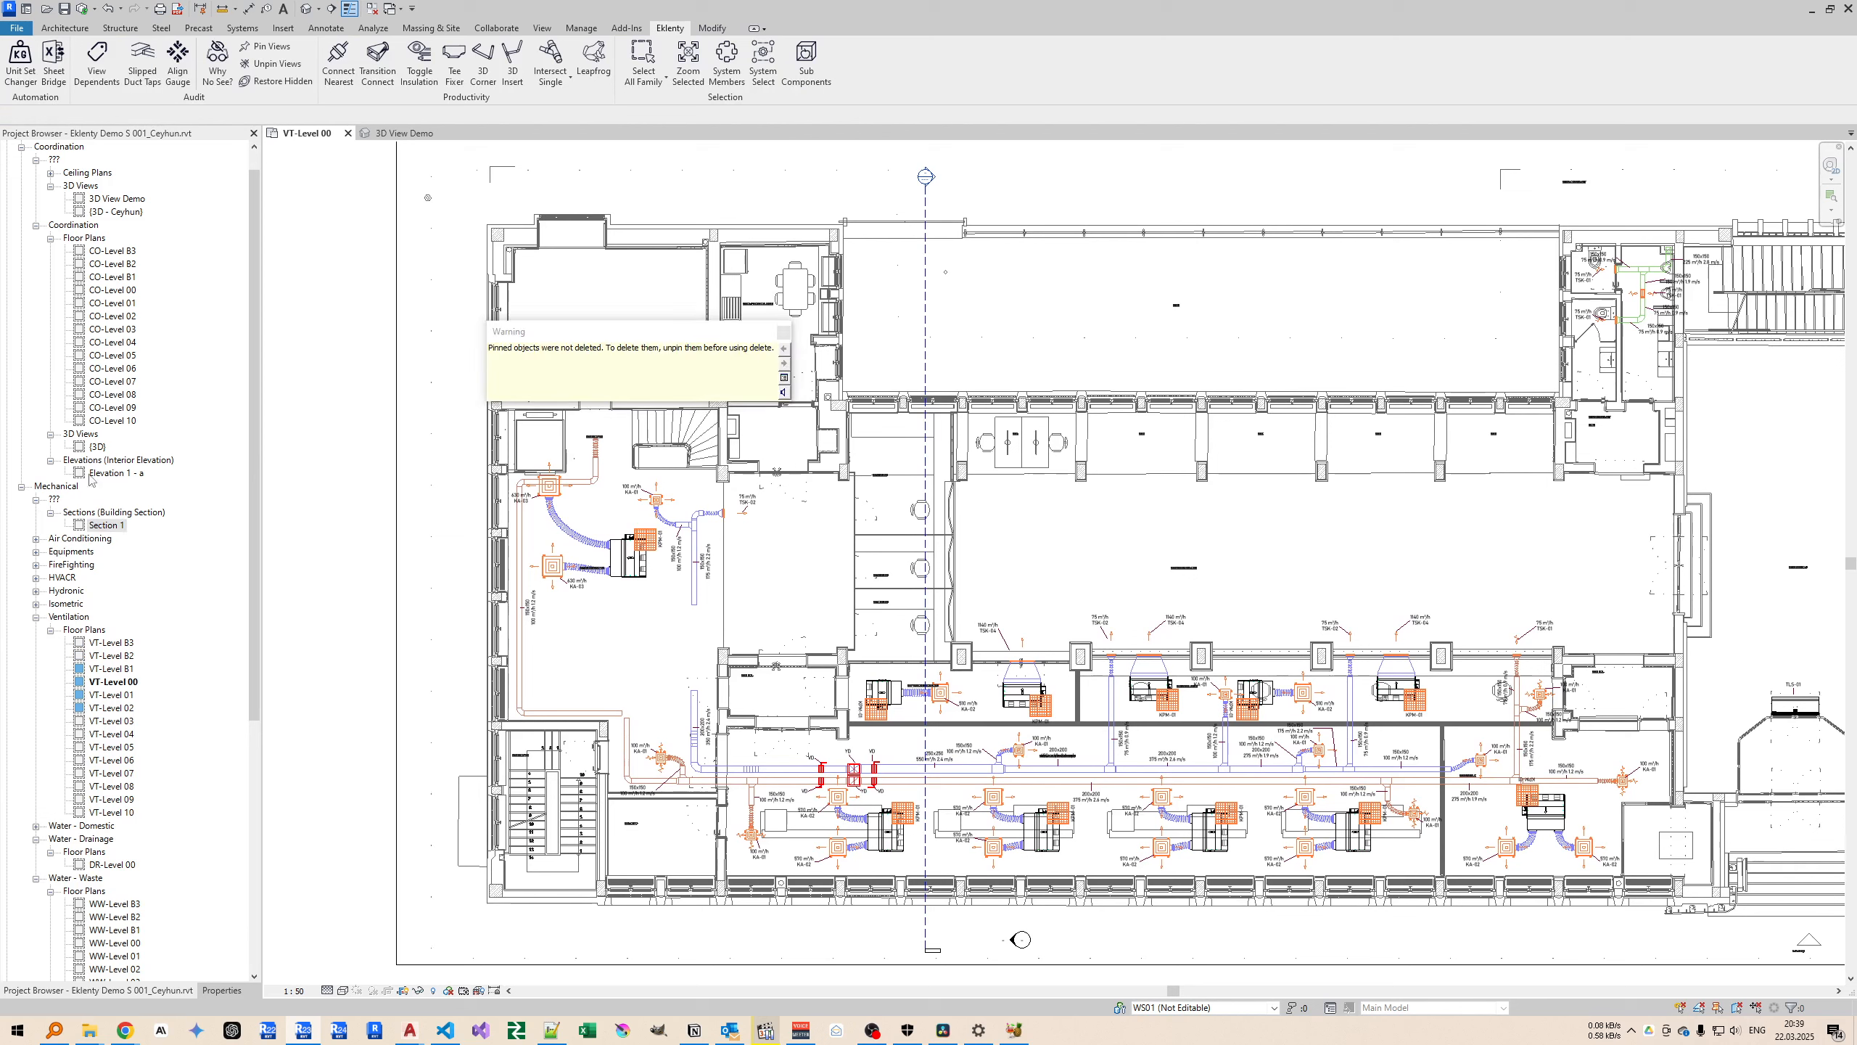
Protect the coordination floor plans CO-Level 00 through CO-Level 06 with Pin Views.
left_click(115, 277)
left_click(117, 342, "shift")
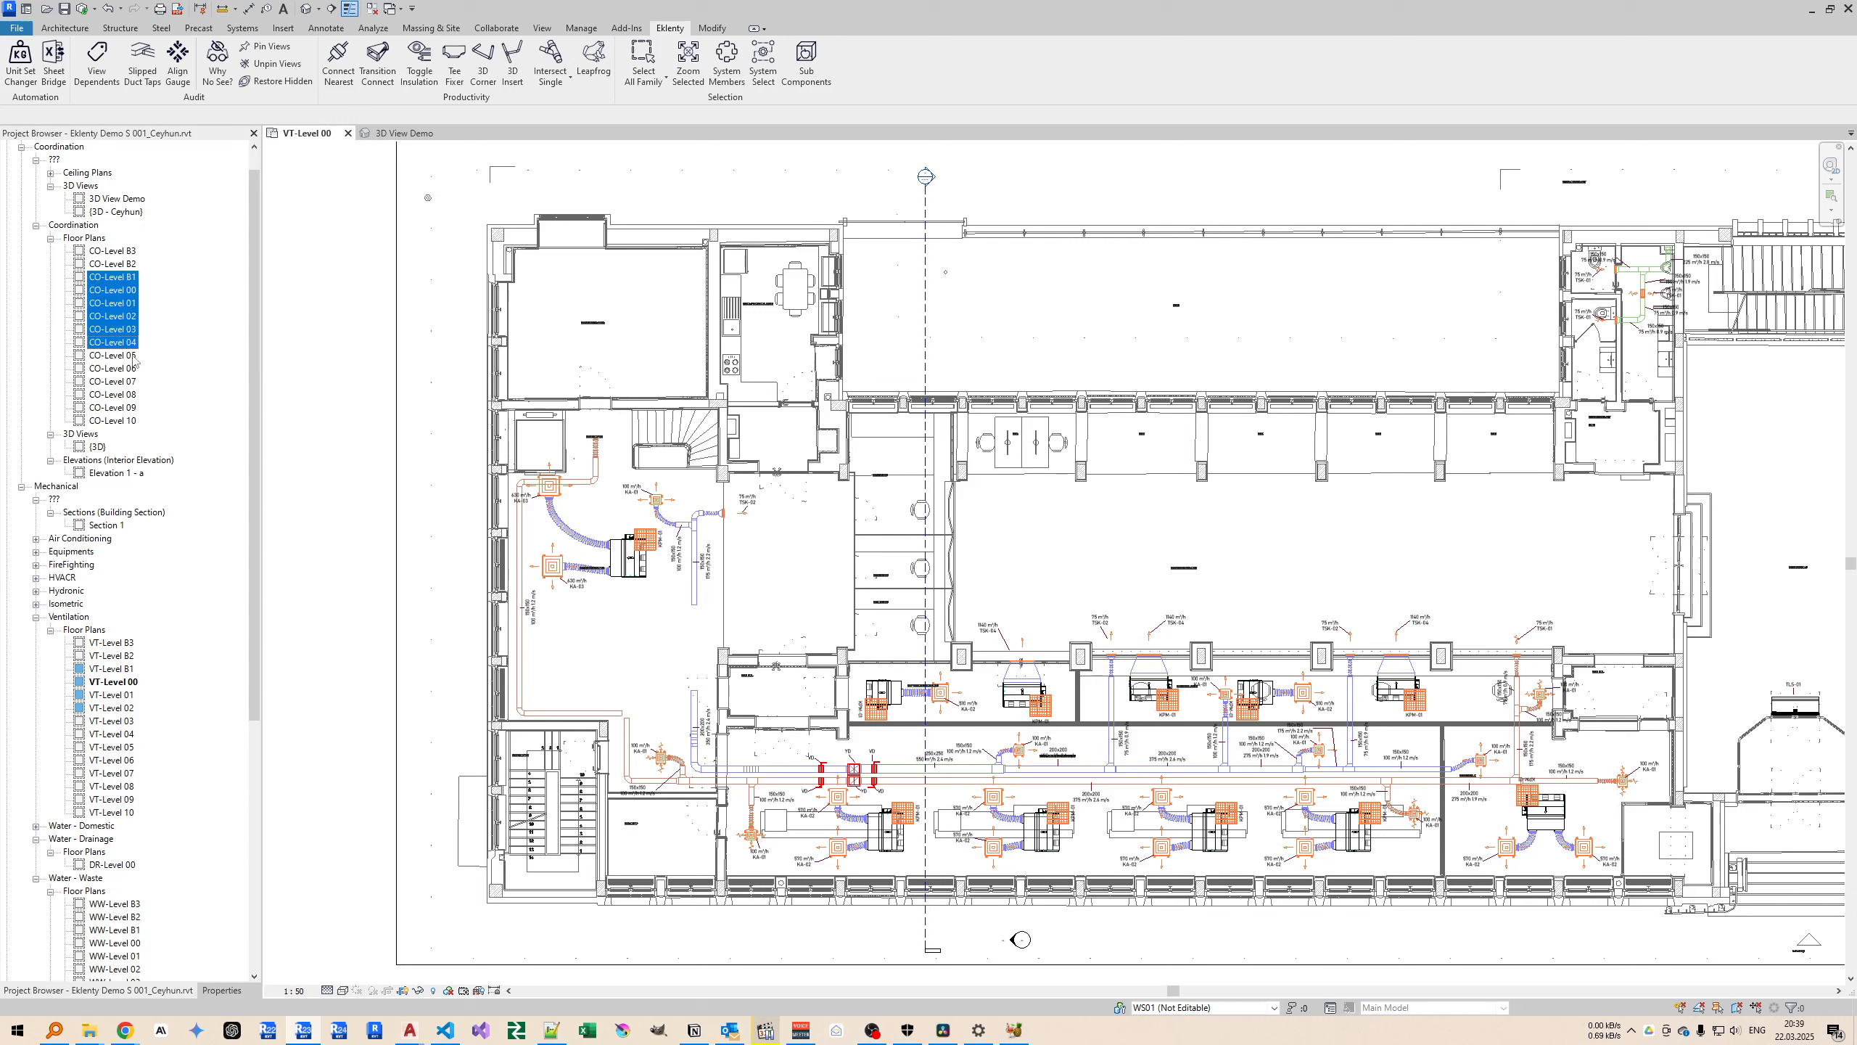
left_click(108, 289)
left_click(114, 369, "shift")
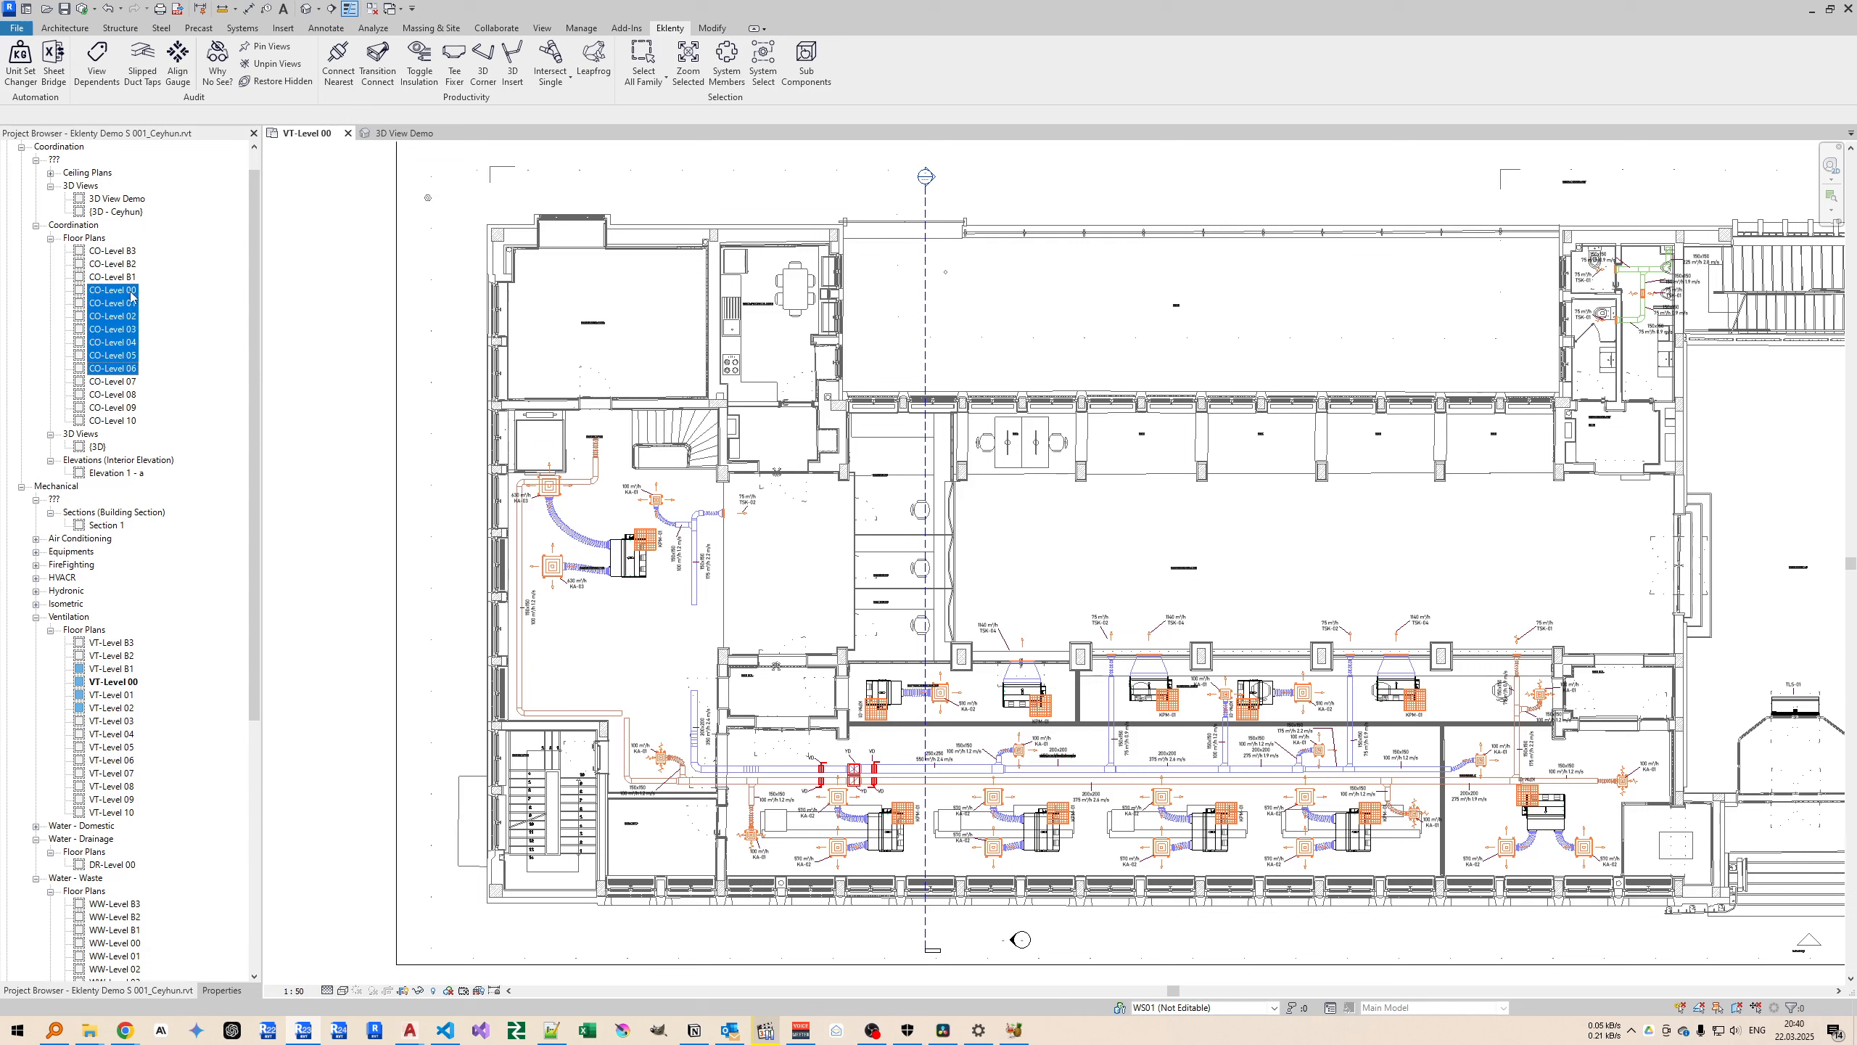
left_click(270, 47)
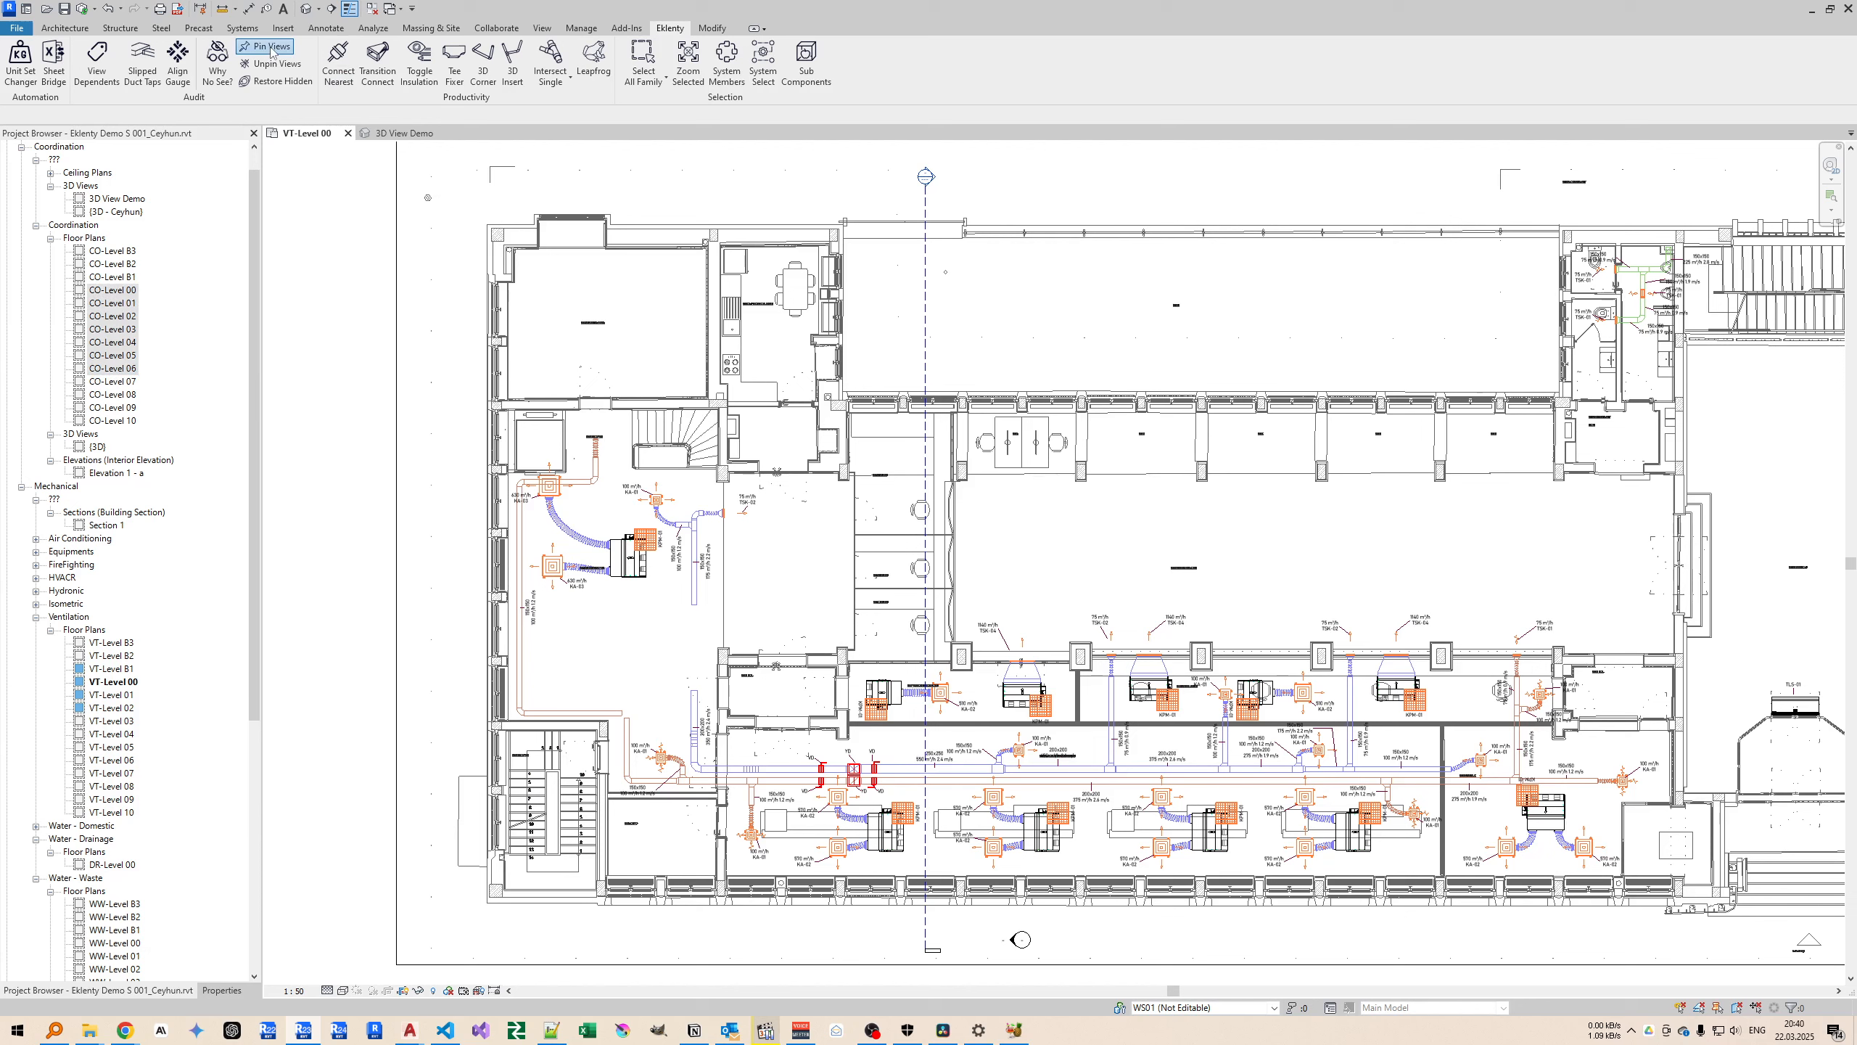
Try to delete the pinned CO-Level 02 floor plan from the project's view list.
left_click(124, 316)
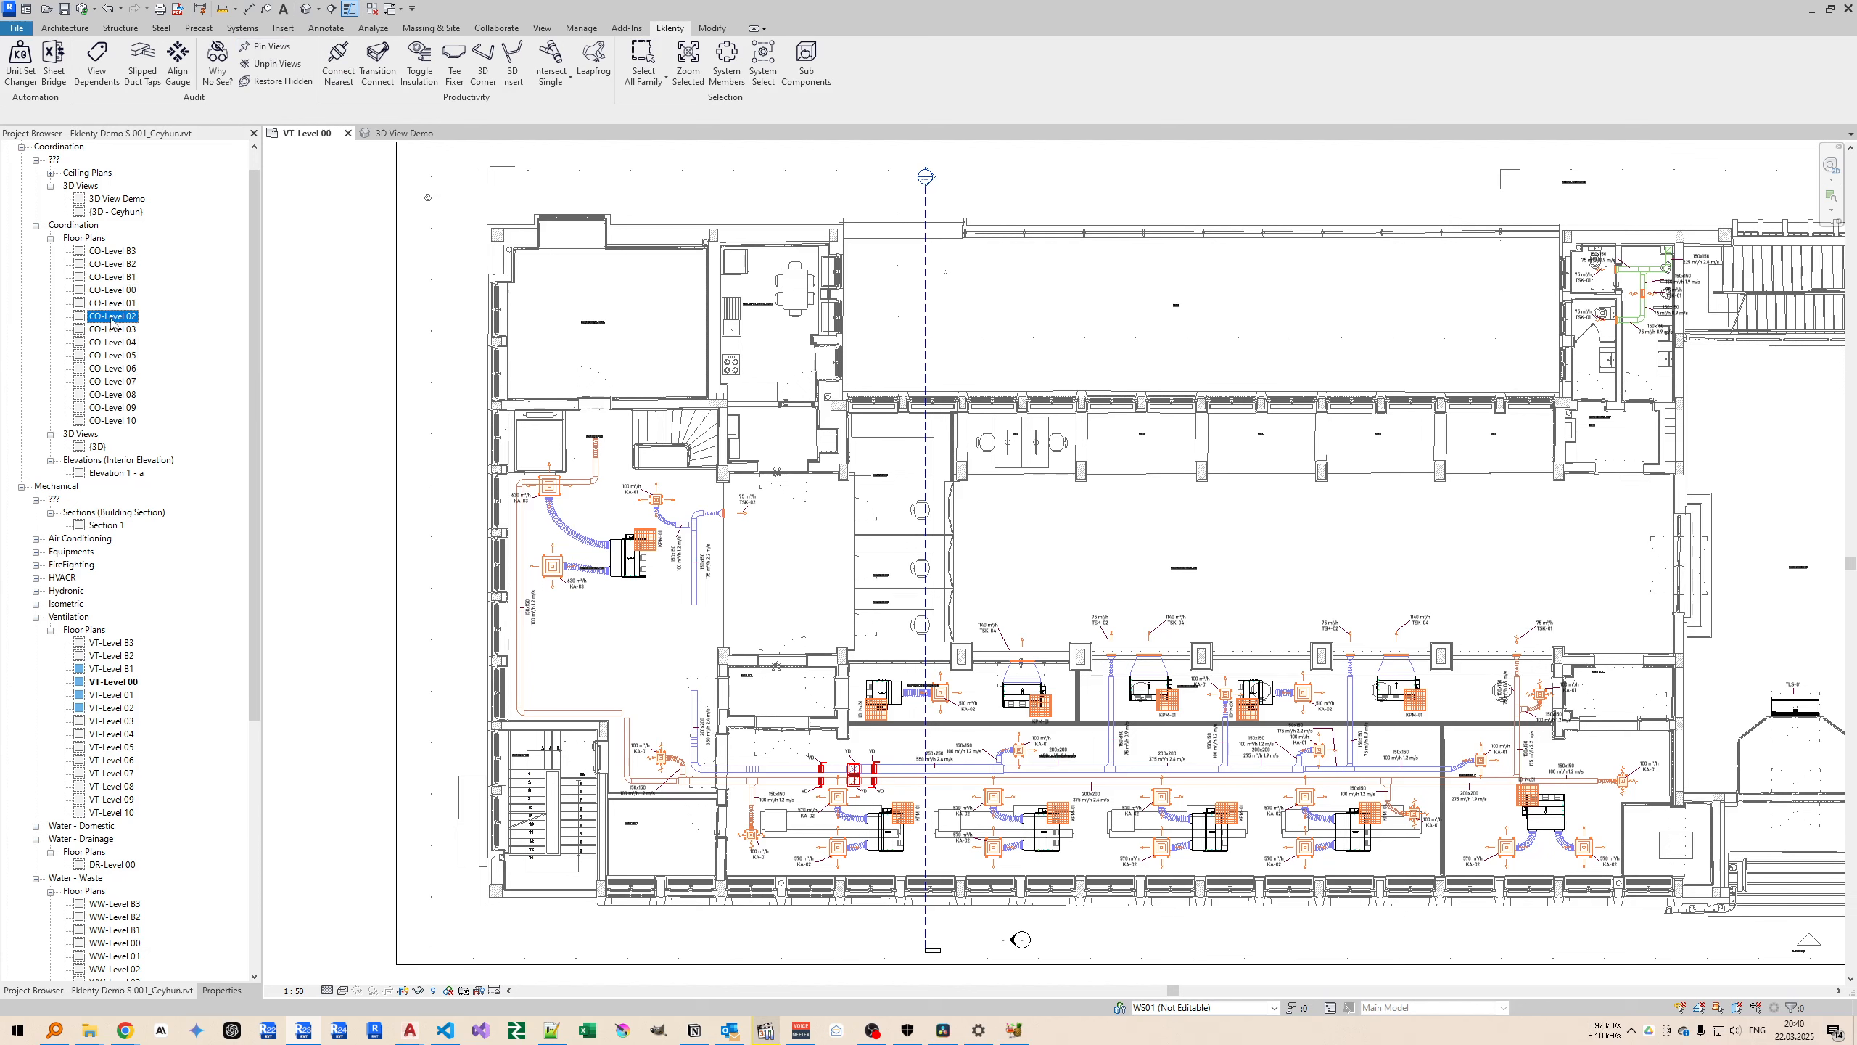
key("Delete")
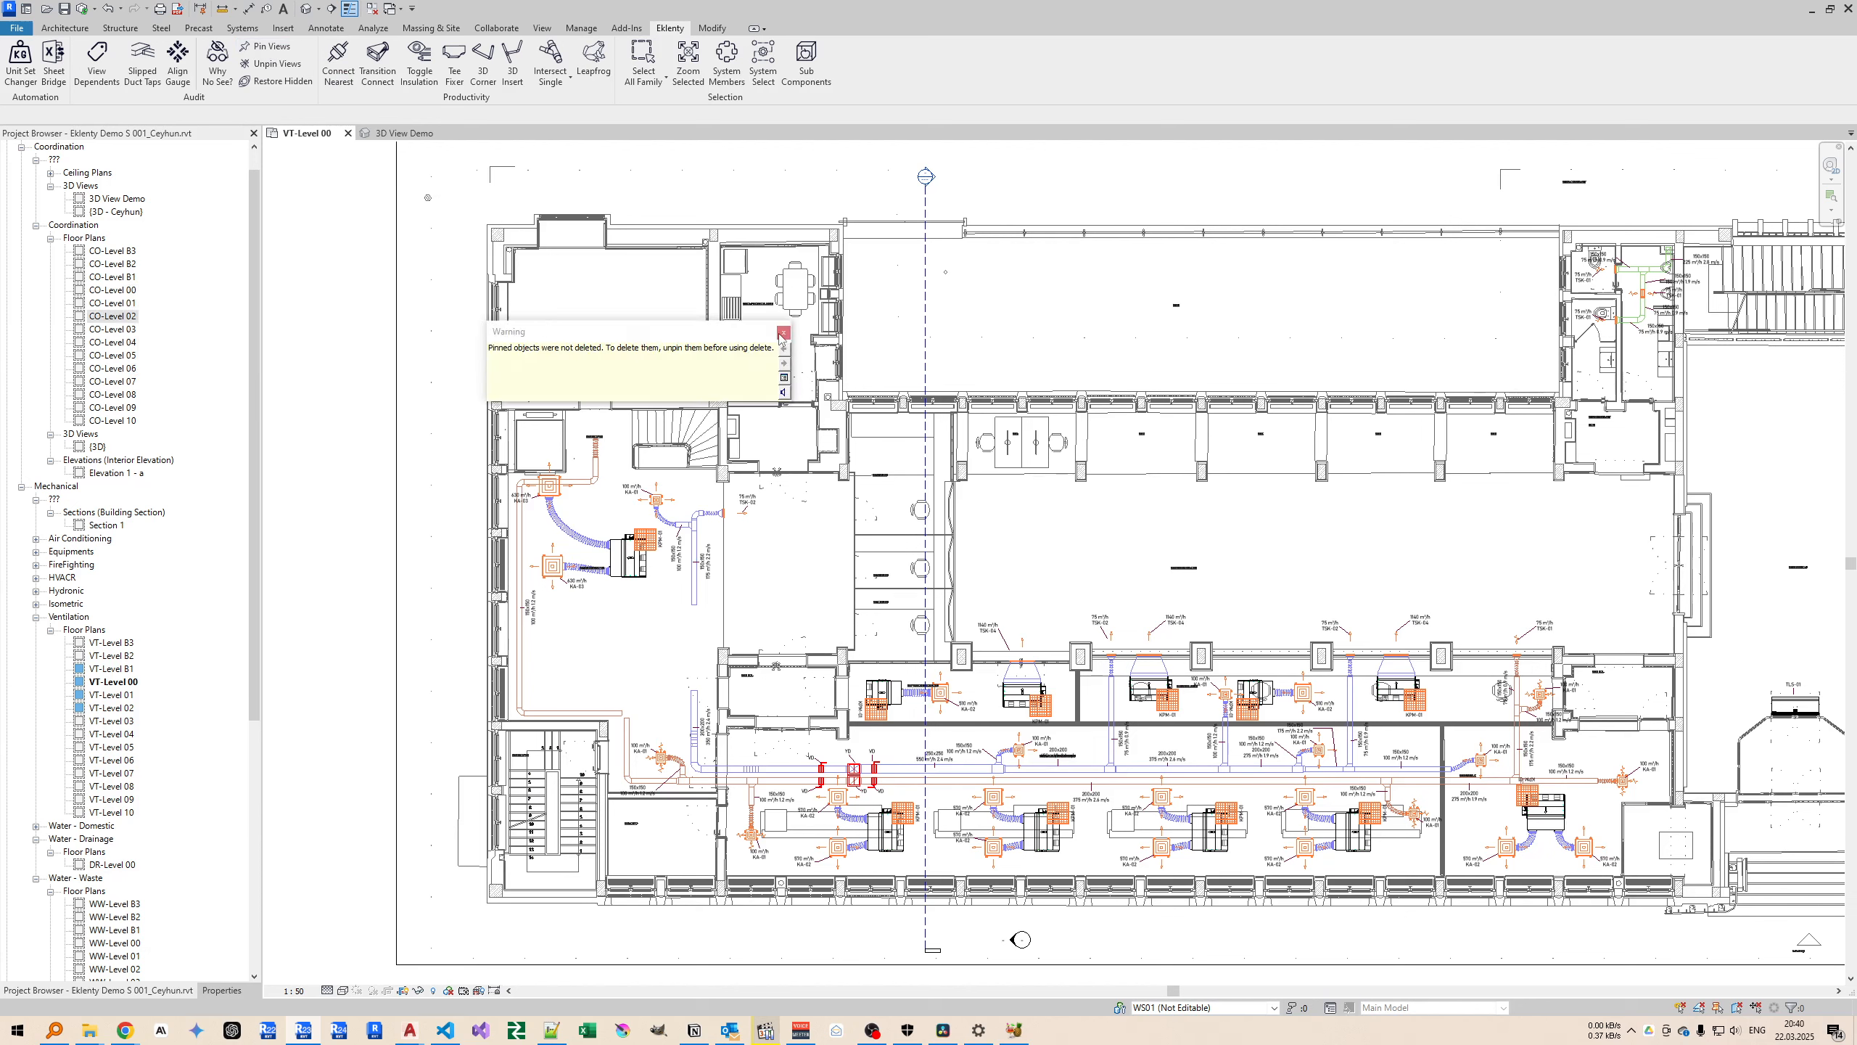
Unpin the coordination floor plans CO-Level B2 through CO-Level 08 with Unpin Views.
left_click(113, 265)
left_click(117, 396, "shift")
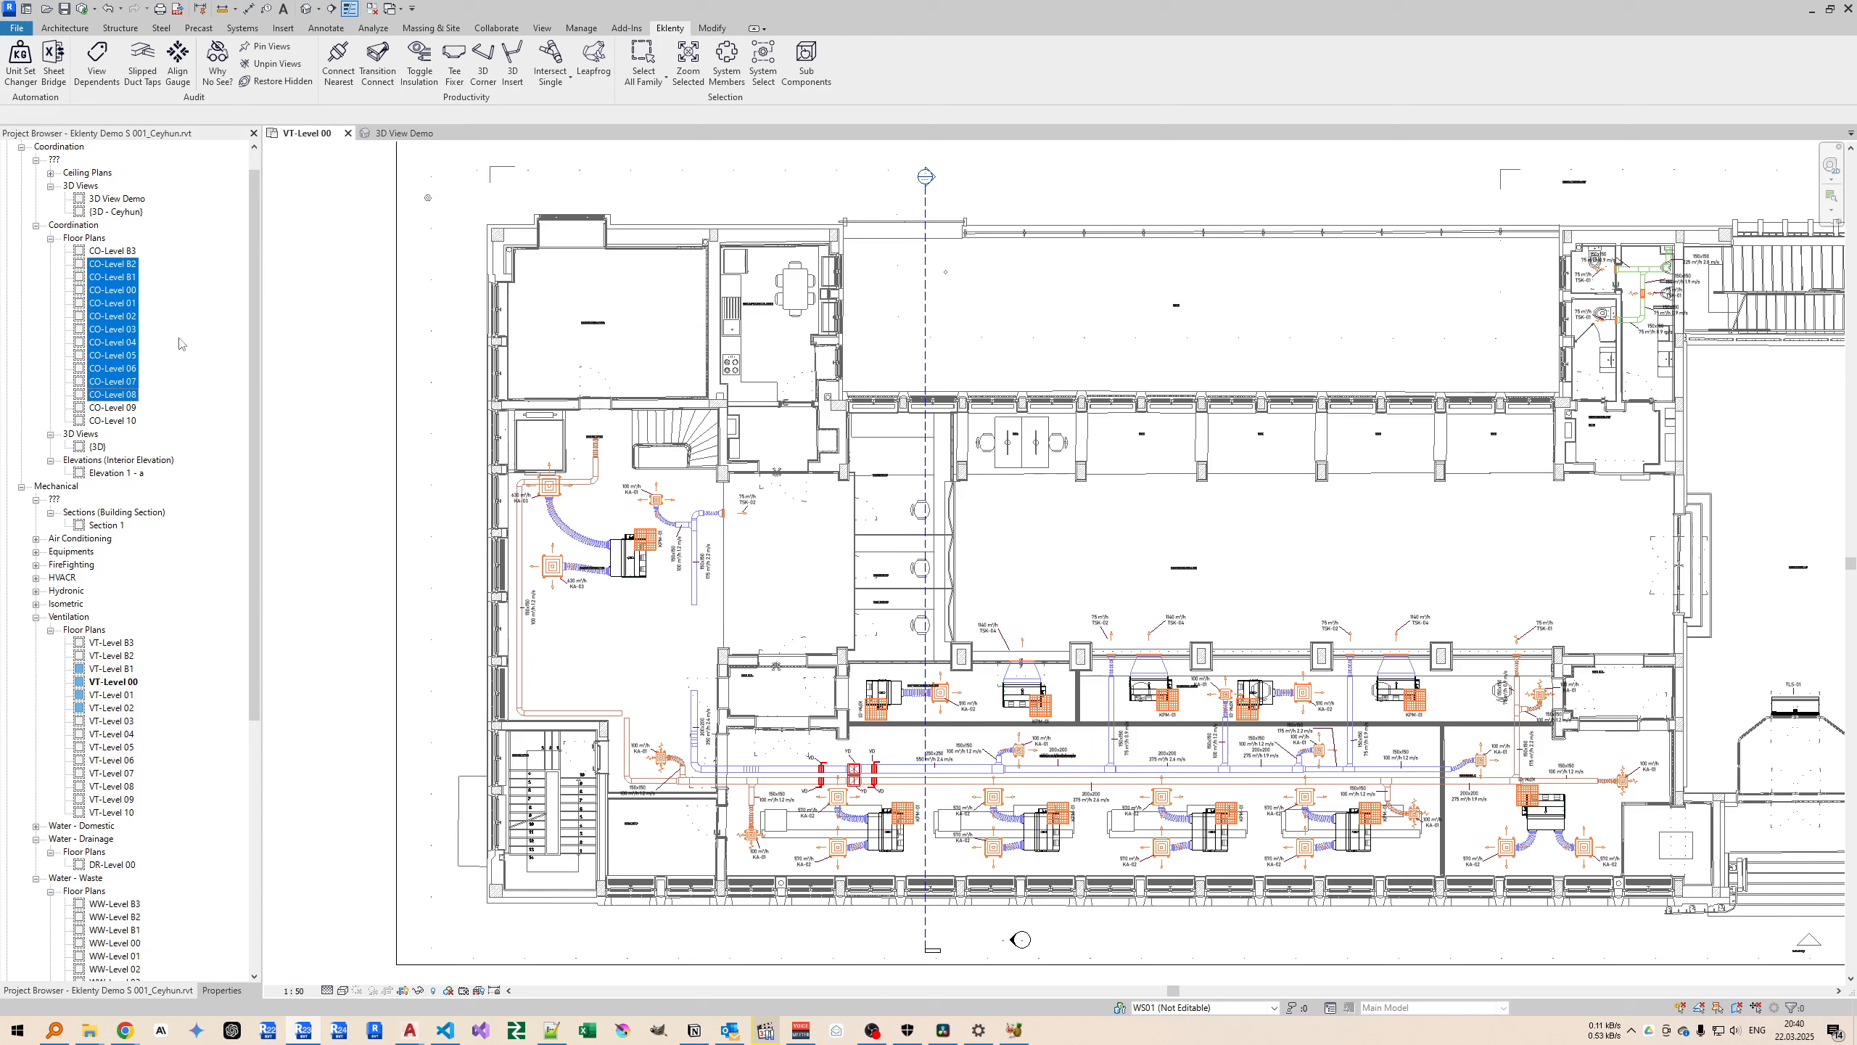
left_click(265, 65)
left_click(117, 304)
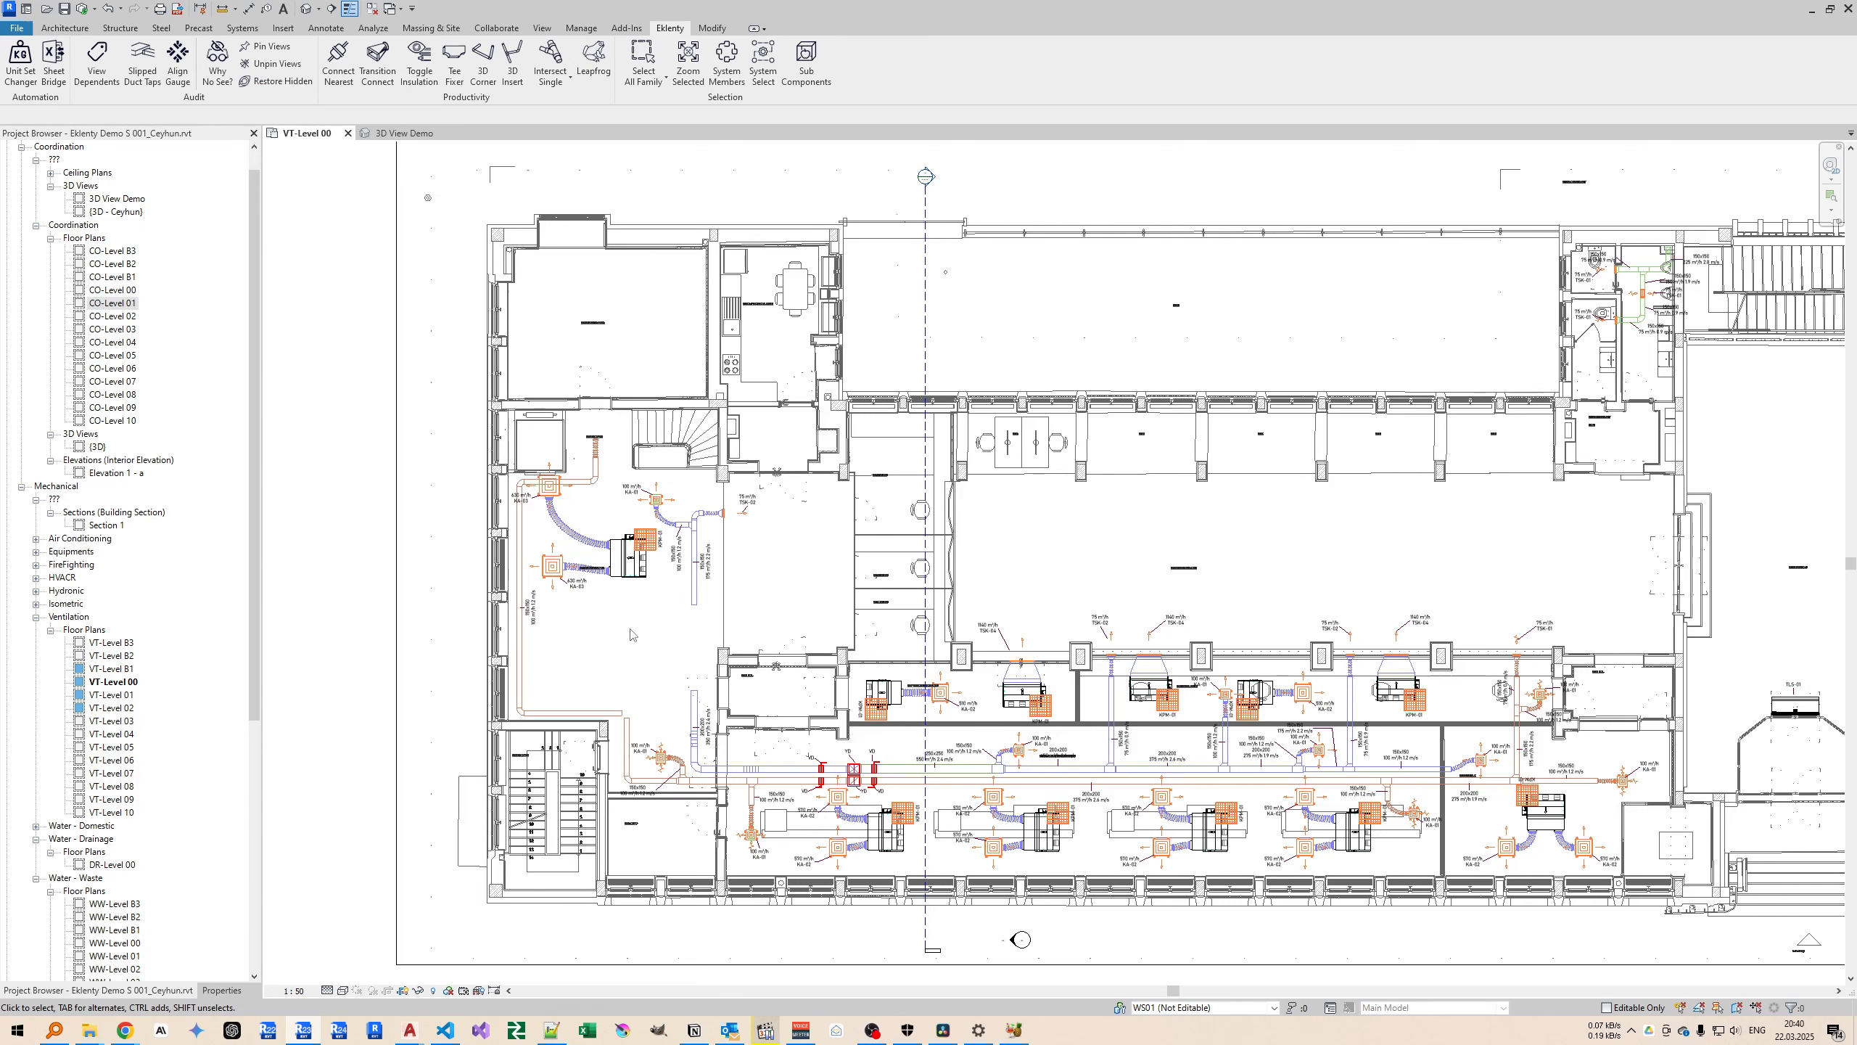
Hide only the lower air terminal of the ventilation unit in the leftmost room of the VT-Level 00 plan, as an individual element.
right_click(554, 566)
mouse_move(647, 257)
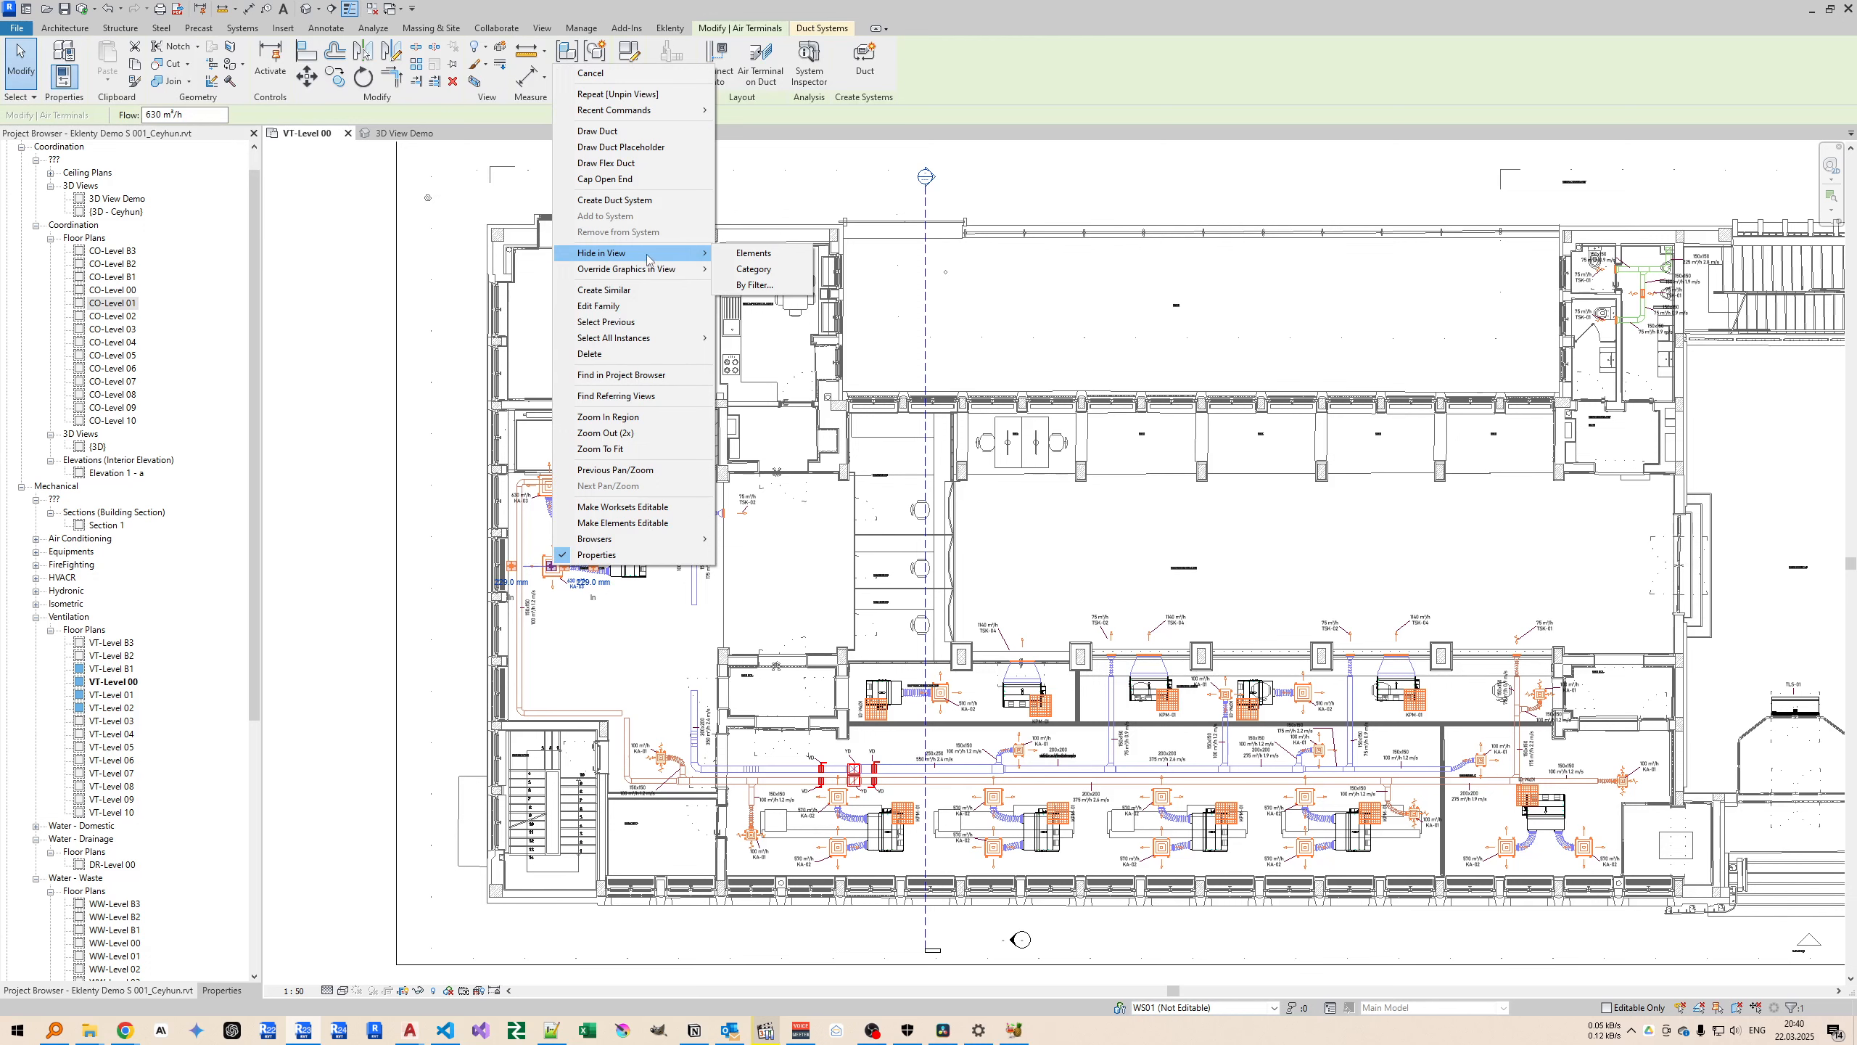
left_click(753, 253)
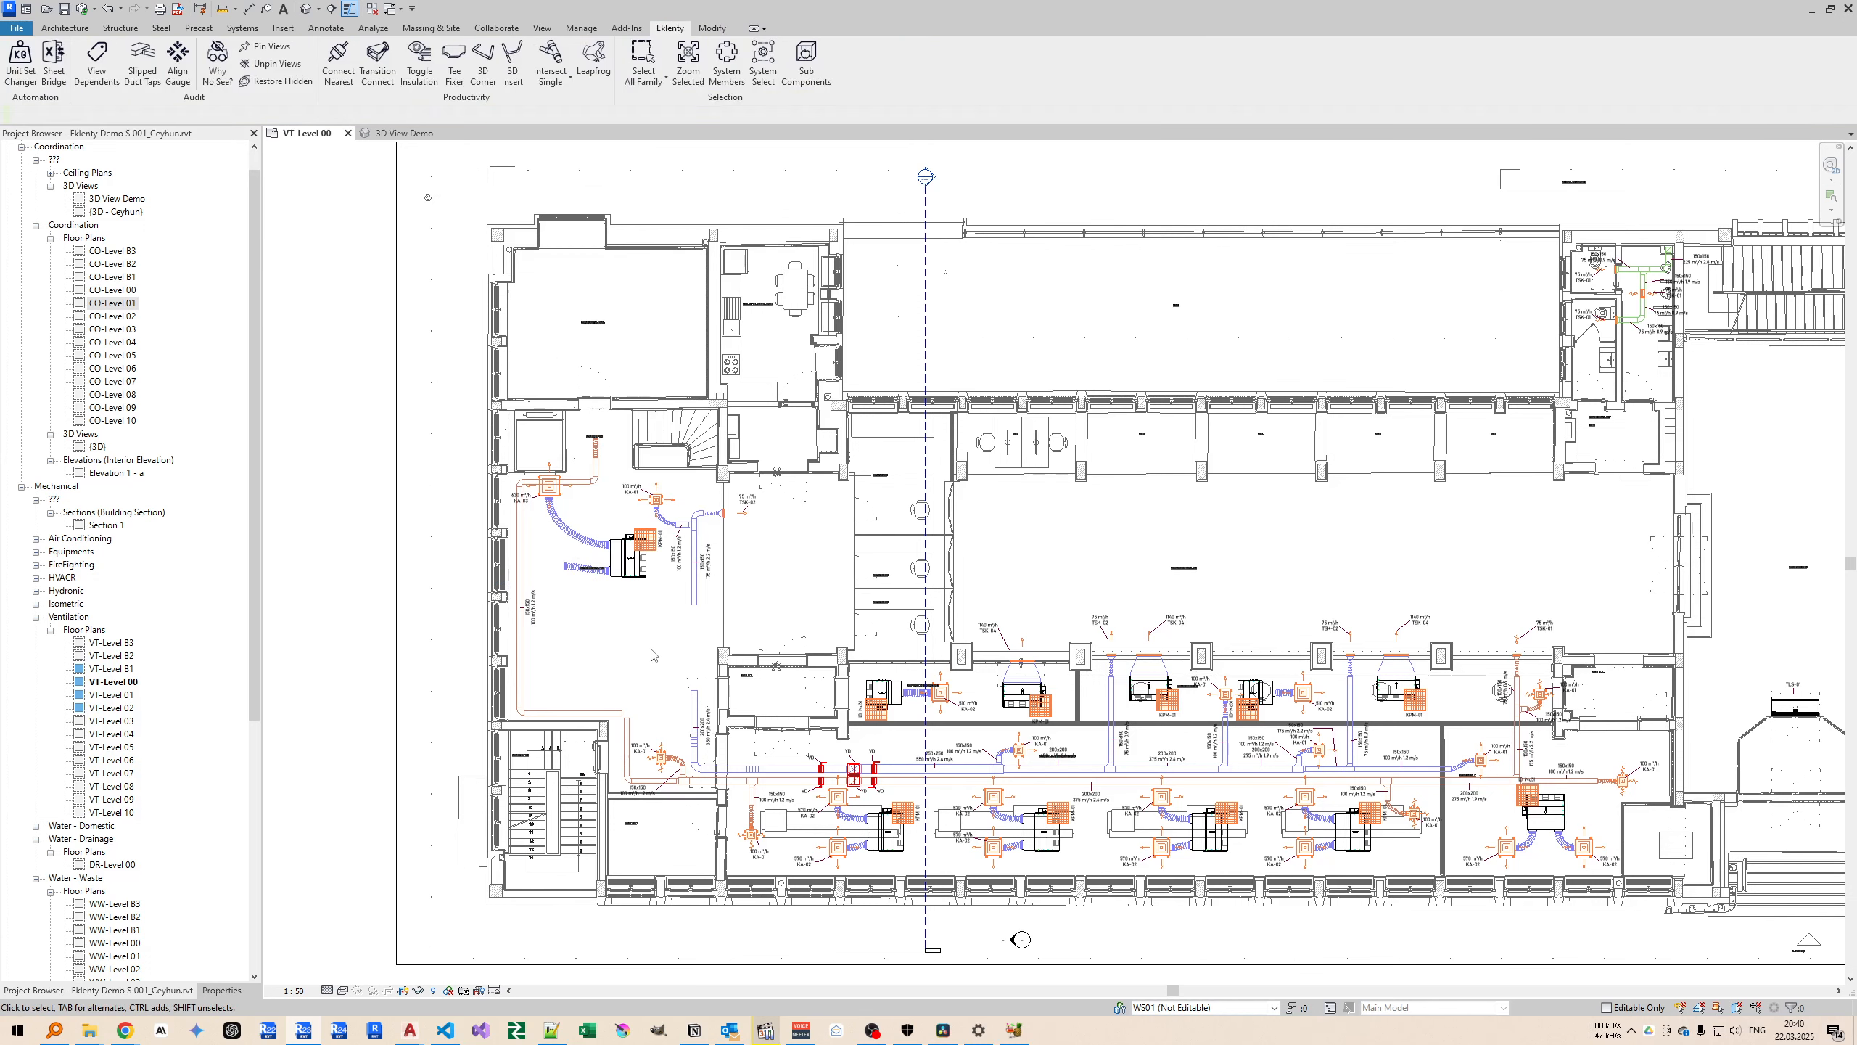
Restore all manually hidden elements in the VT-Level 00 plan with Restore Hidden.
middle_click_drag(653, 655, 659, 643)
left_click(277, 80)
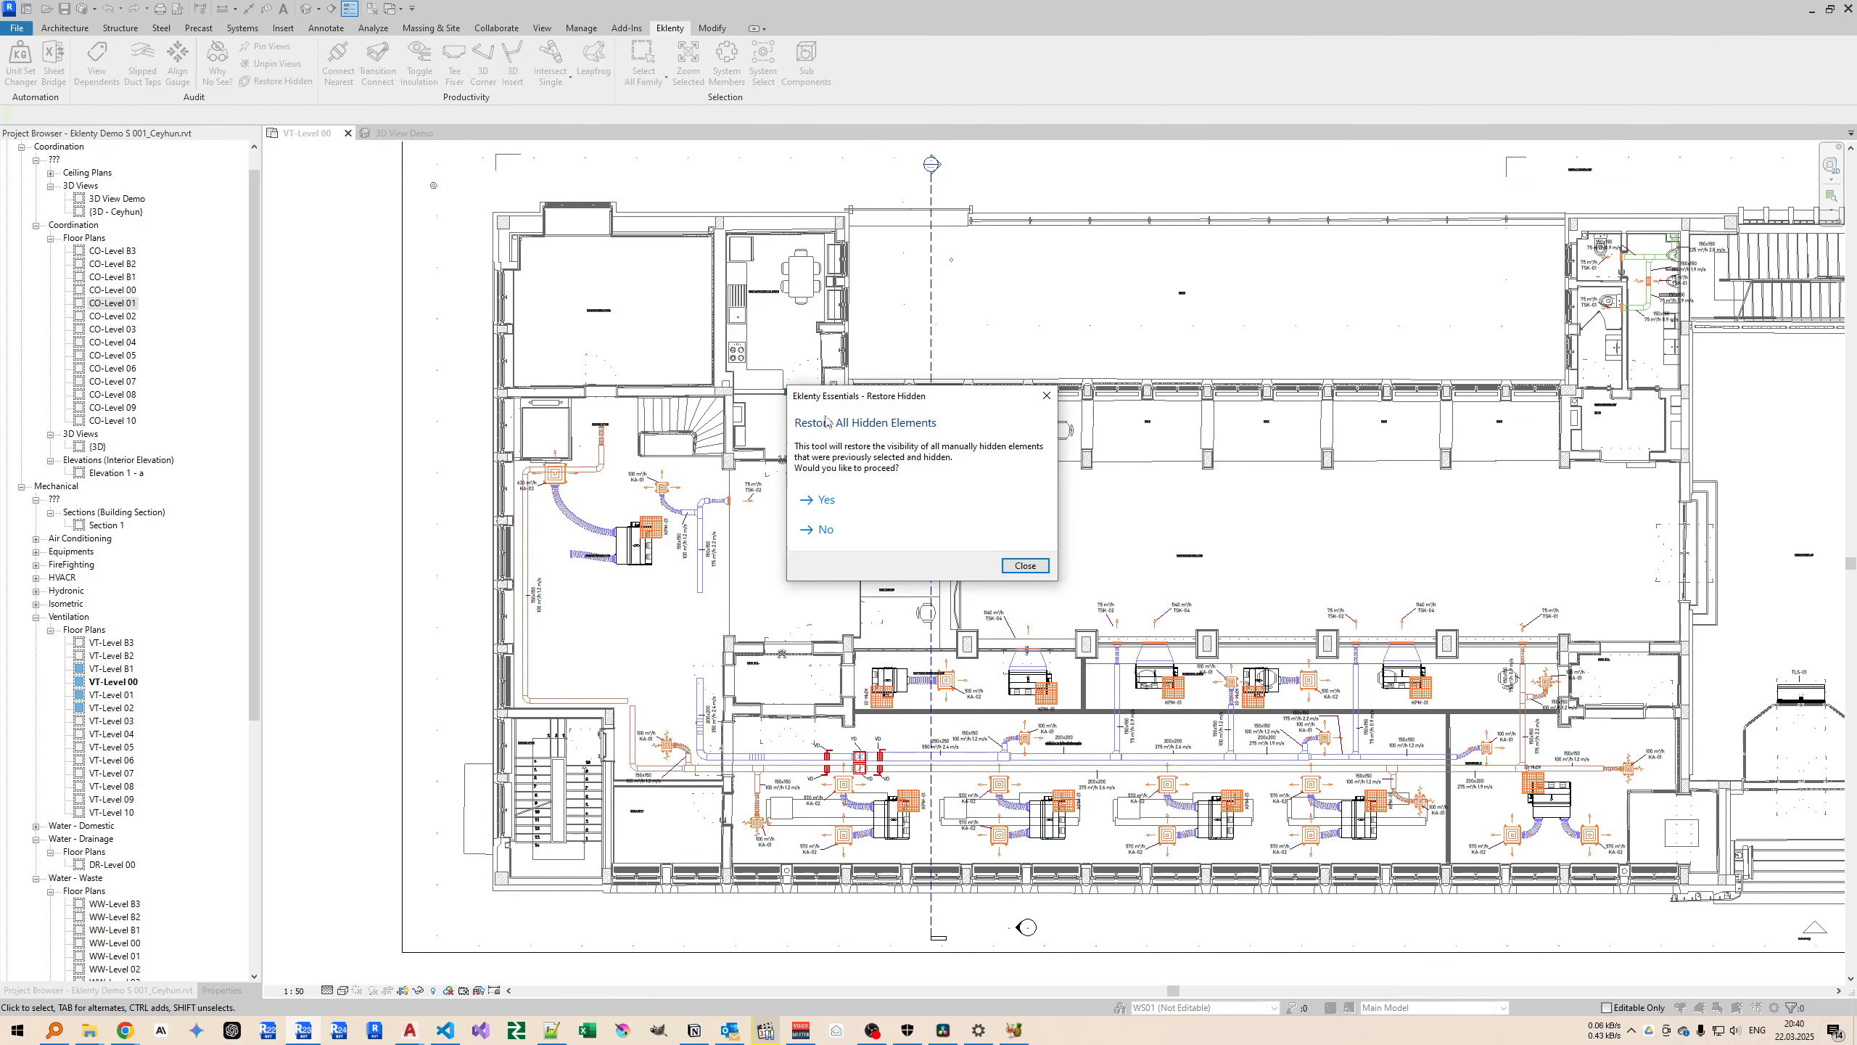
left_click_drag(861, 403, 795, 304)
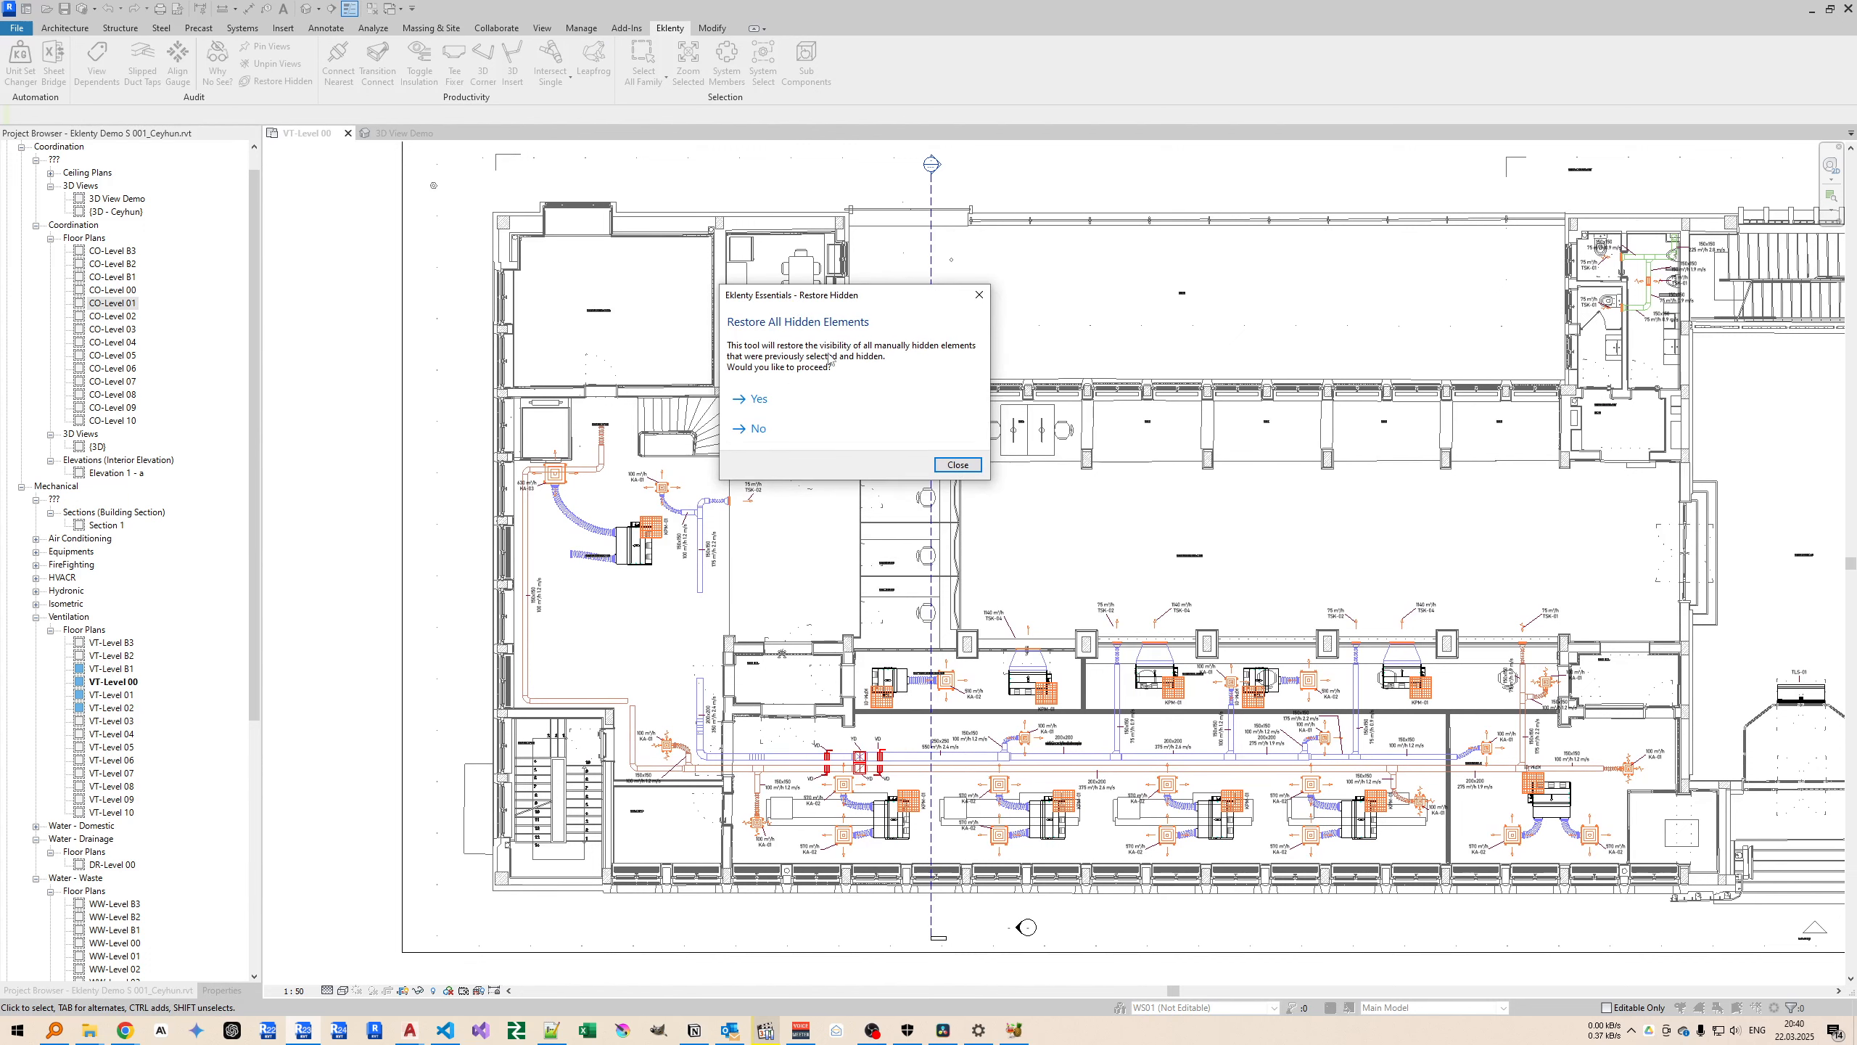
left_click(759, 399)
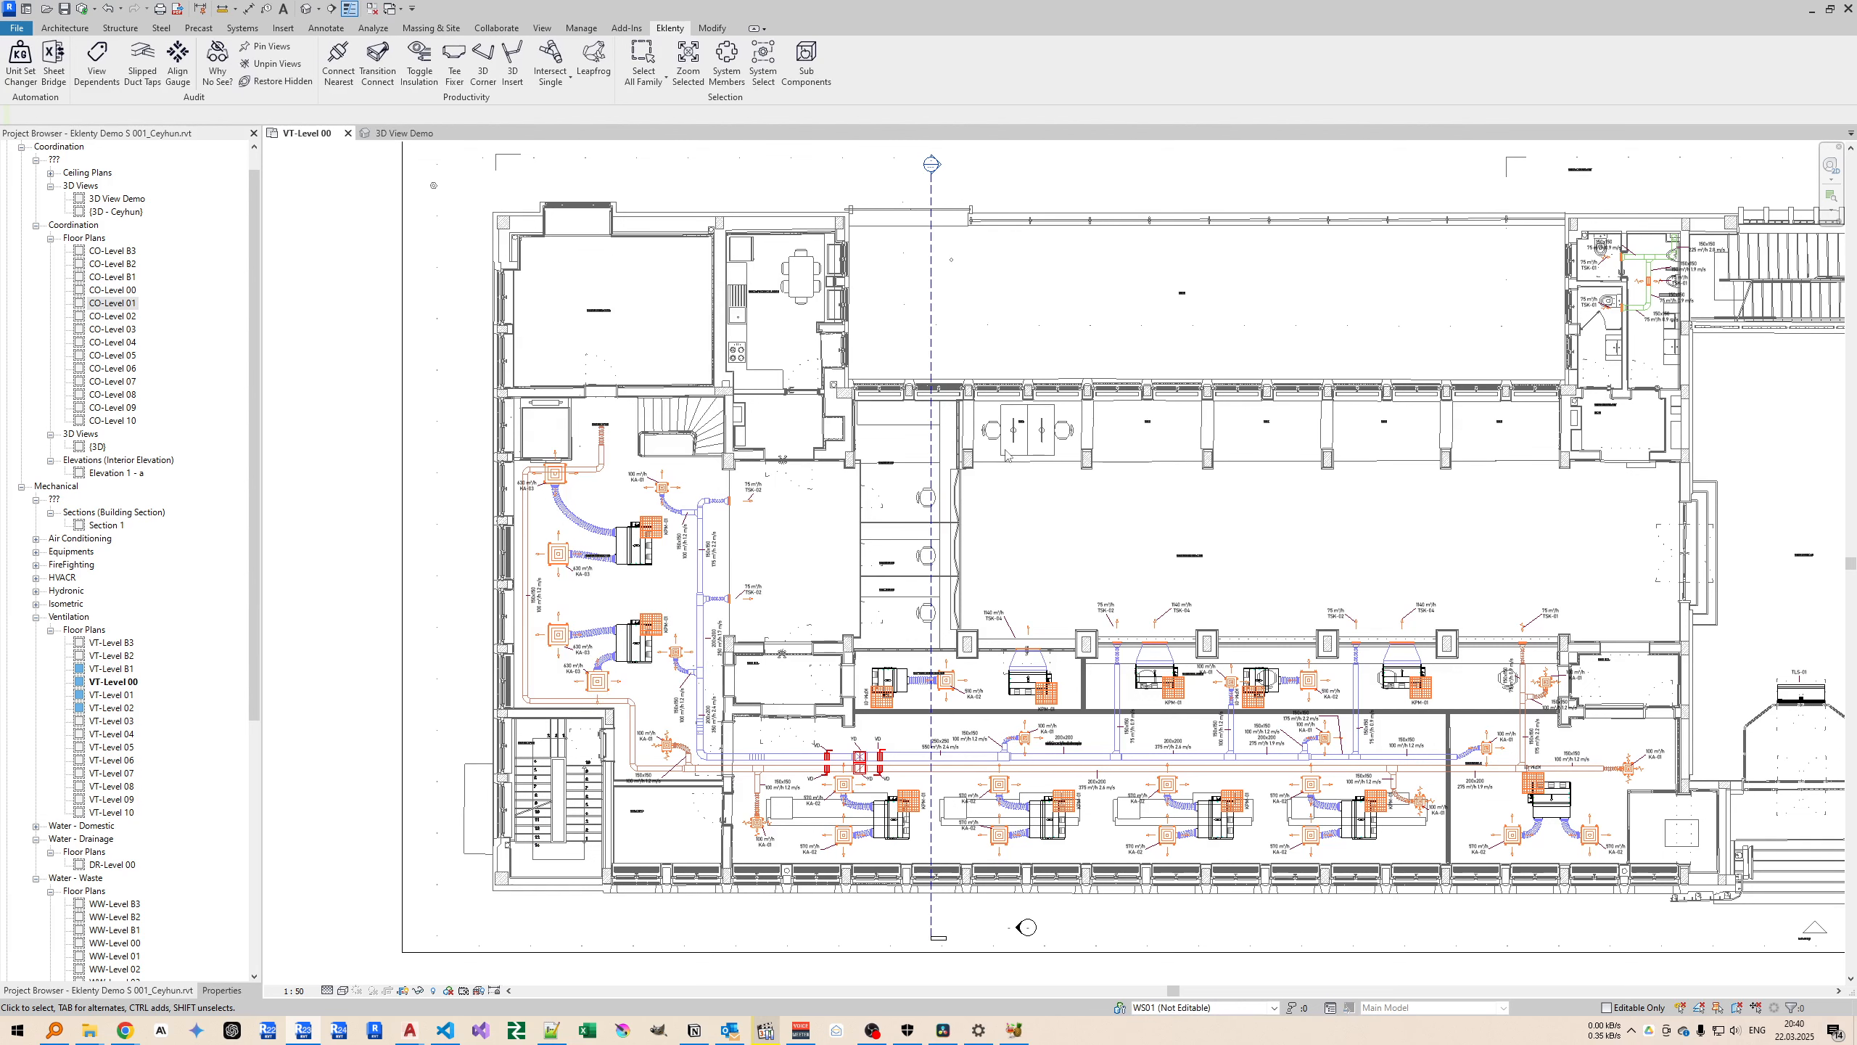